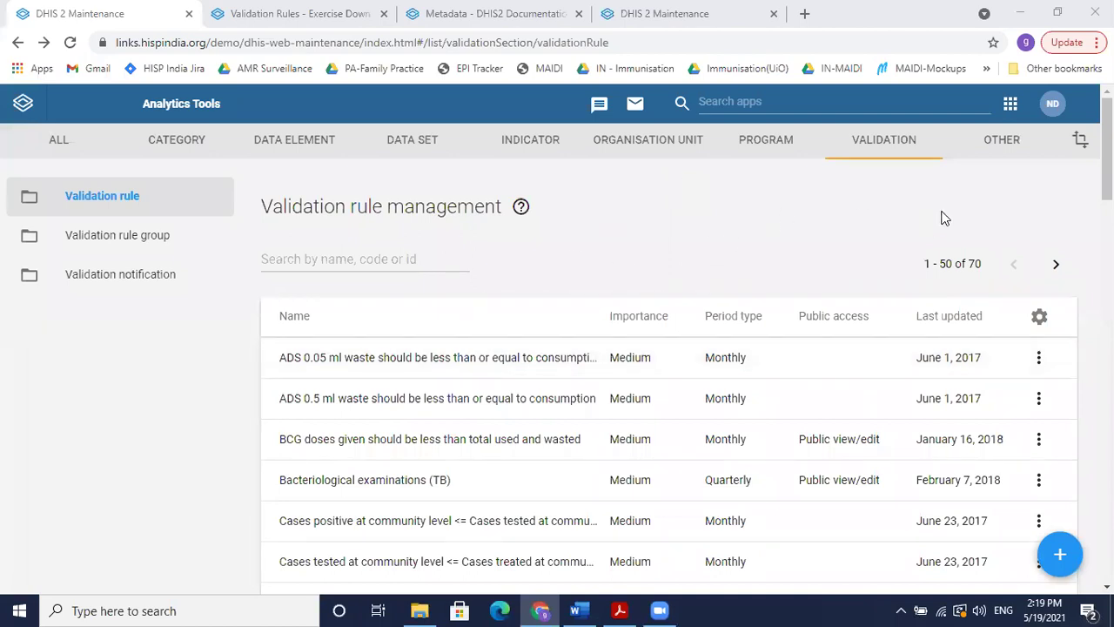
- Open the predictor EPI - DPT-HepB-Hib 2 doses given threshold from the Predictor management list of other metadata objects
click(997, 154)
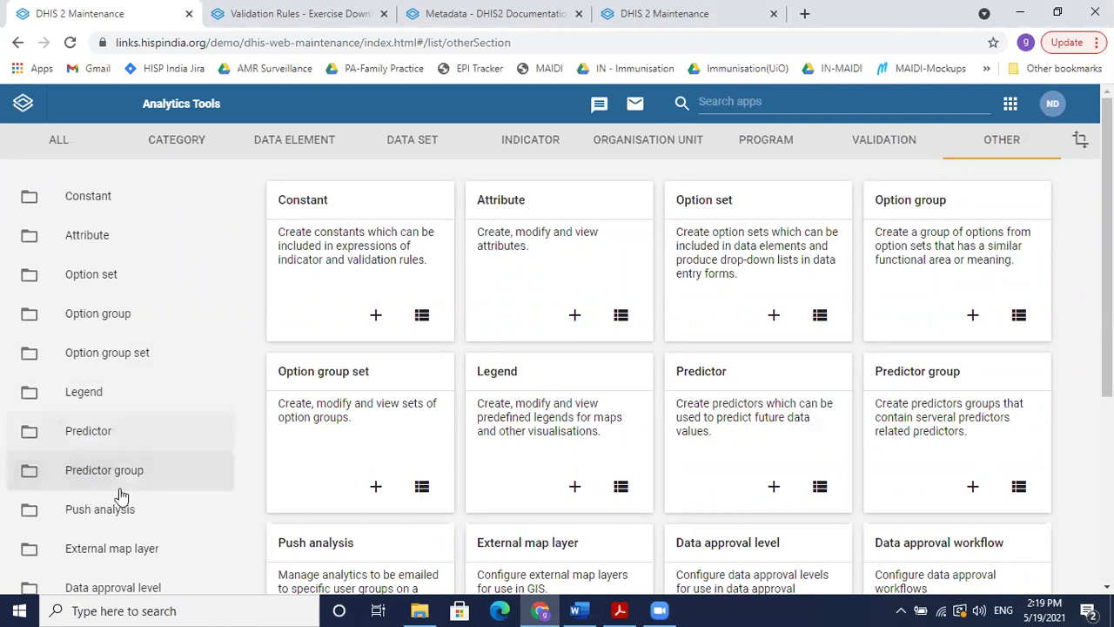
click(79, 445)
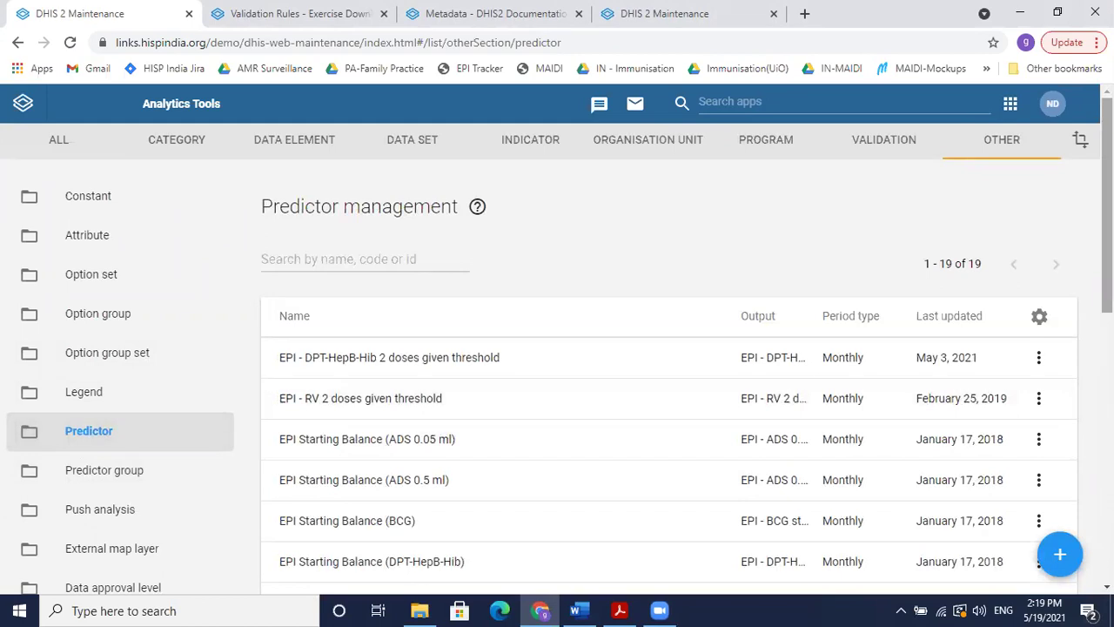
scroll(669, 365, down, 3)
scroll(669, 365, up, 3)
scroll(711, 260, down, 1)
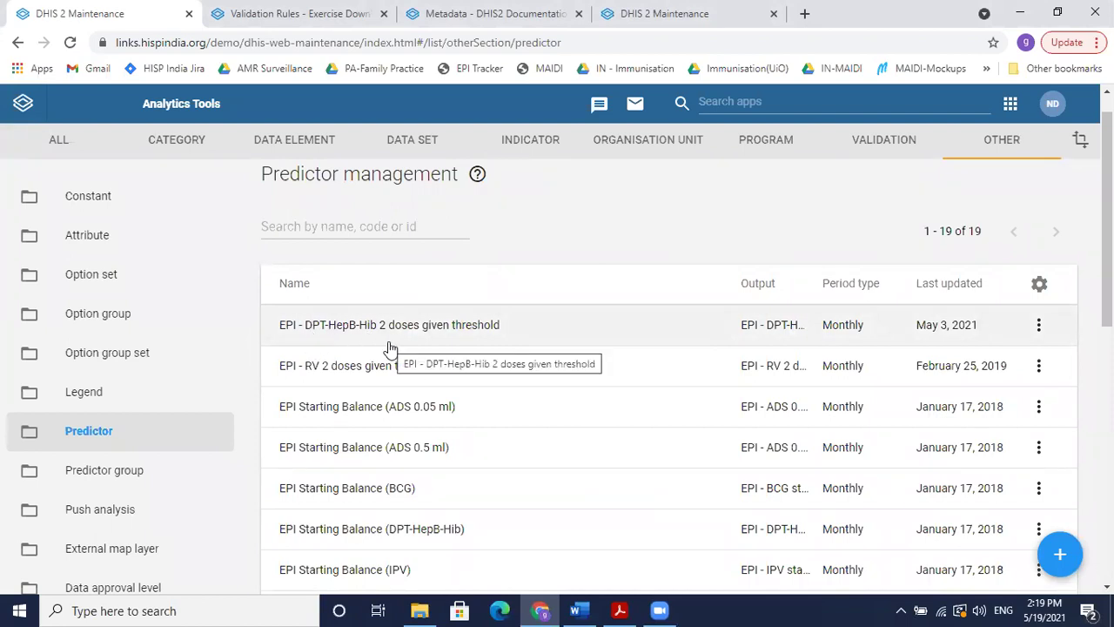
click(513, 327)
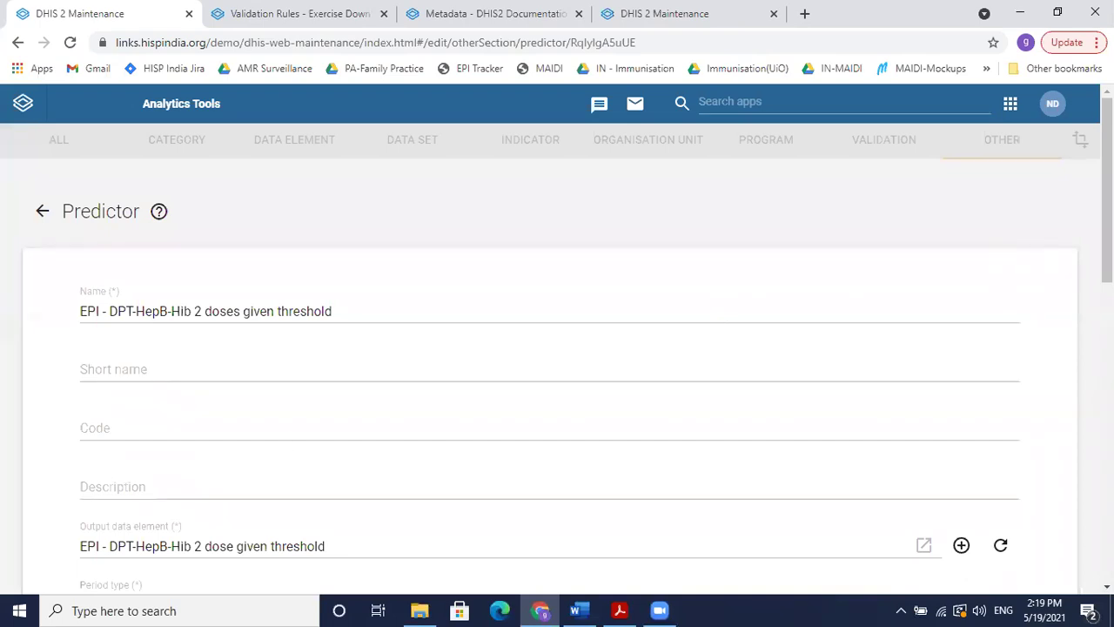
- Look at the data elements available as the predictor's output data element, and close the list without choosing another
scroll(919, 276, down, 2)
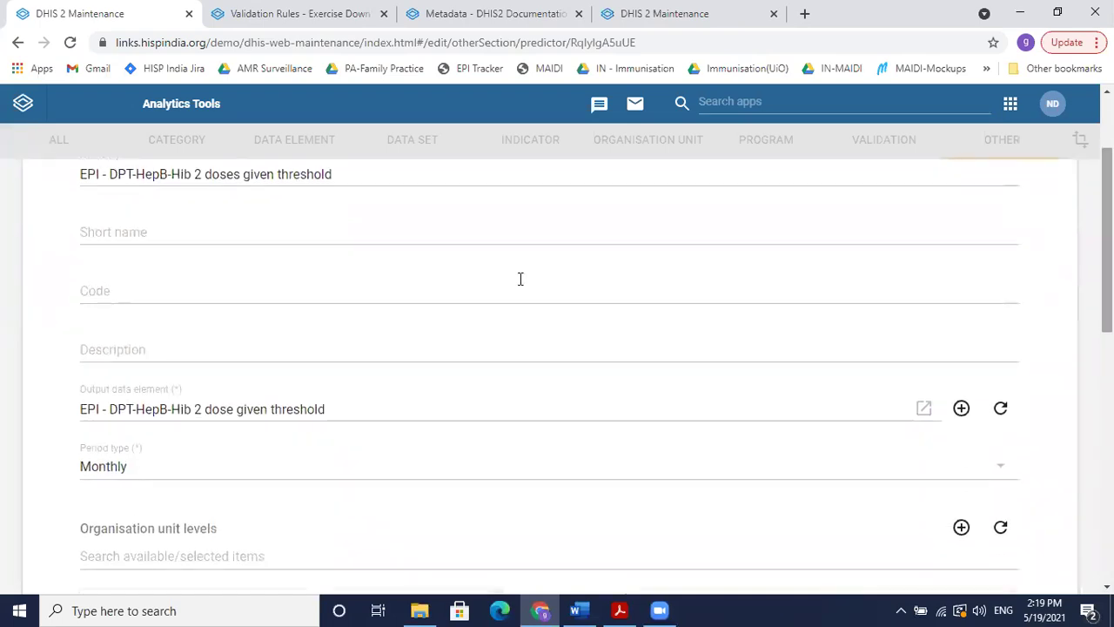
click(243, 419)
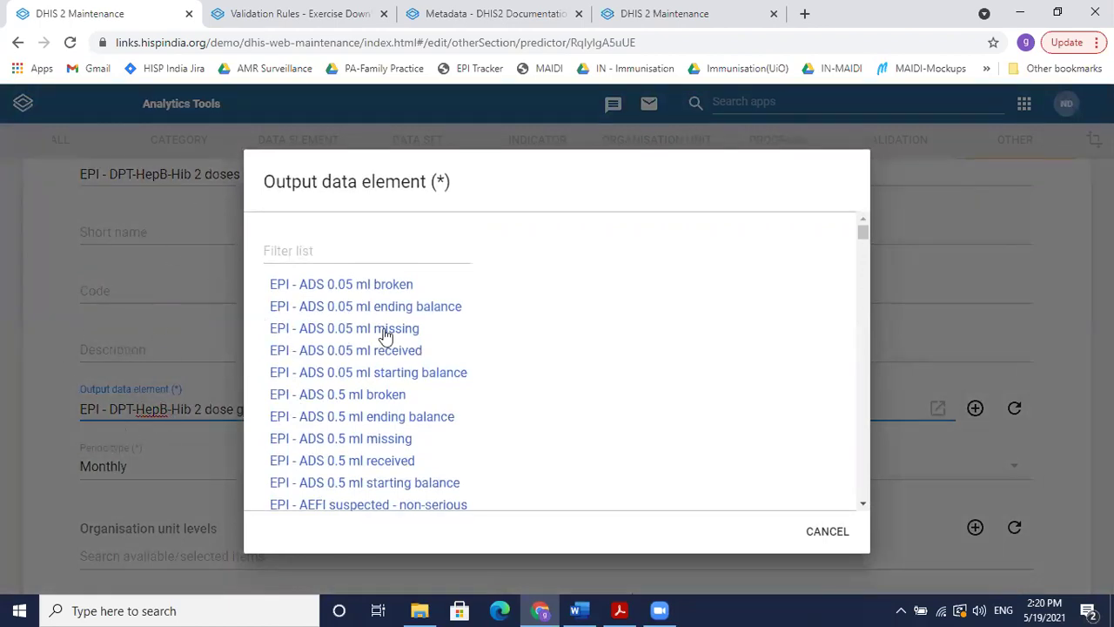
click(153, 398)
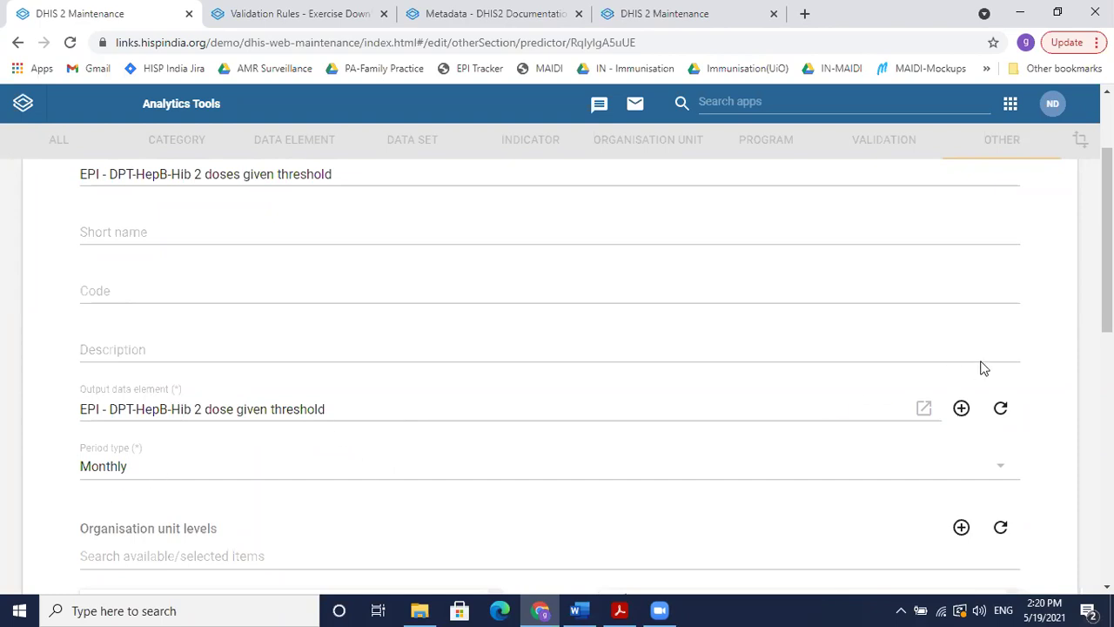
- Examine the predictor's organisation unit levels and its generator expression with the readable formula, and close the generator without submitting
scroll(1107, 261, down, 1)
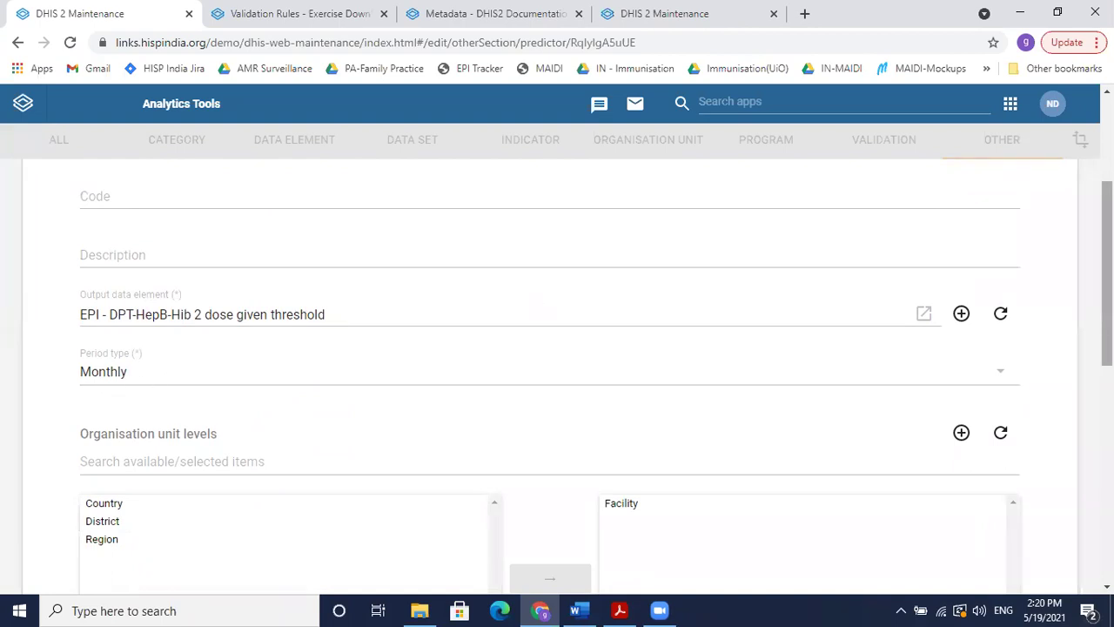
scroll(596, 366, down, 1)
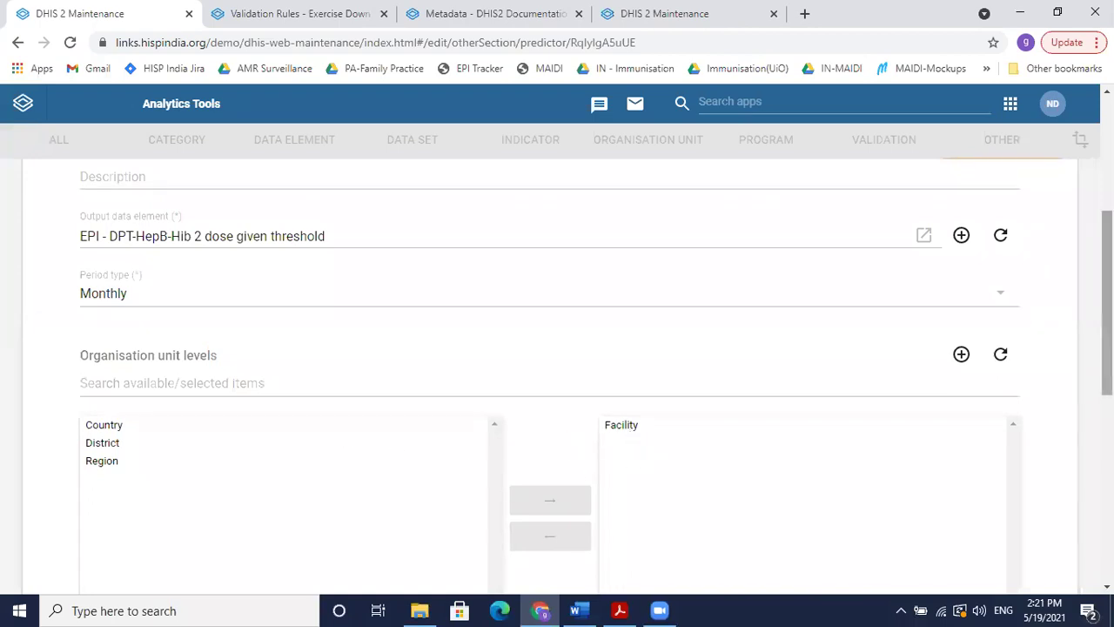
scroll(556, 375, down, 3)
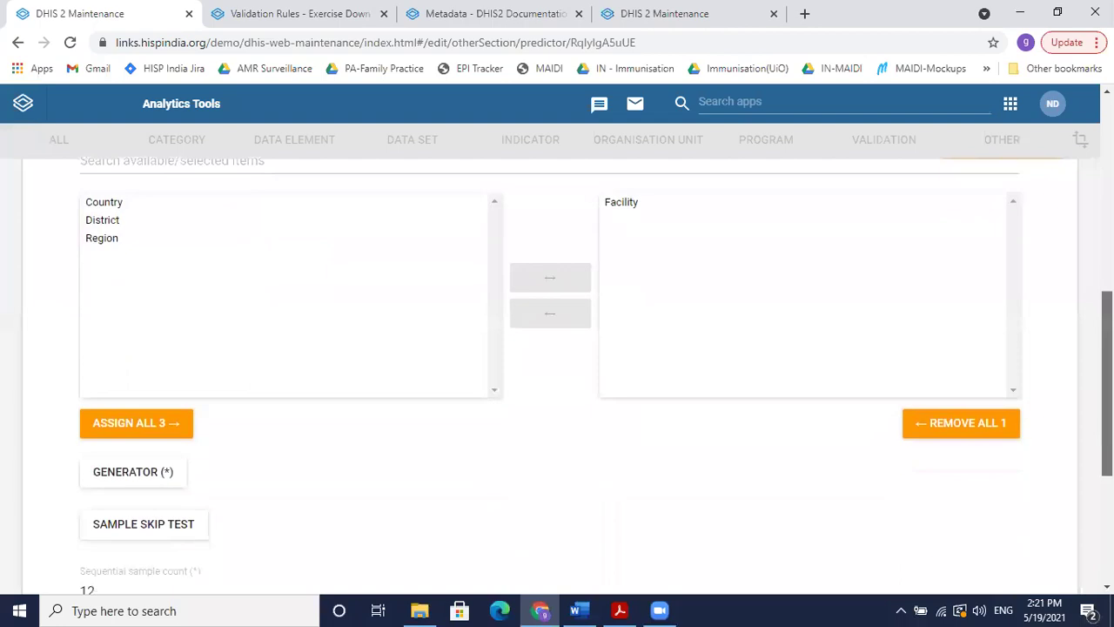
scroll(142, 331, down, 2)
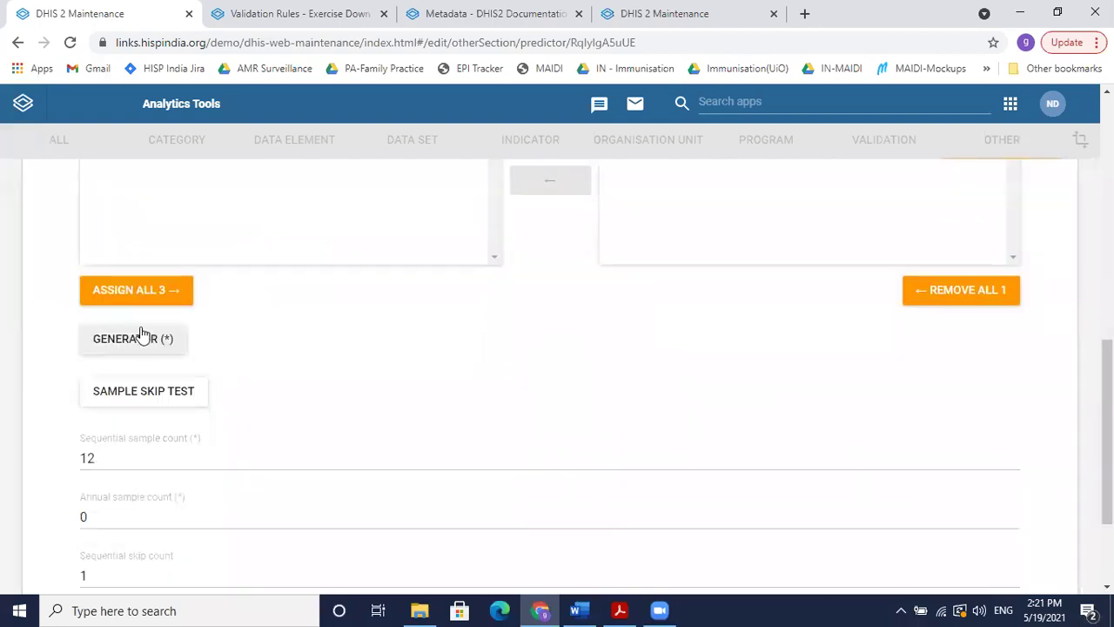
click(153, 338)
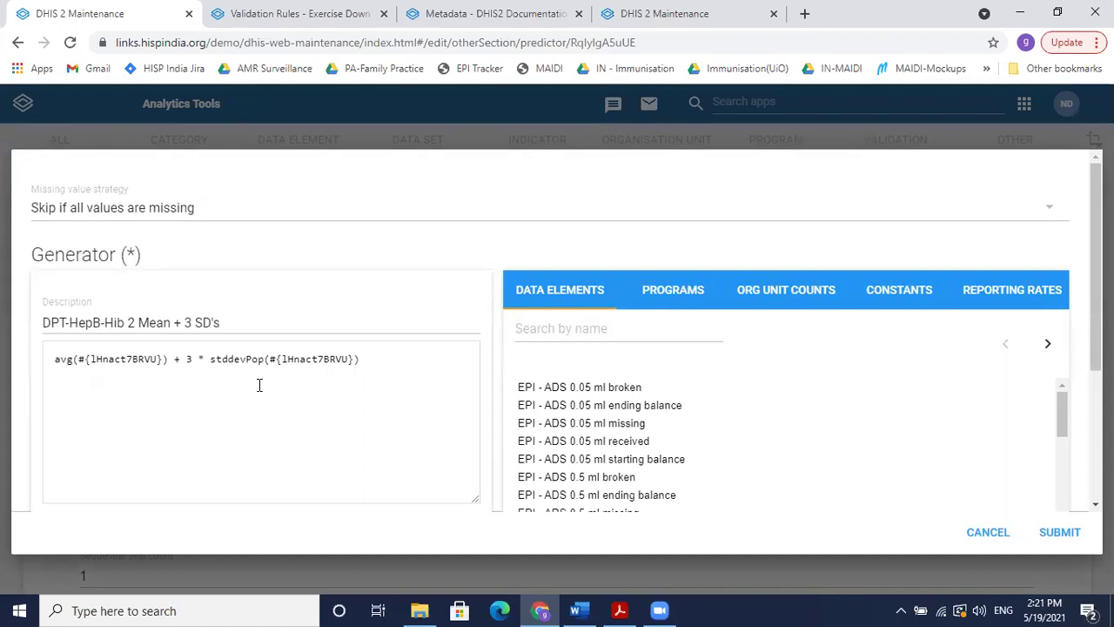
scroll(1094, 261, down, 3)
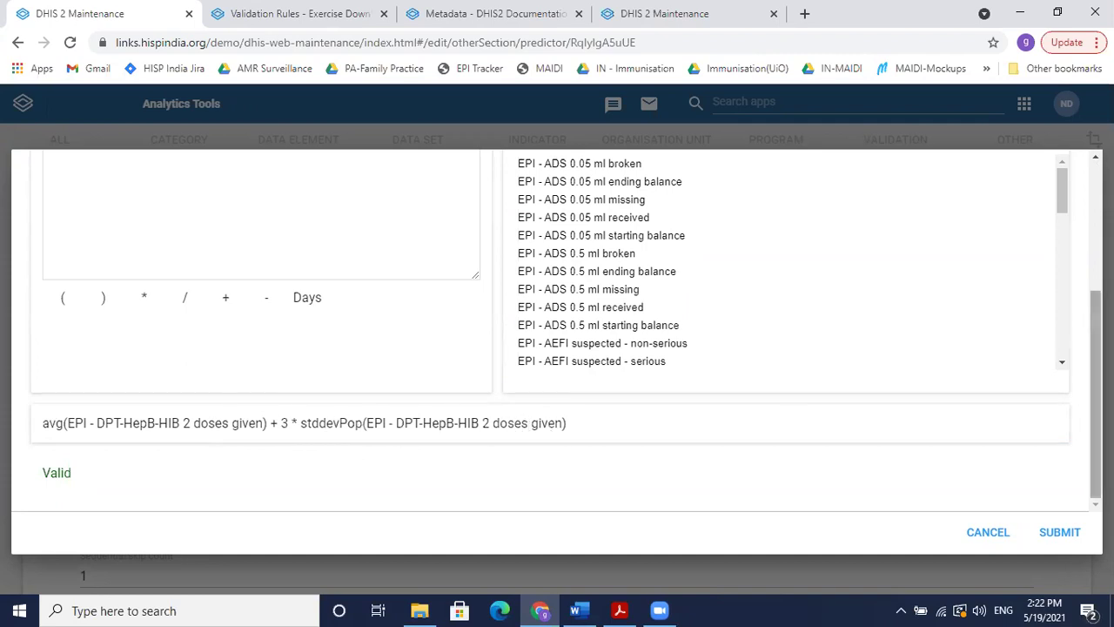
scroll(566, 331, up, 3)
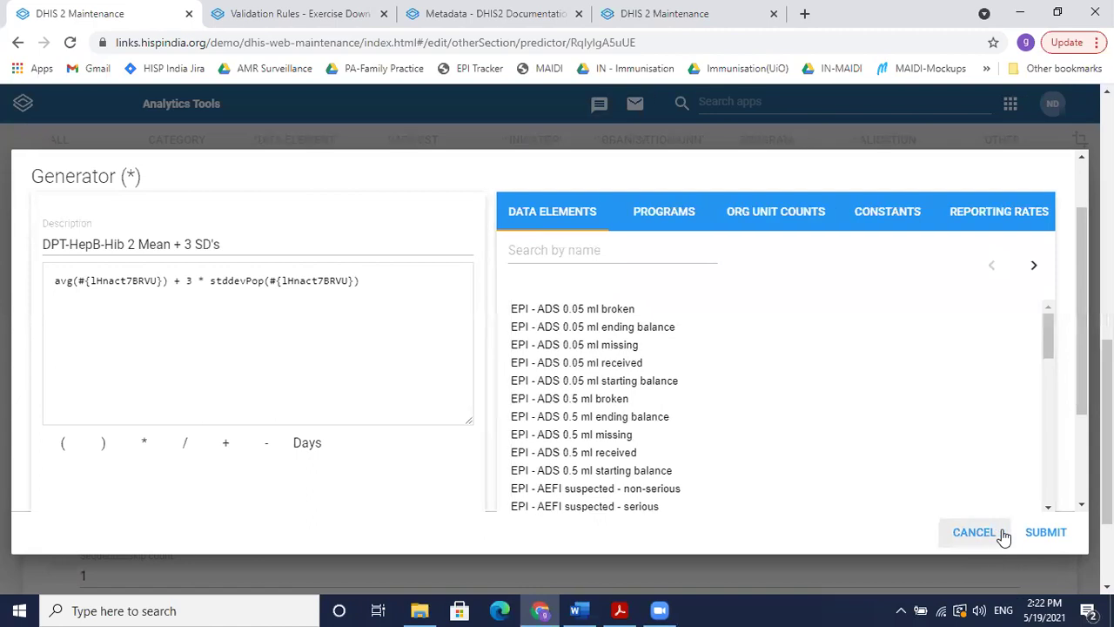
click(974, 532)
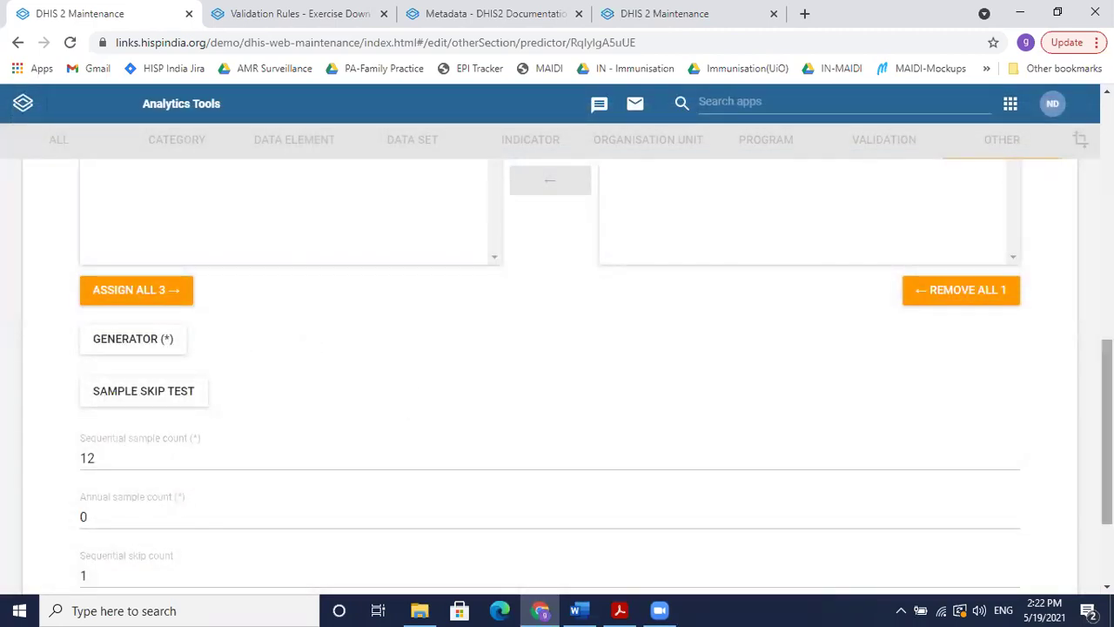
- Check the generator's missing value strategy and description once more, and cancel out of it without changes
scroll(1107, 435, down, 2)
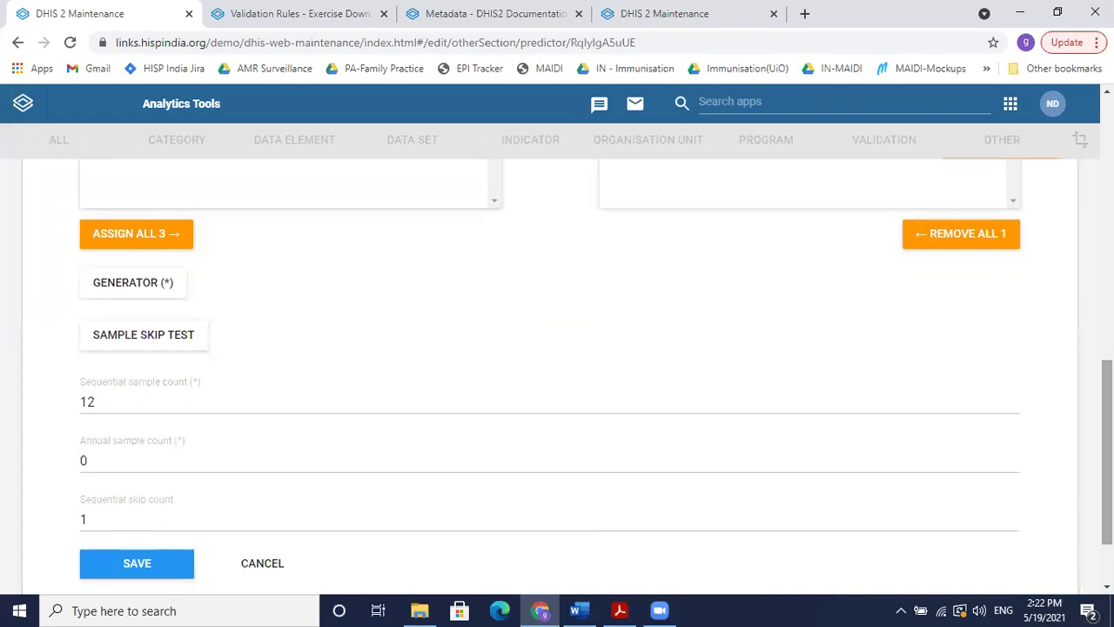
scroll(380, 336, up, 1)
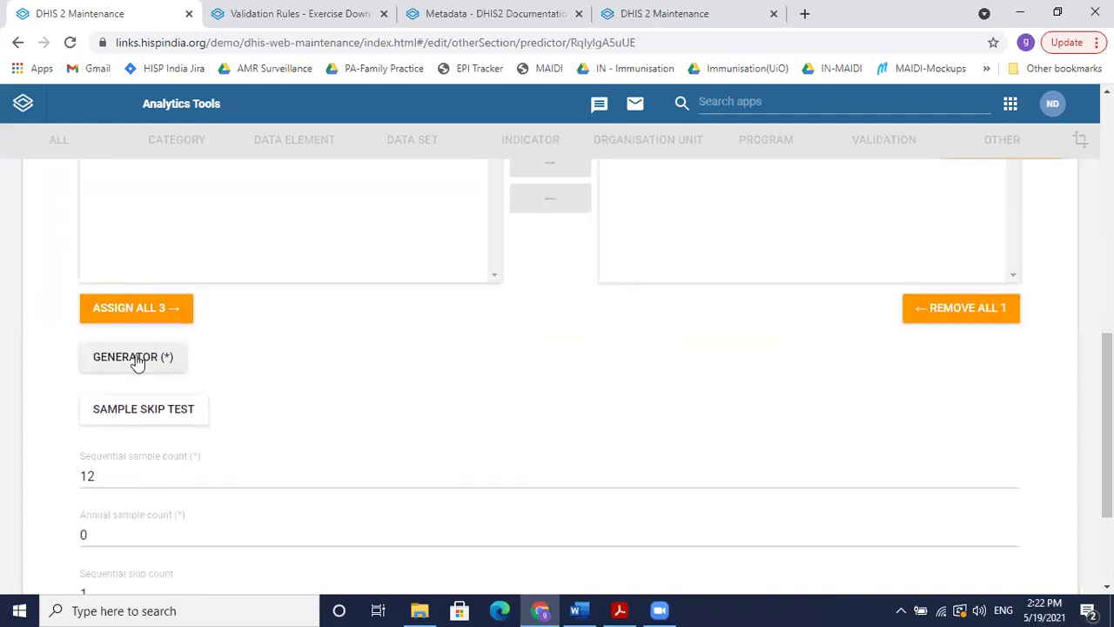
click(134, 357)
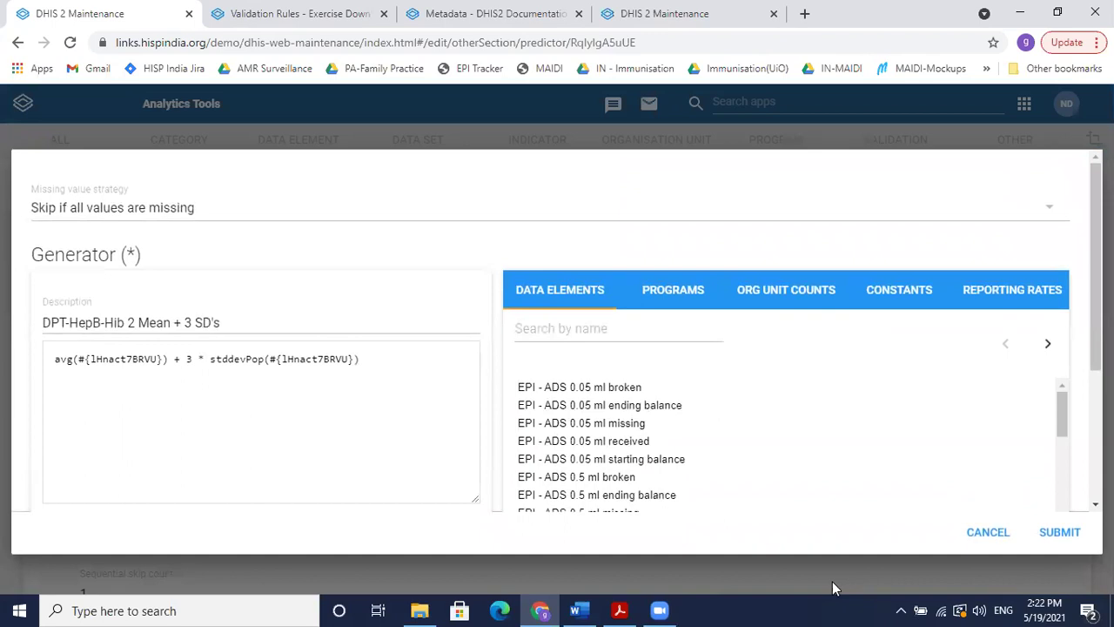
click(988, 531)
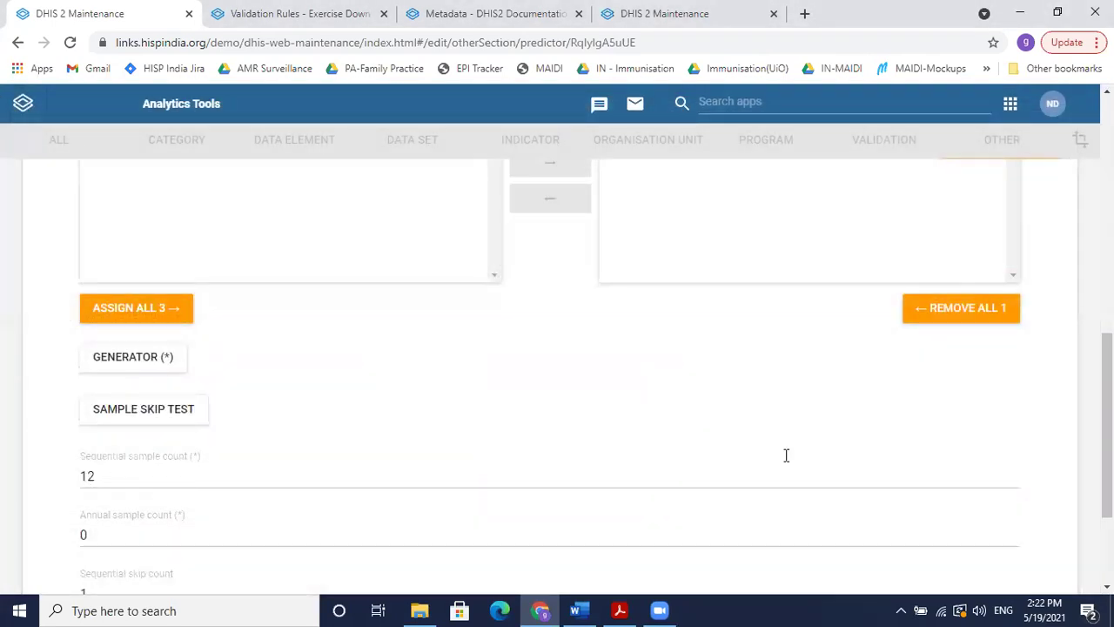
- Review the assigned organisation unit levels, the sequential skip count and the annual sample count of the predictor
scroll(786, 455, up, 3)
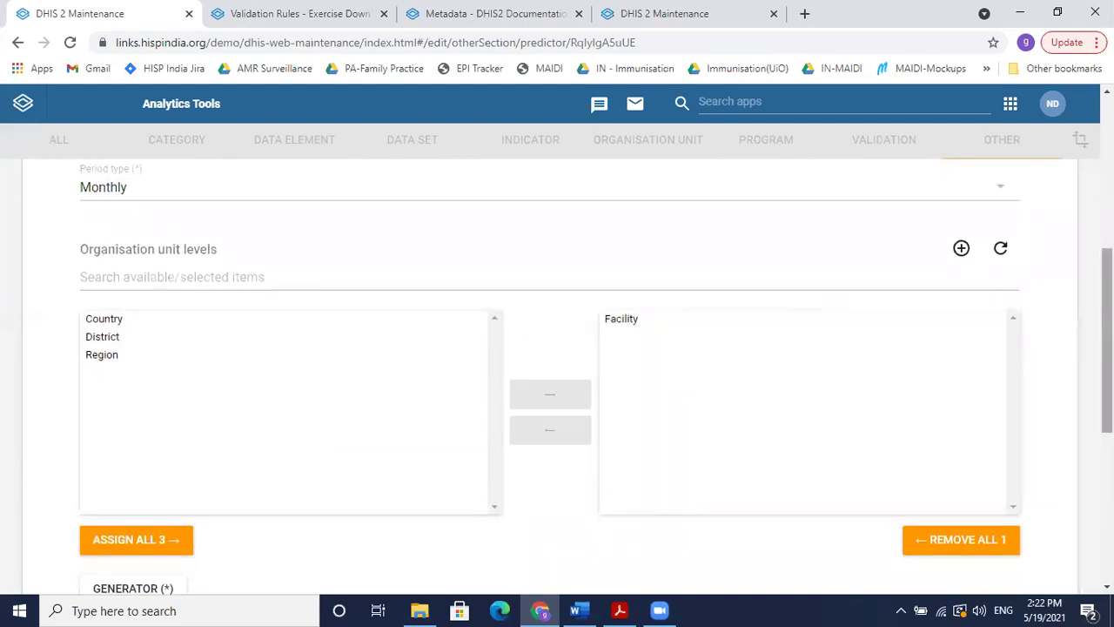
scroll(1103, 348, down, 4)
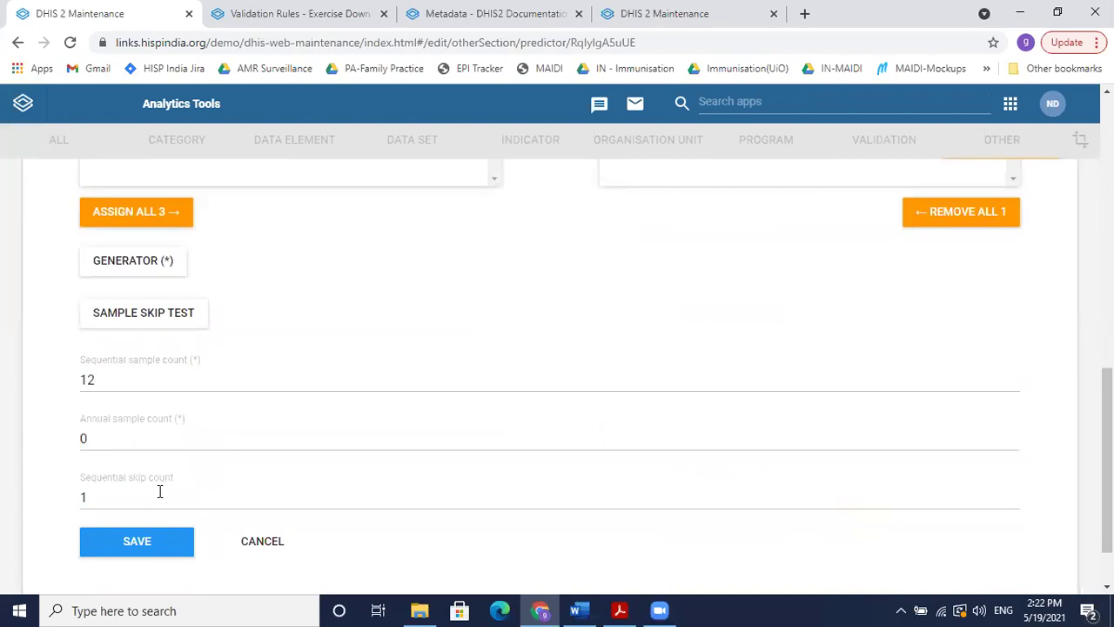
click(112, 495)
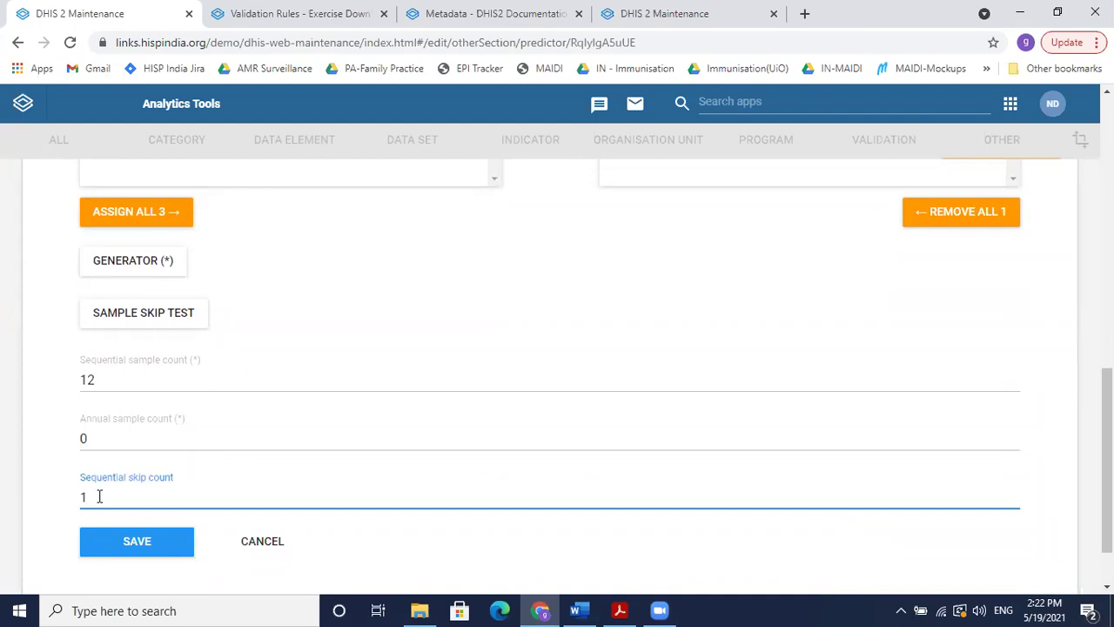
click(127, 438)
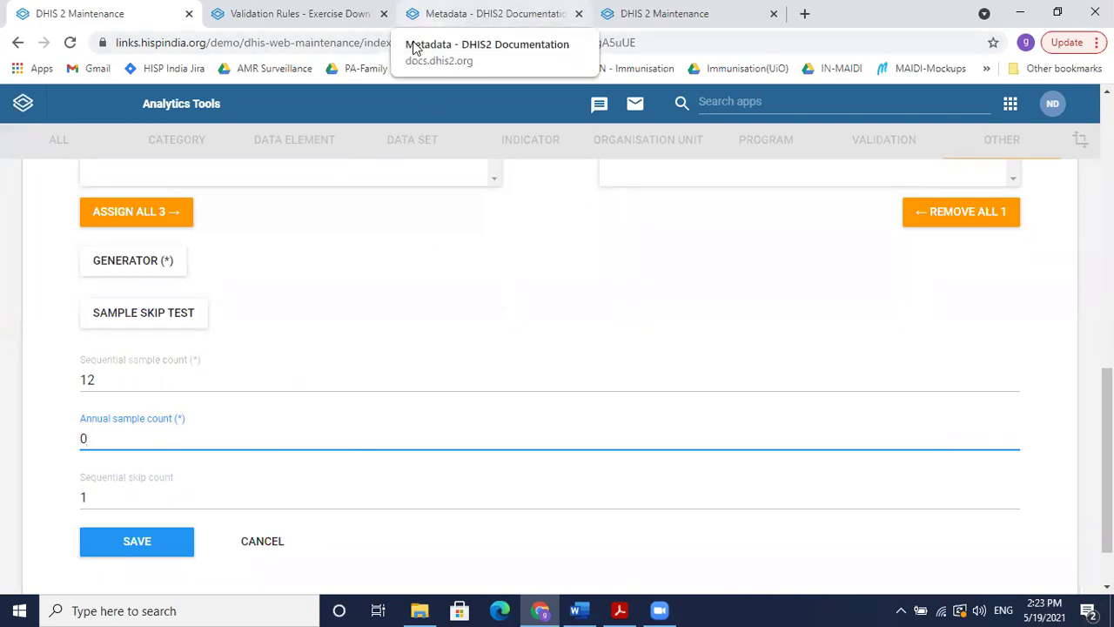
- Switch to the DHIS2 Metadata documentation page, search it for "pred" and go to the Manage predictors section
click(491, 13)
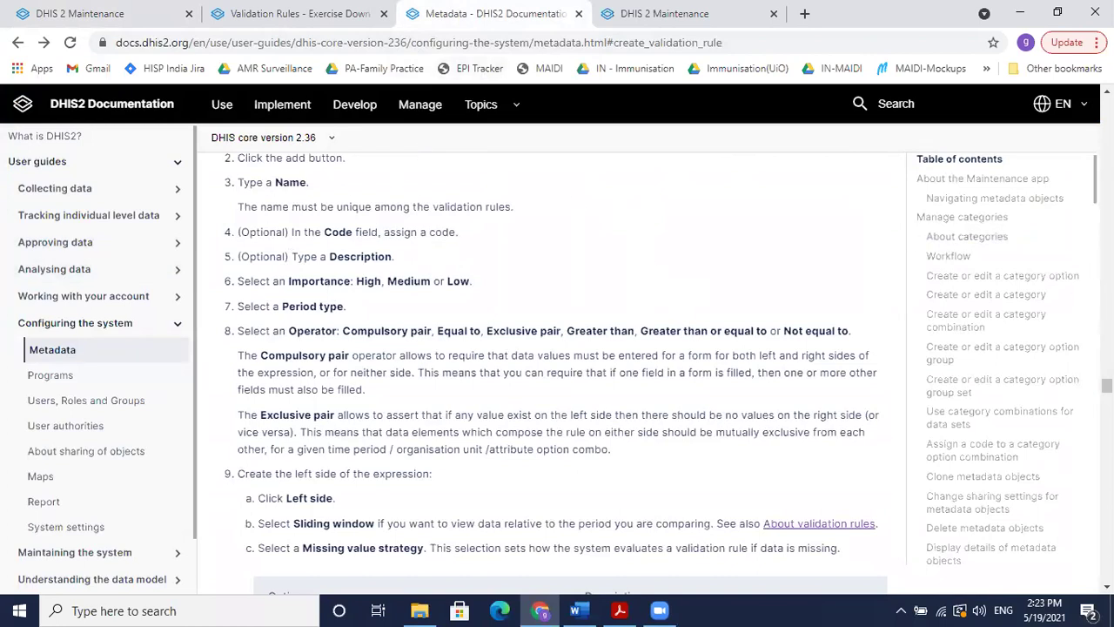
scroll(634, 371, down, 10)
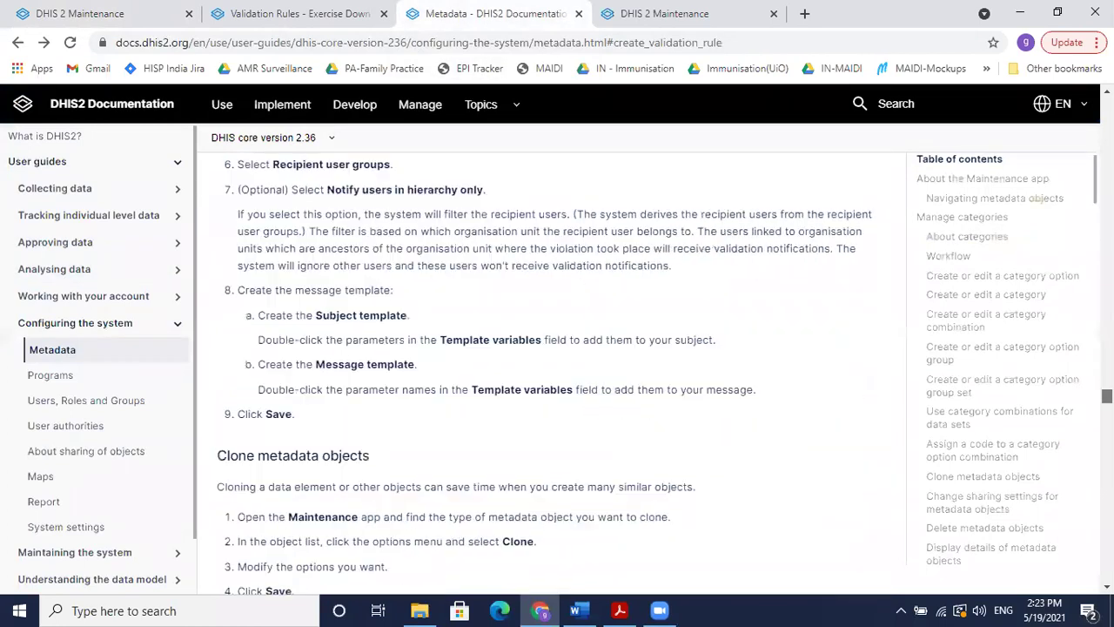
key(ctrl+f)
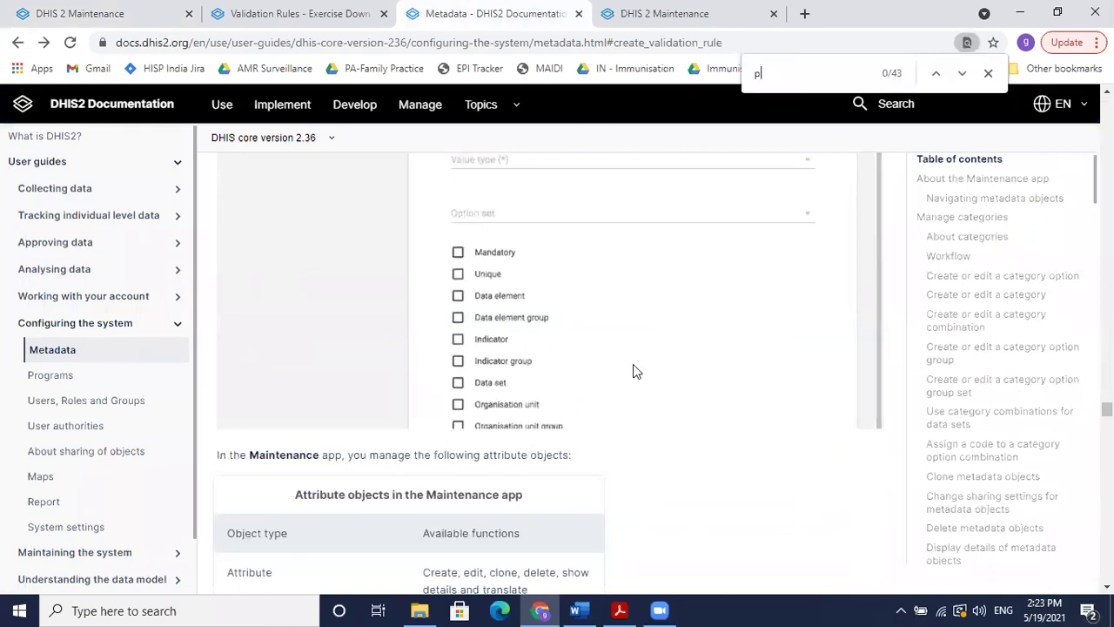
text(pred)
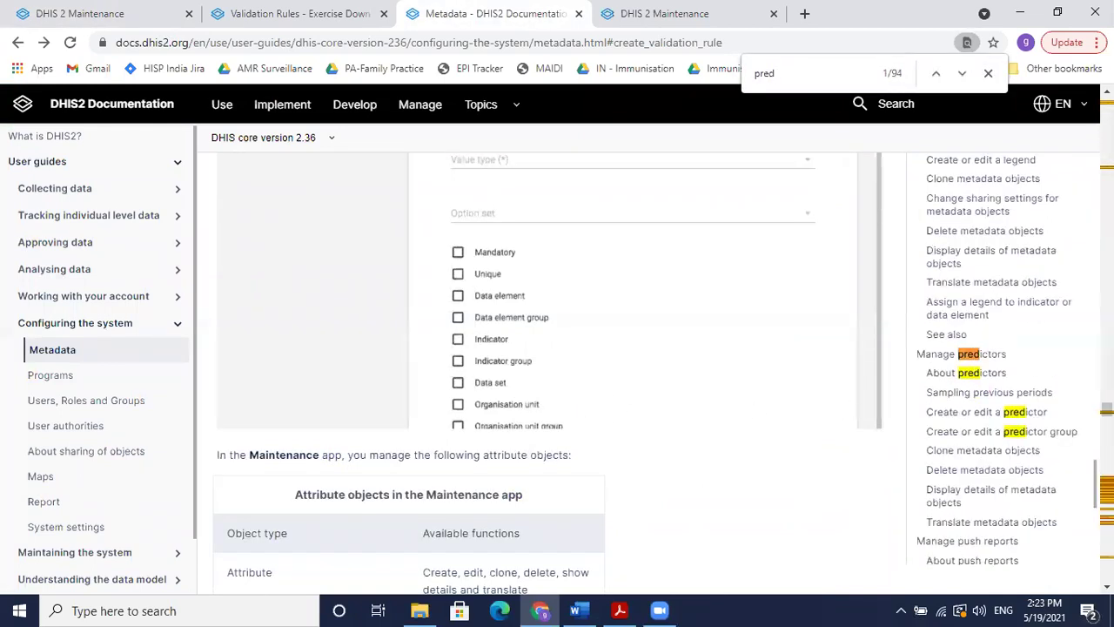
click(970, 354)
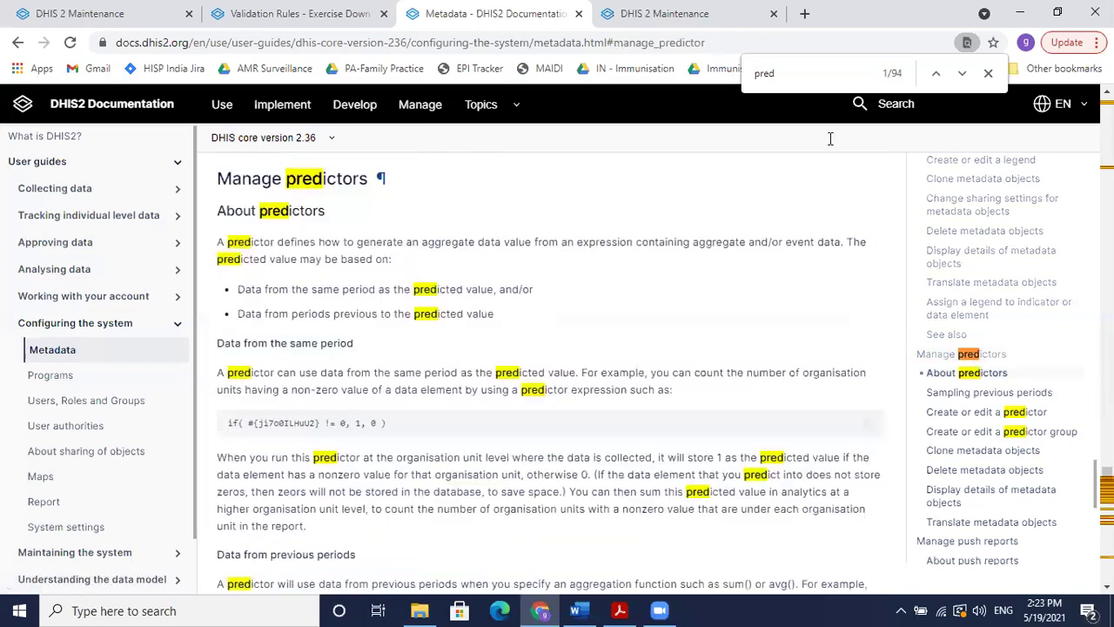
click(987, 73)
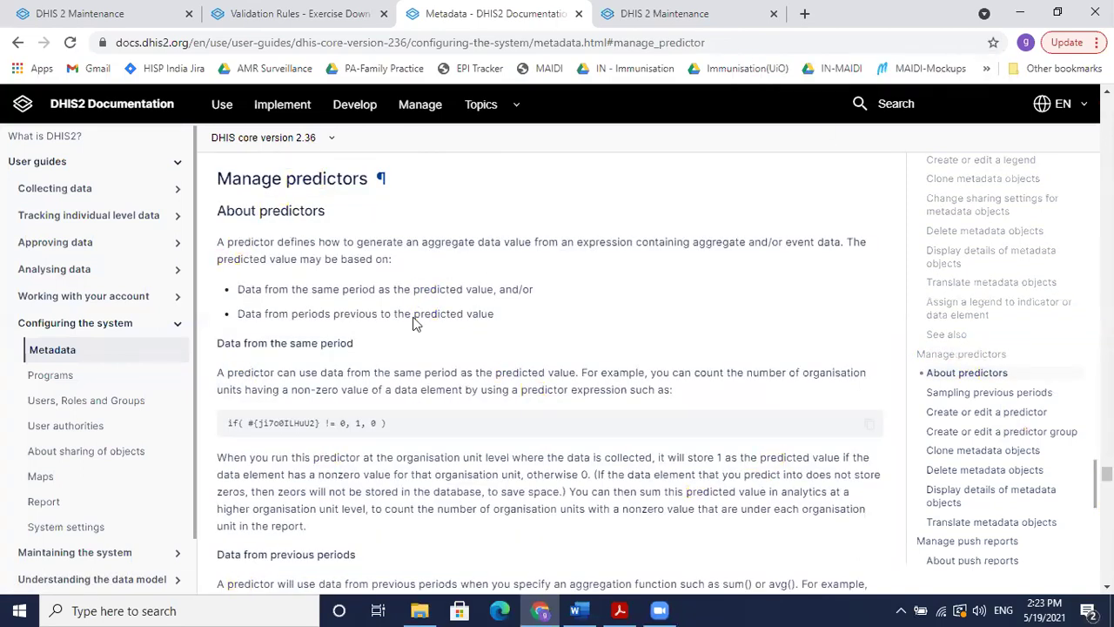
- Read the About predictors documentation on same-period data, previous-period data and predictor organisation unit levels
scroll(666, 382, down, 2)
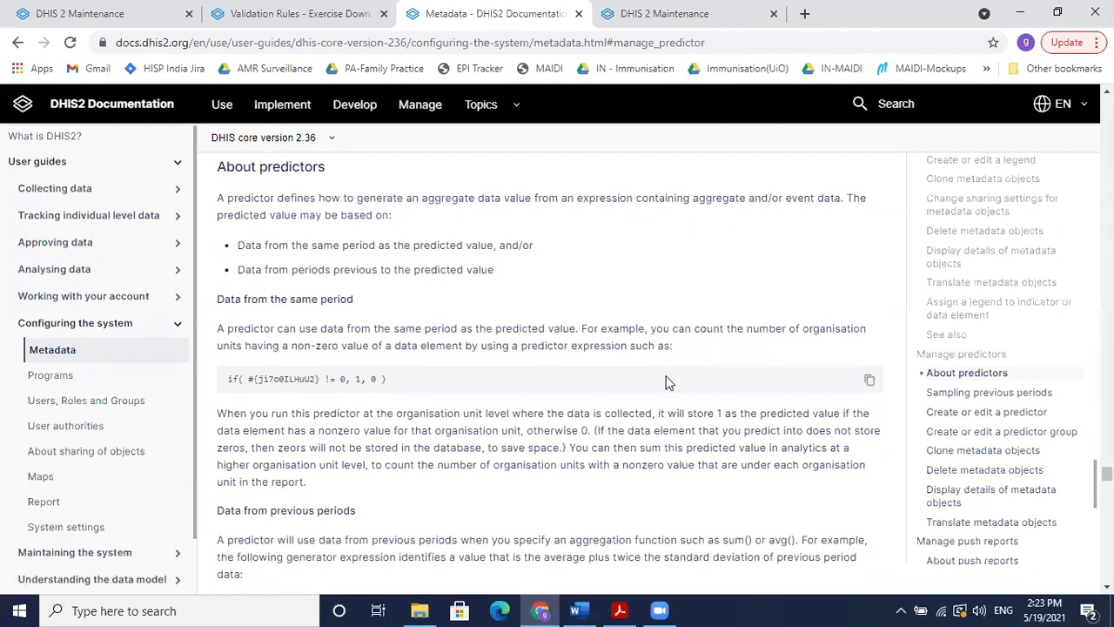
scroll(328, 333, down, 3)
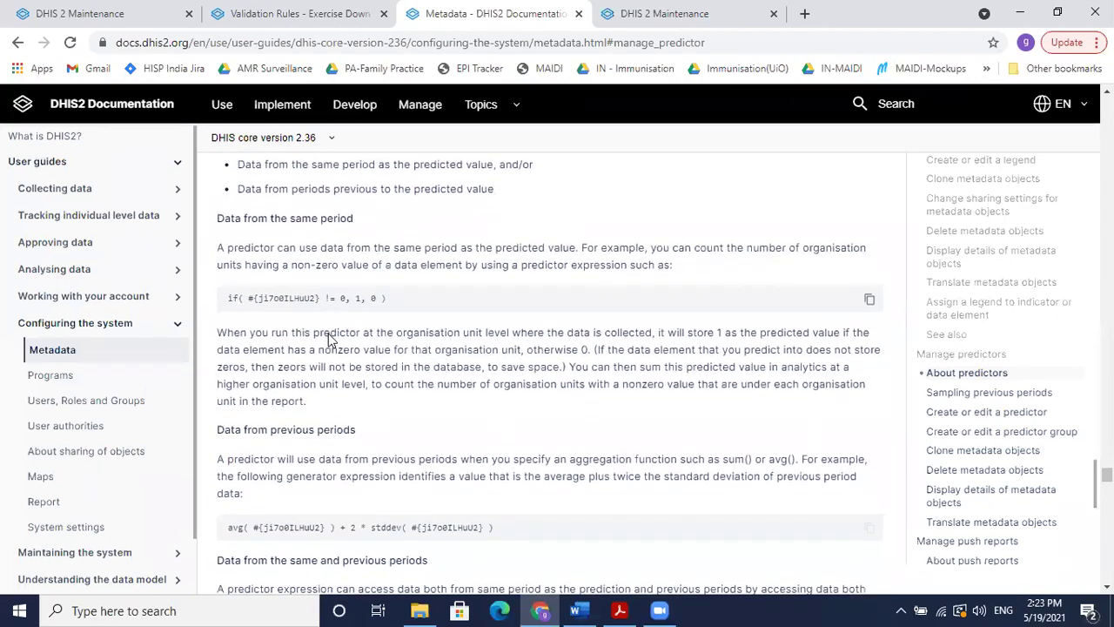
scroll(329, 335, down, 7)
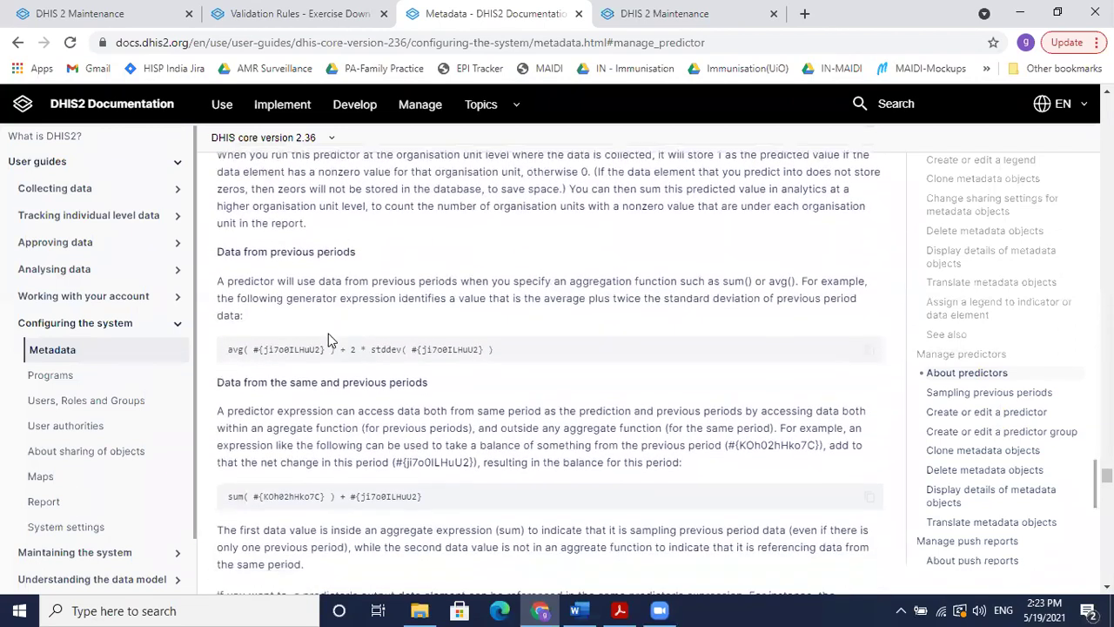
scroll(328, 333, down, 10)
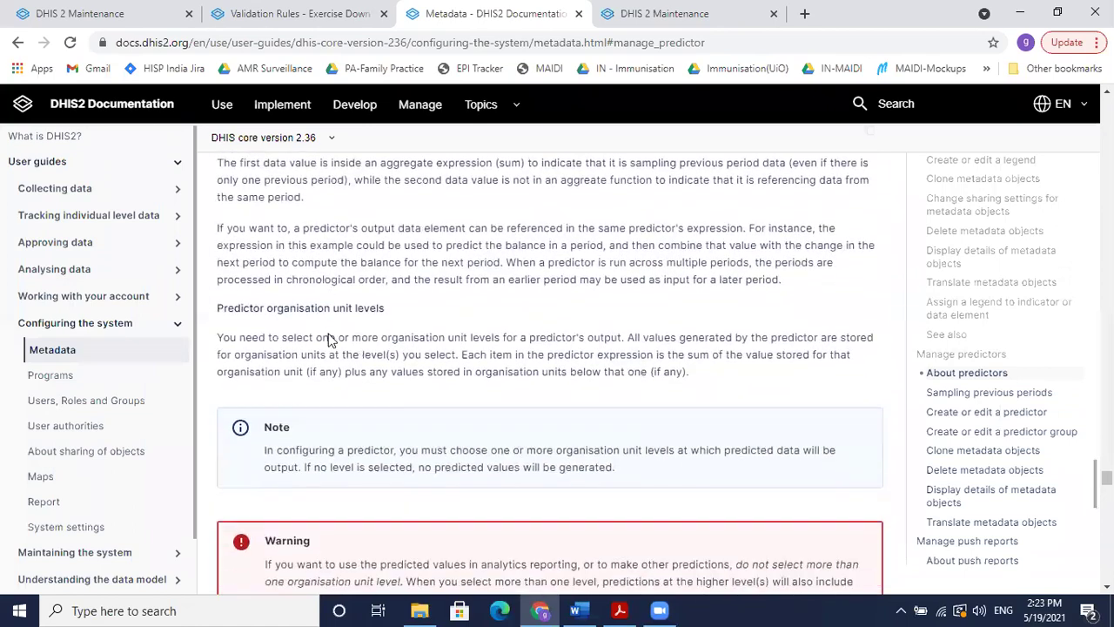
scroll(329, 335, down, 6)
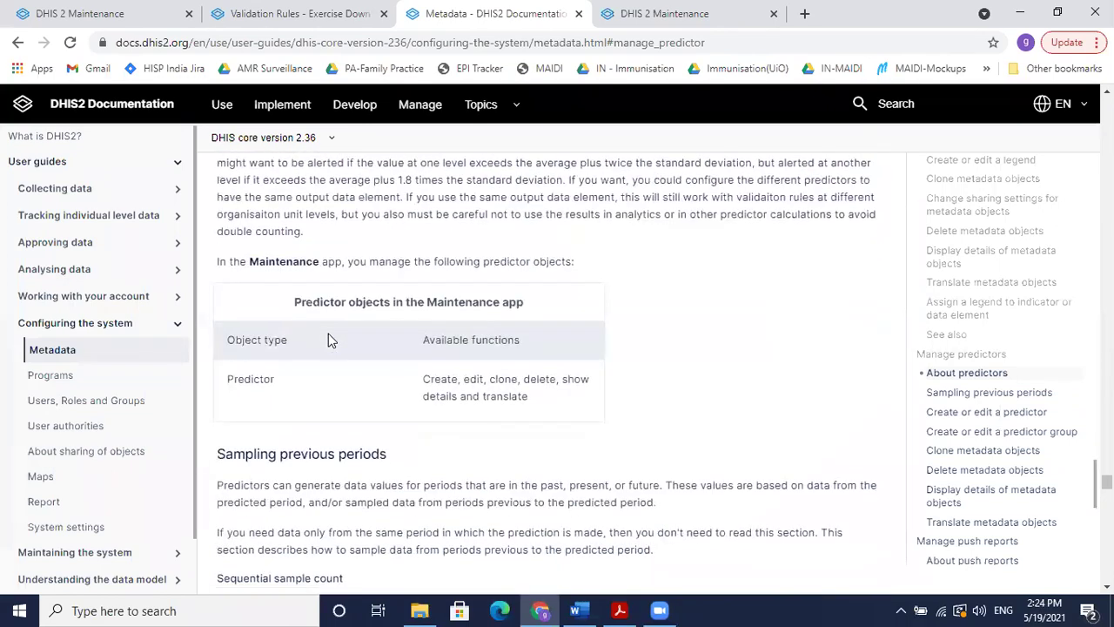
- Examine the Sampling previous periods section, covering sequential and annual sample counts, the sequential skip count and the sample skip test
scroll(329, 338, down, 4)
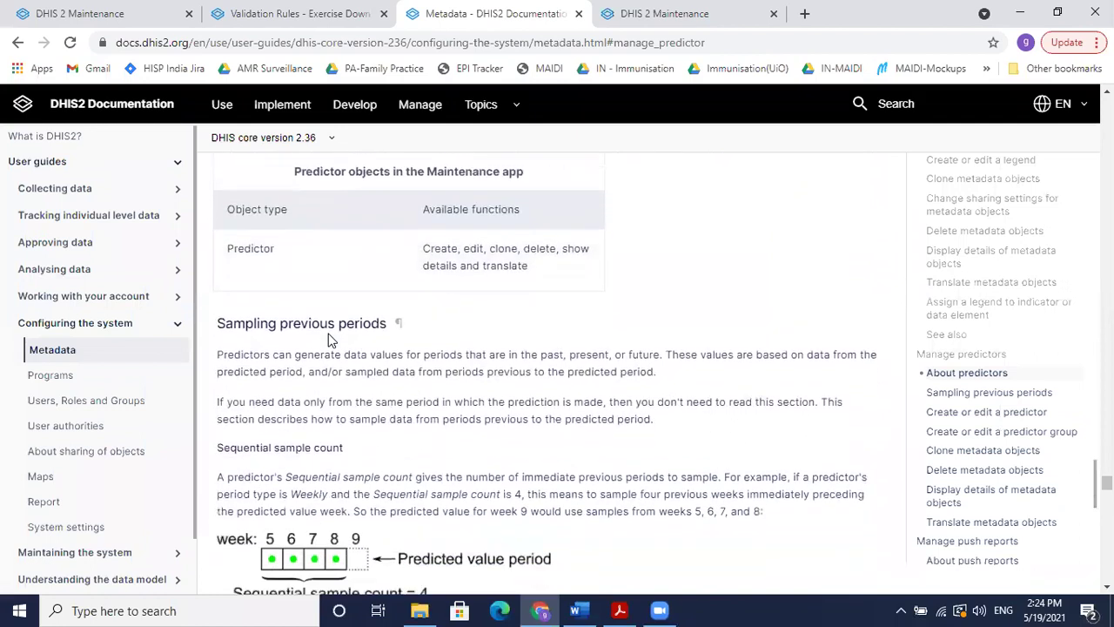
scroll(329, 333, down, 5)
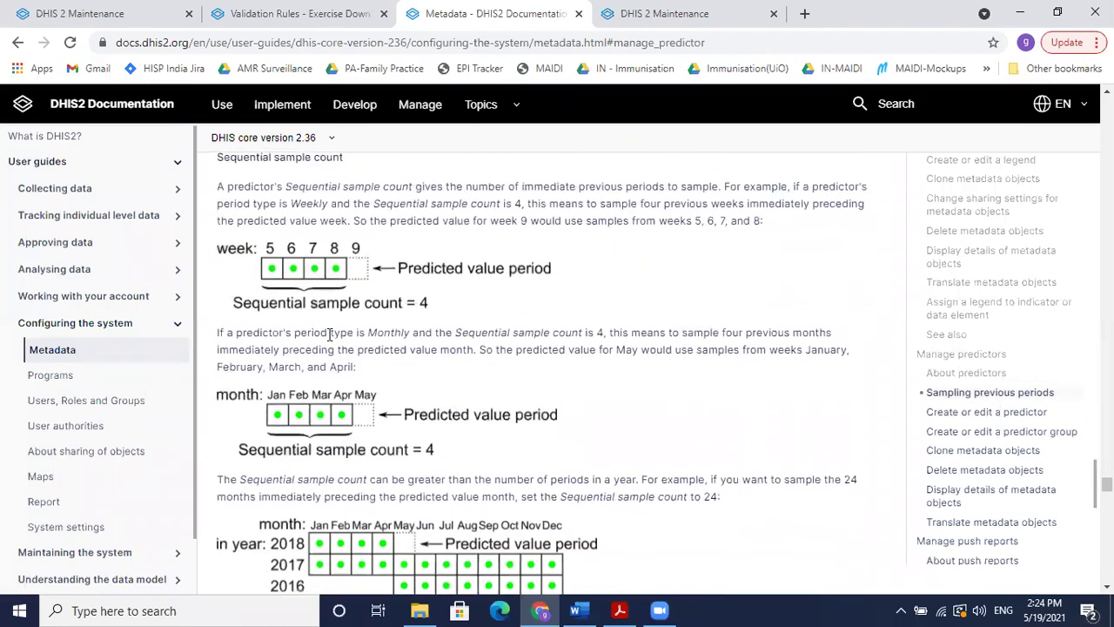
scroll(328, 333, down, 8)
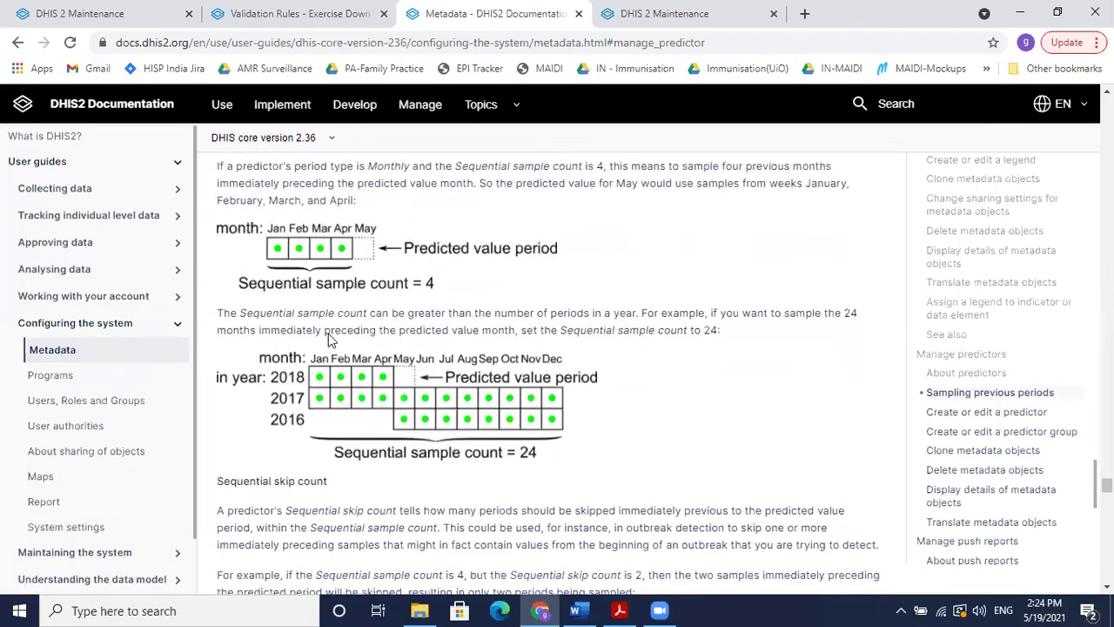
scroll(329, 337, down, 16)
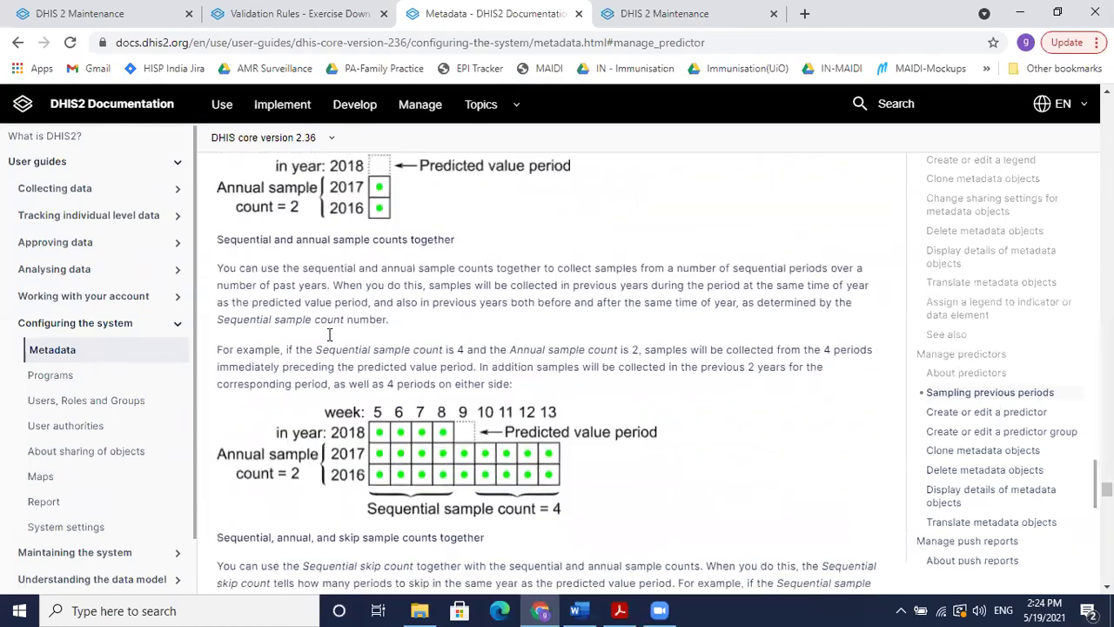
scroll(329, 340, down, 7)
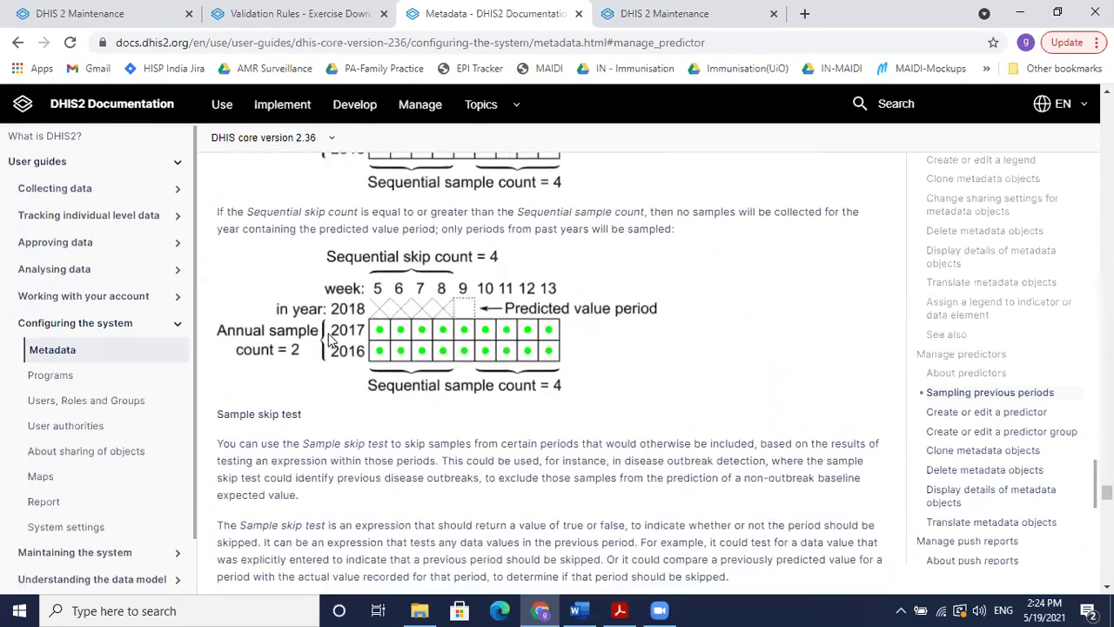
scroll(329, 340, down, 4)
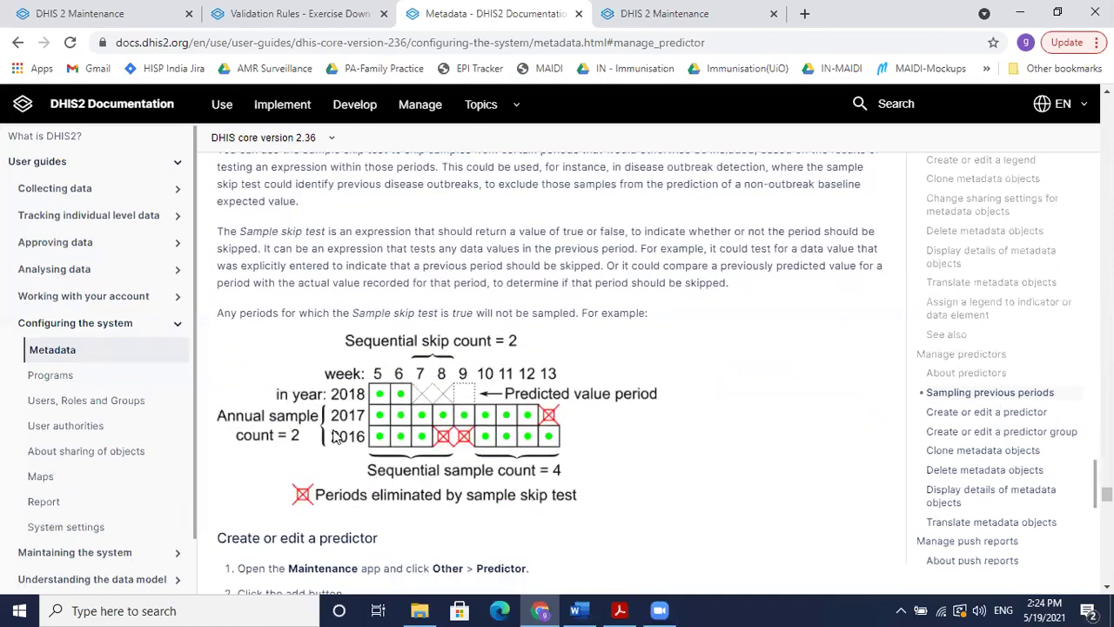
- Review the Create or edit a predictor instructions and go back to the sequential sample count examples
scroll(509, 370, down, 4)
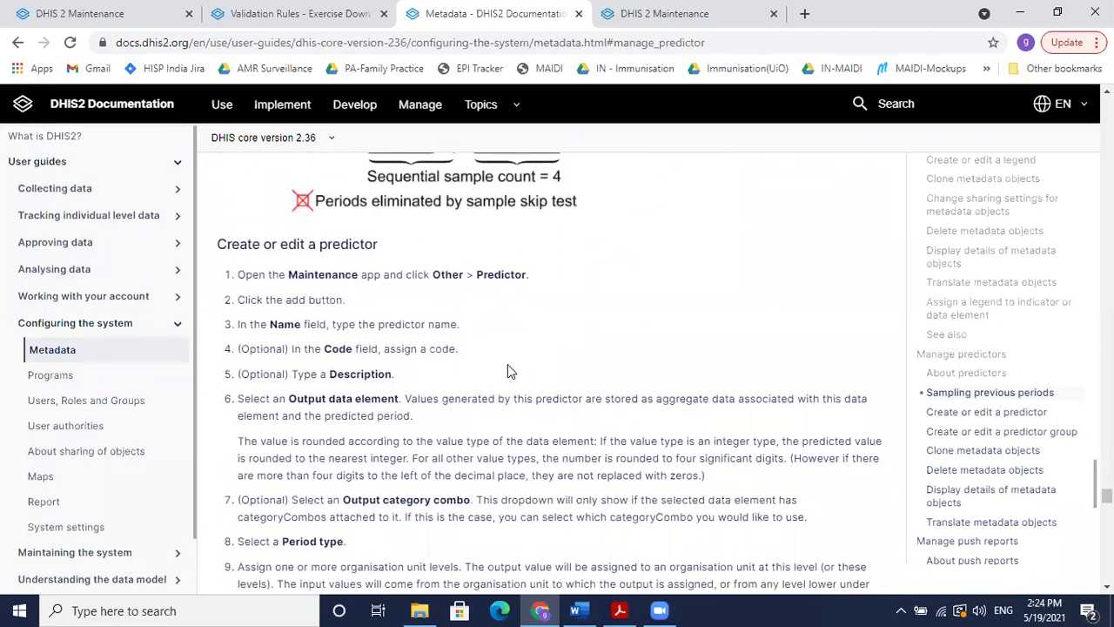
scroll(509, 370, down, 2)
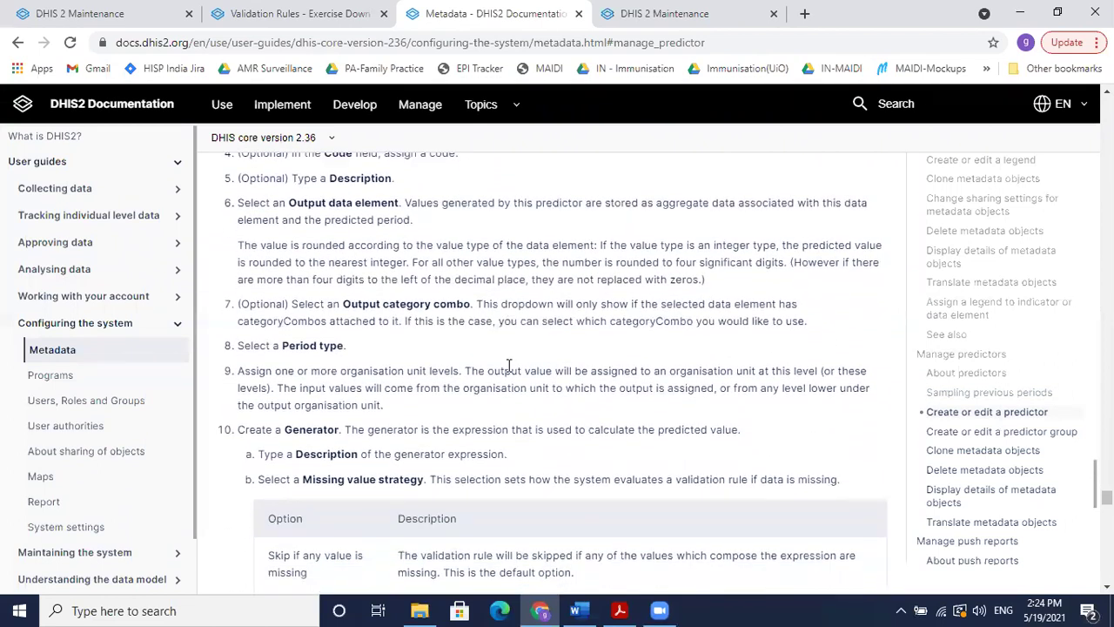
scroll(509, 365, down, 1)
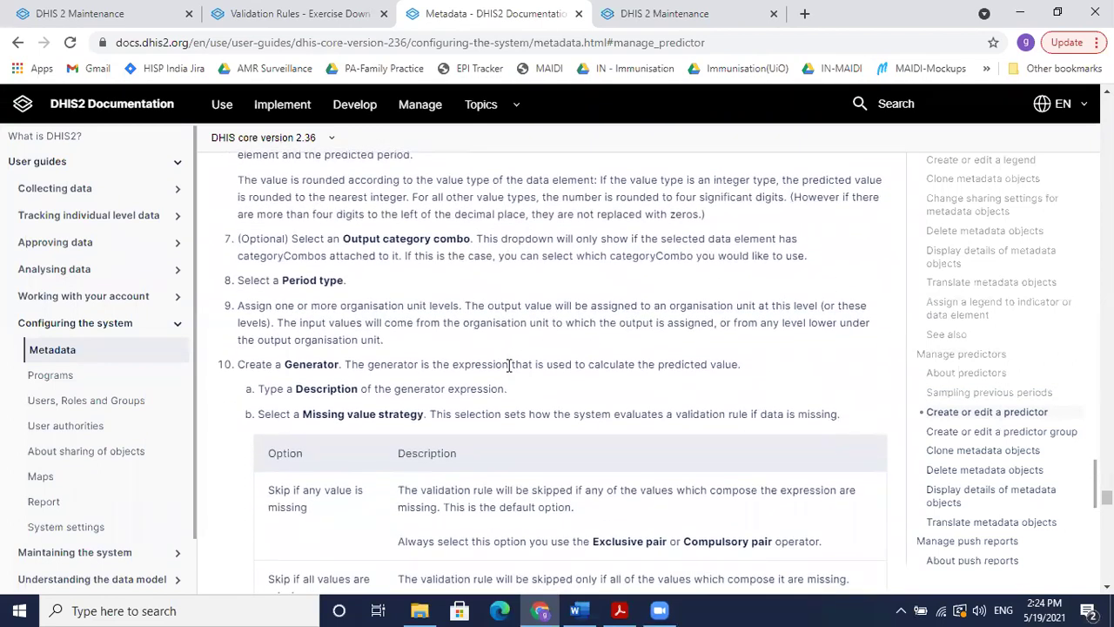
scroll(508, 366, up, 1)
scroll(507, 364, up, 8)
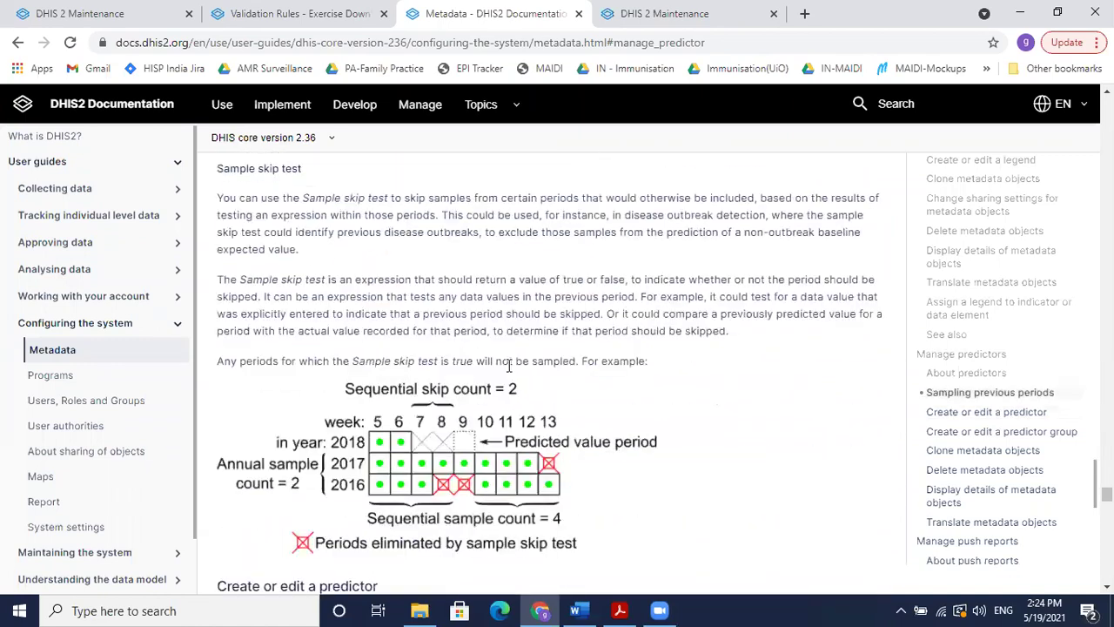
scroll(507, 371, up, 10)
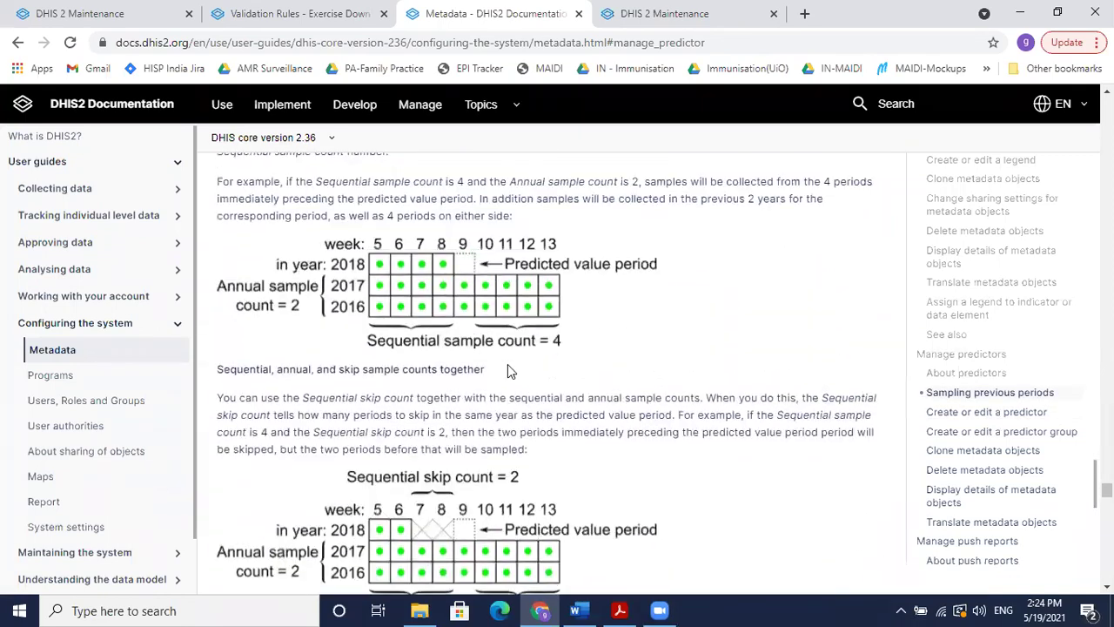
scroll(507, 364, up, 5)
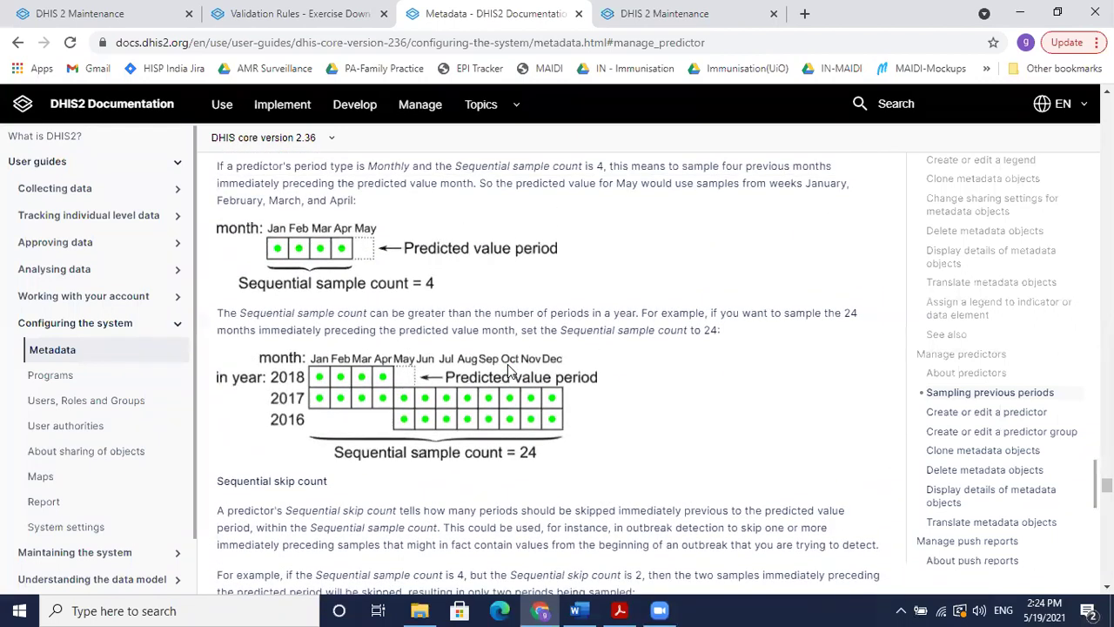
- Switch back to DHIS 2 Maintenance, leave the predictor without saving, and check the available actions for EPI - DPT-HepB-Hib 2 doses given threshold
click(87, 13)
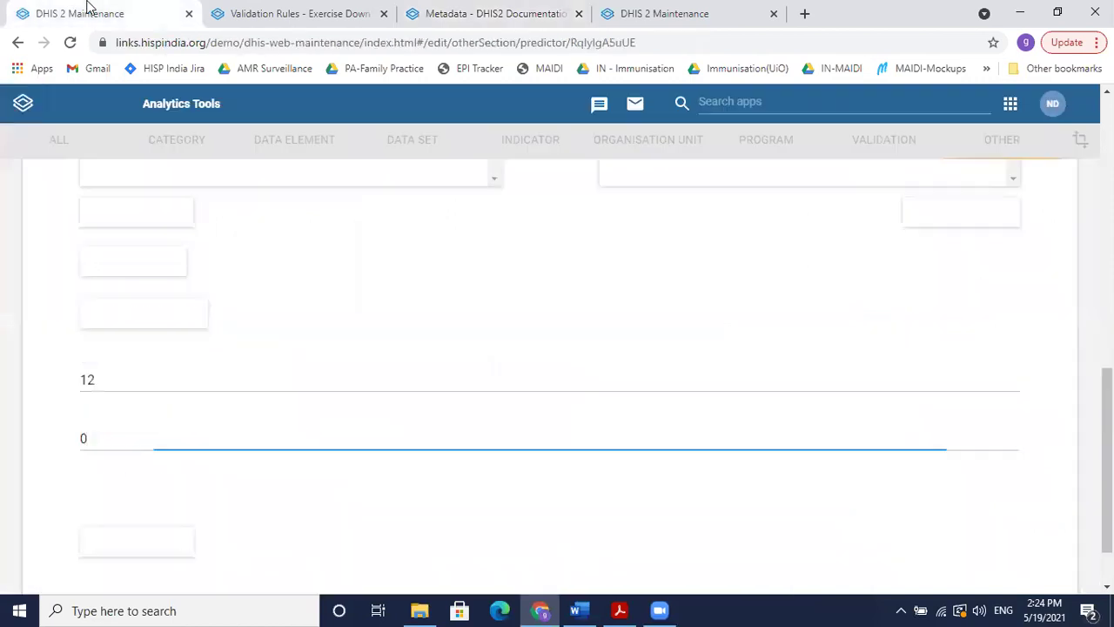
click(263, 542)
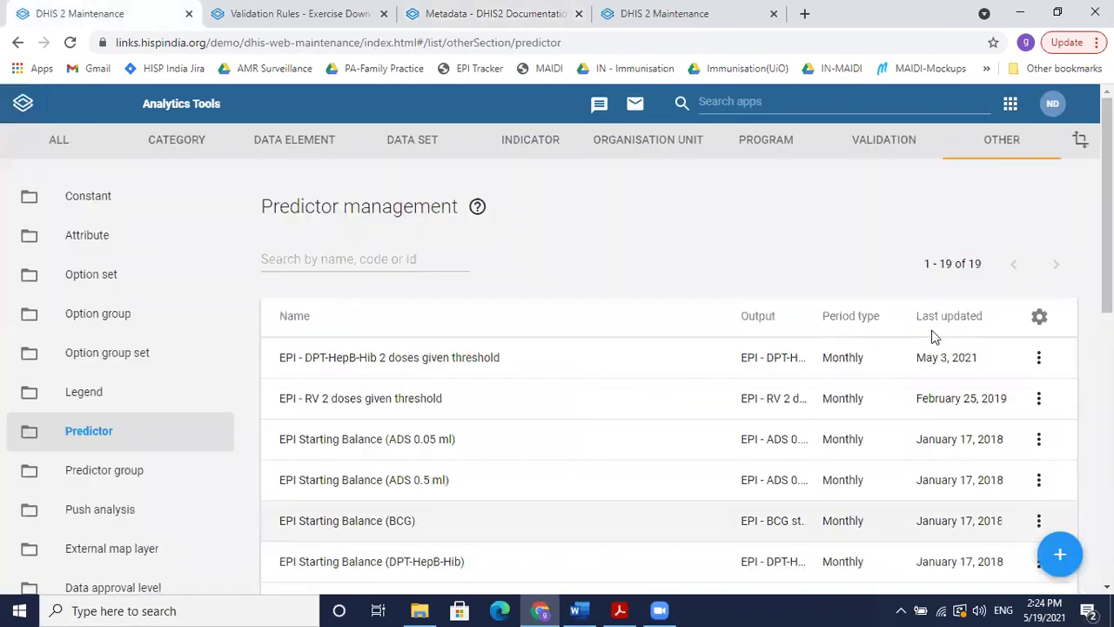
click(1038, 359)
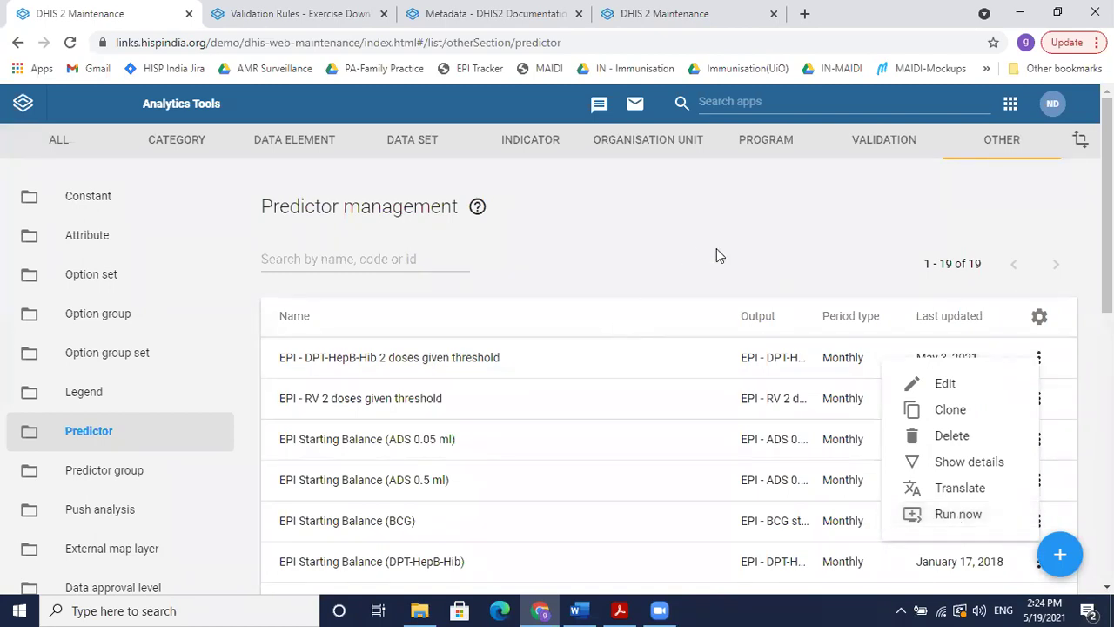
click(504, 269)
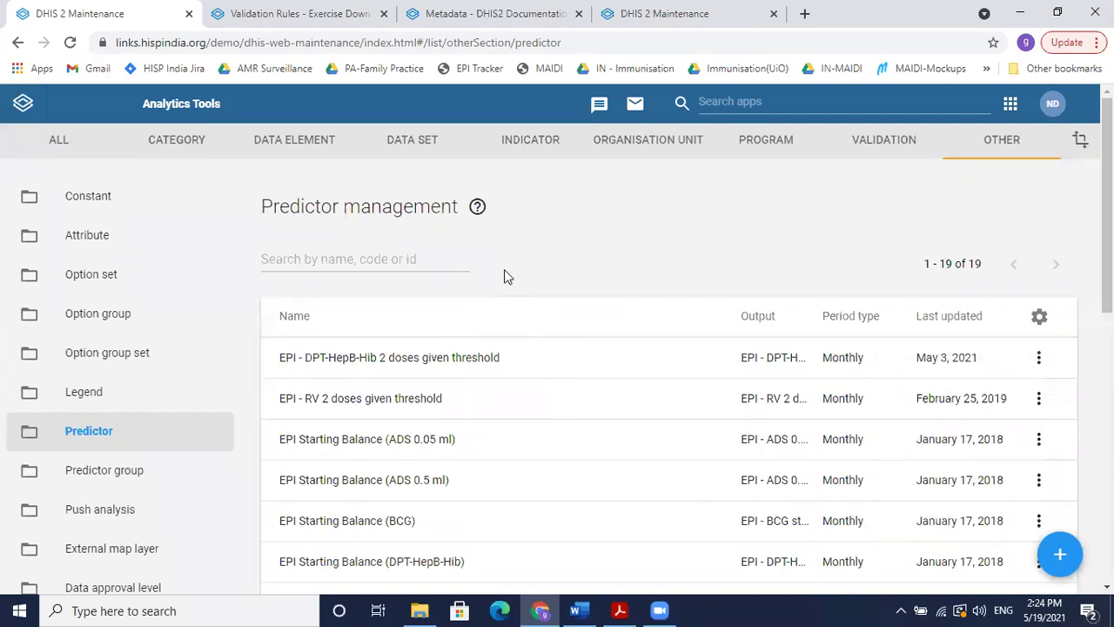
- Go to the list of validation rules and start a new validation rule
click(894, 142)
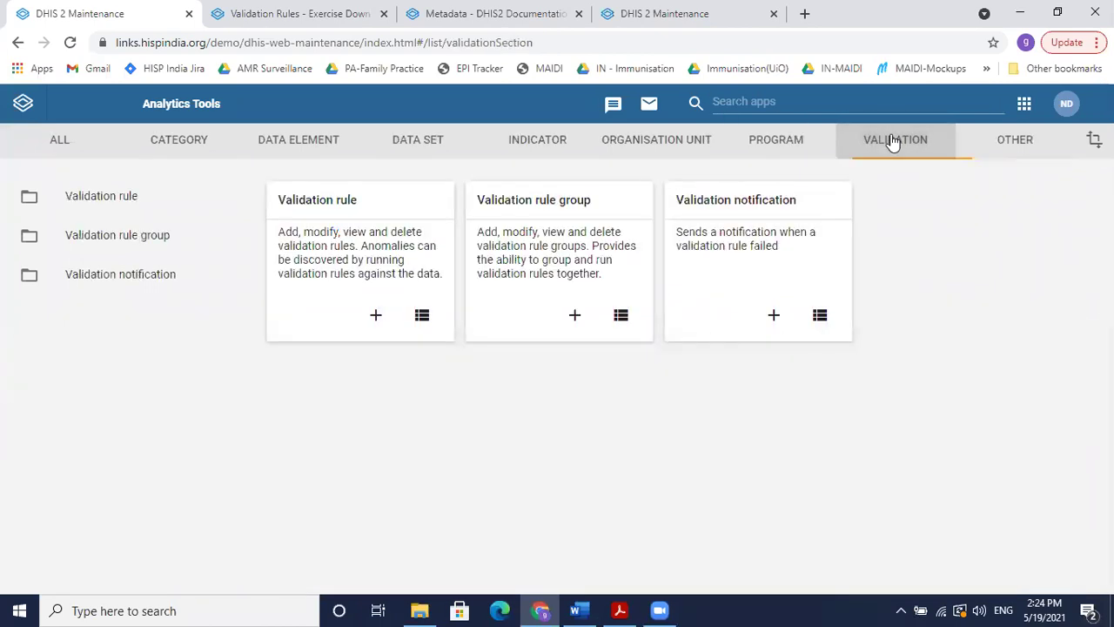
click(421, 314)
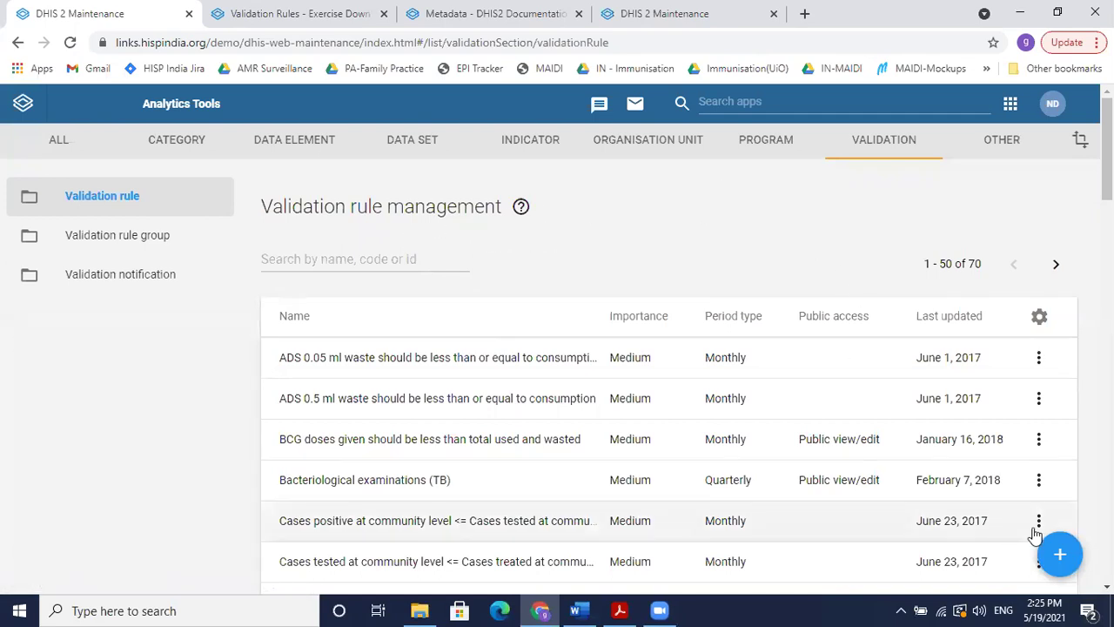
click(1070, 561)
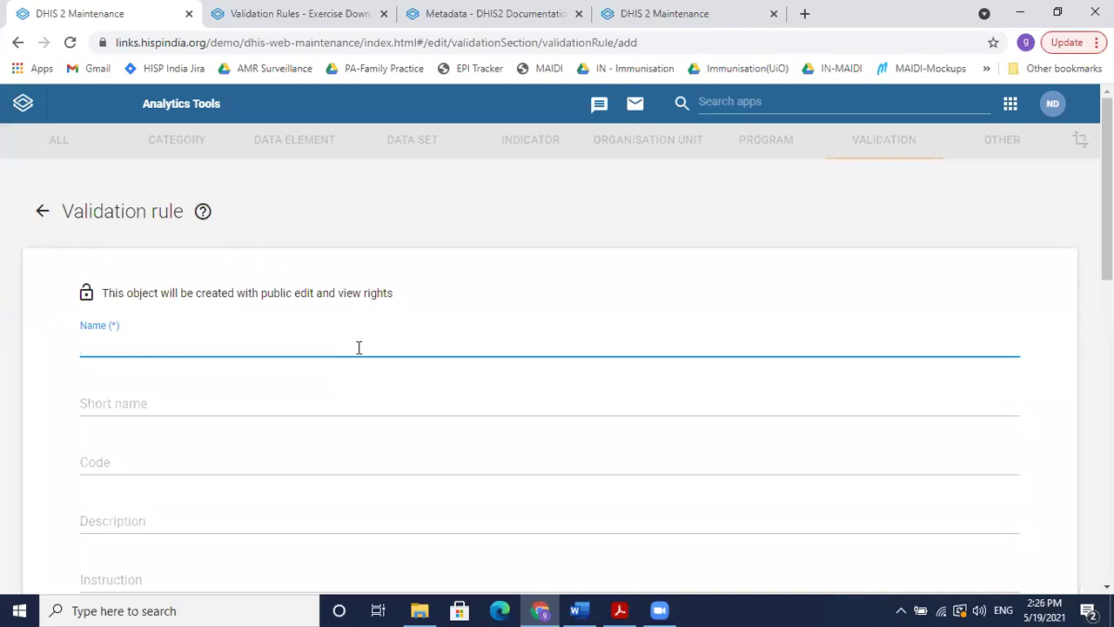
- Name the validation rule "GA_DPT doses administered <=DPT doses threshold"
text(DPT doses administerd)
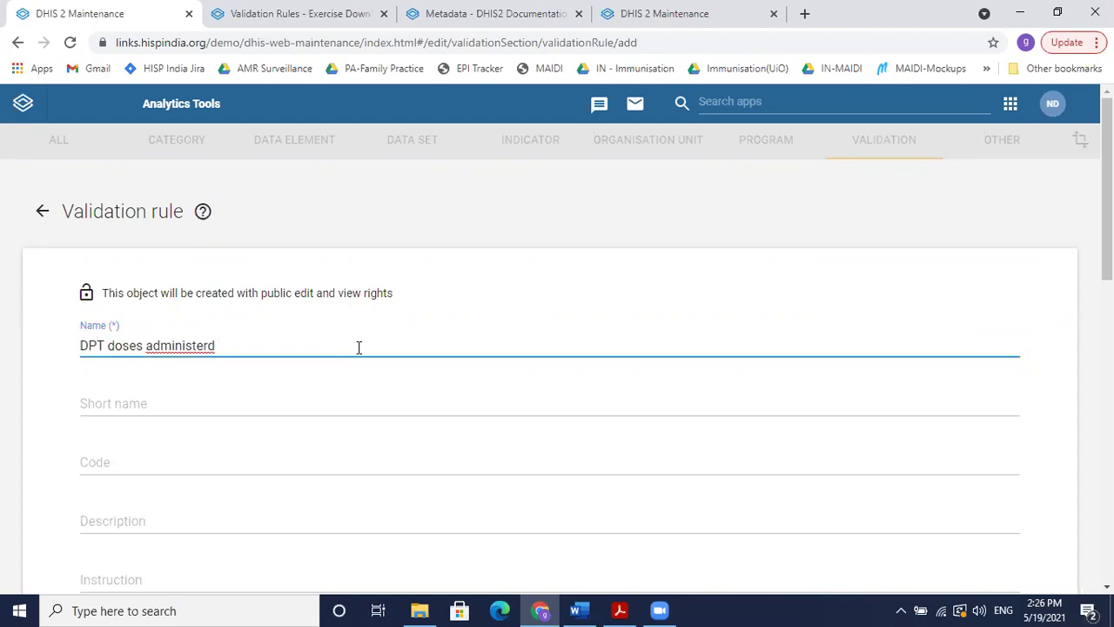
key(BackSpace)
key(BackSpace)
key(BackSpace)
text(red sg)
key(BackSpace)
text(hould)
key(BackSpace)
key(BackSpace)
key(BackSpace)
key(BackSpace)
key(BackSpace)
key(BackSpace)
key(BackSpace)
text(<)
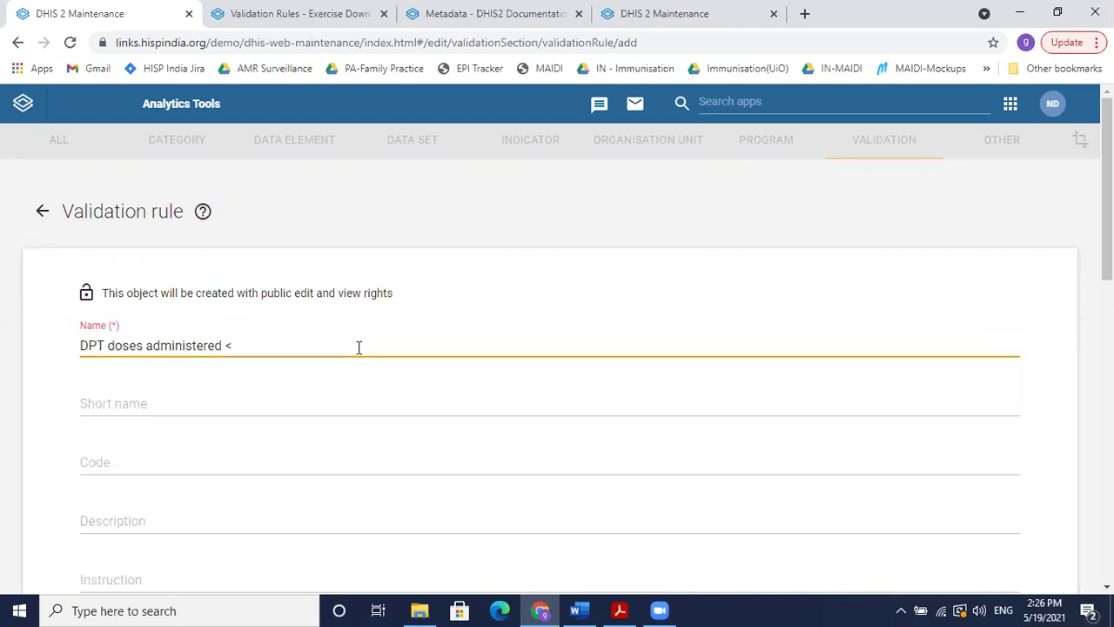
text(=D)
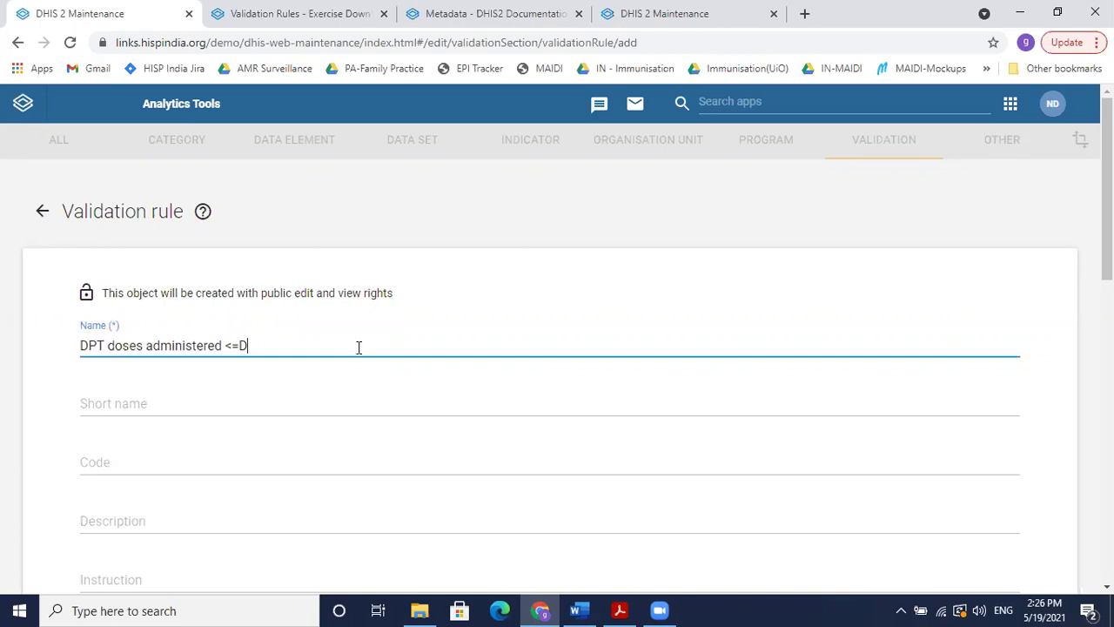
text(PT dose)
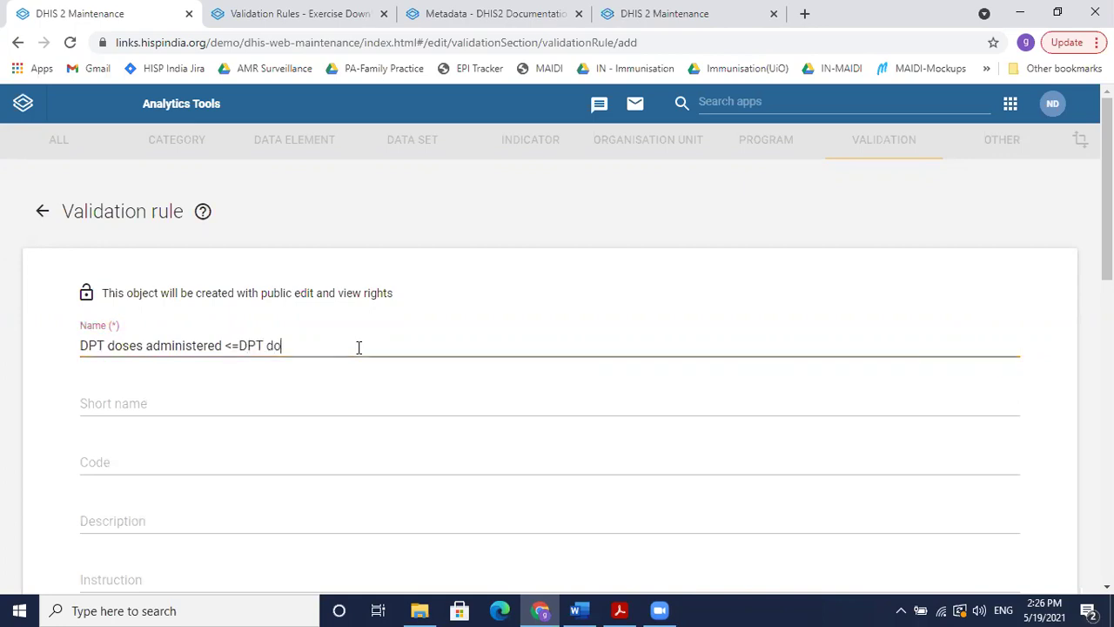
text(s)
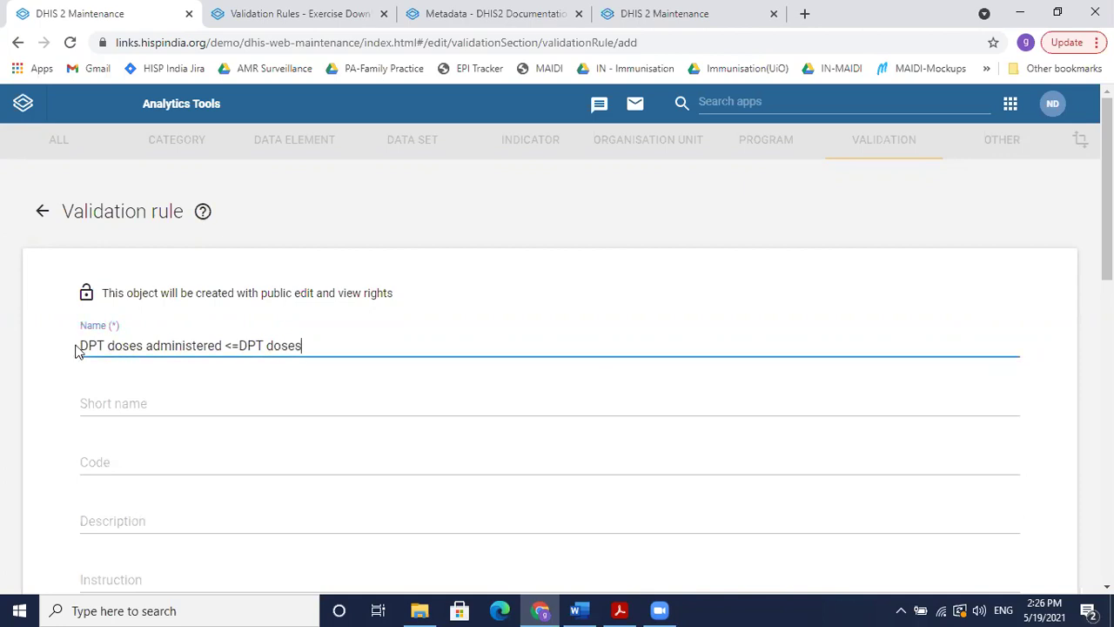
click(80, 346)
text(GA_)
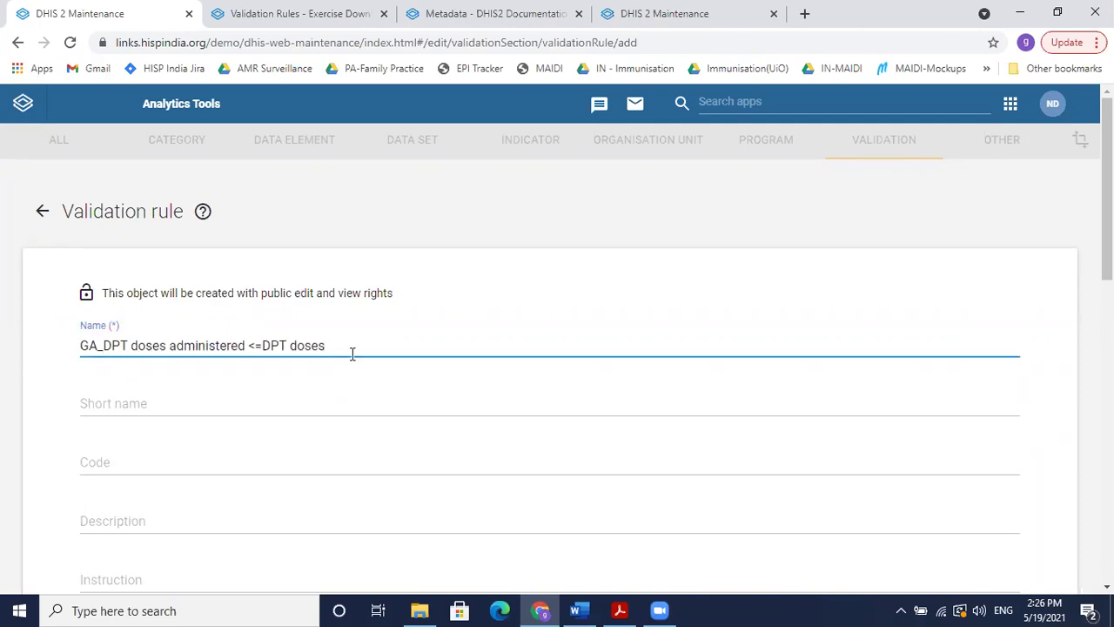
click(352, 353)
text(thr)
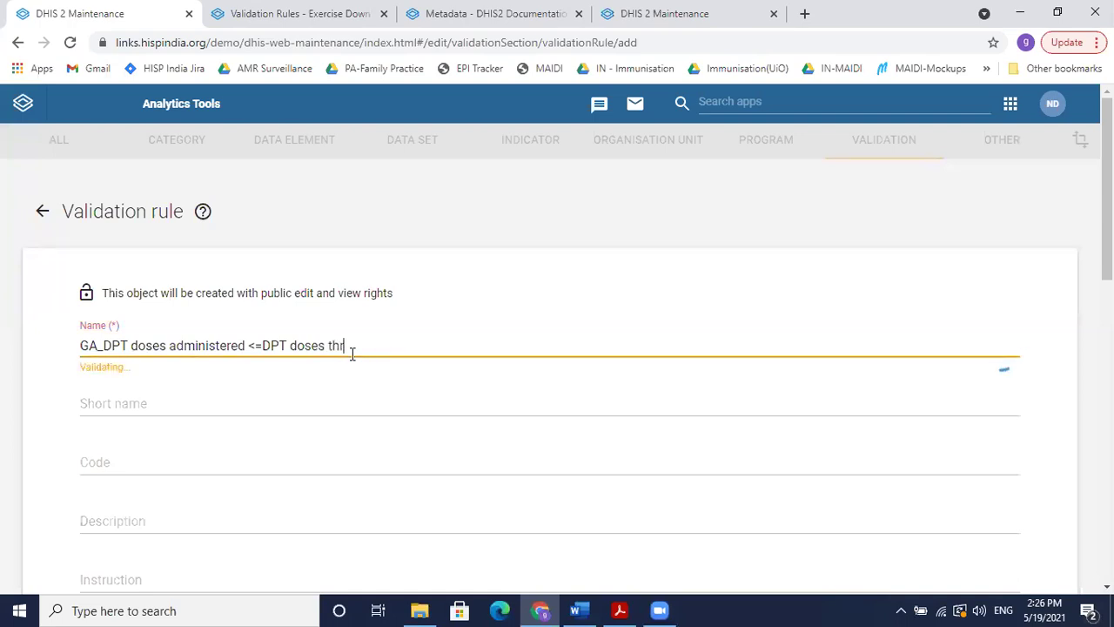
text(eshold)
click(352, 382)
- Copy the rule's name "GA_DPT doses administered <=DPT doses threshold" into its short name and description
triple_click(323, 348)
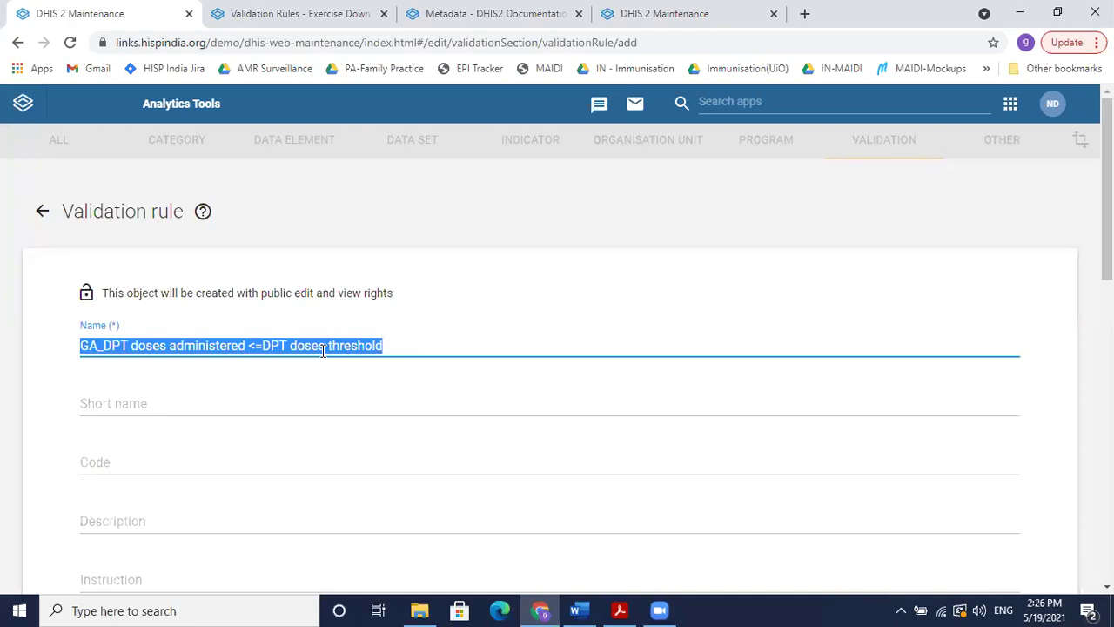
key(ctrl+c)
click(320, 408)
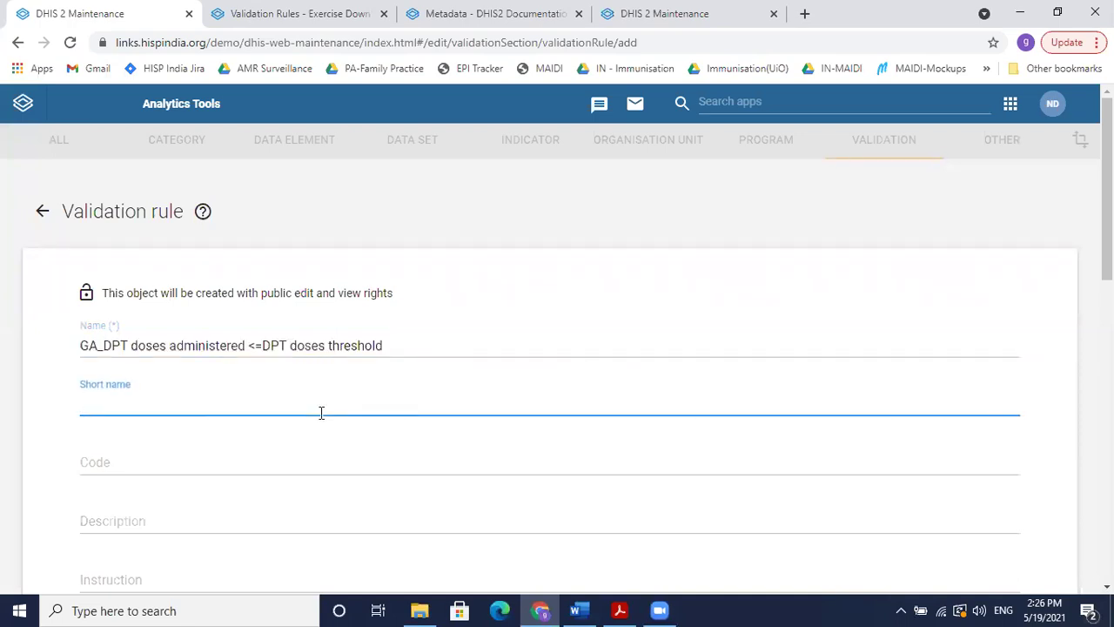
key(ctrl+v)
click(226, 508)
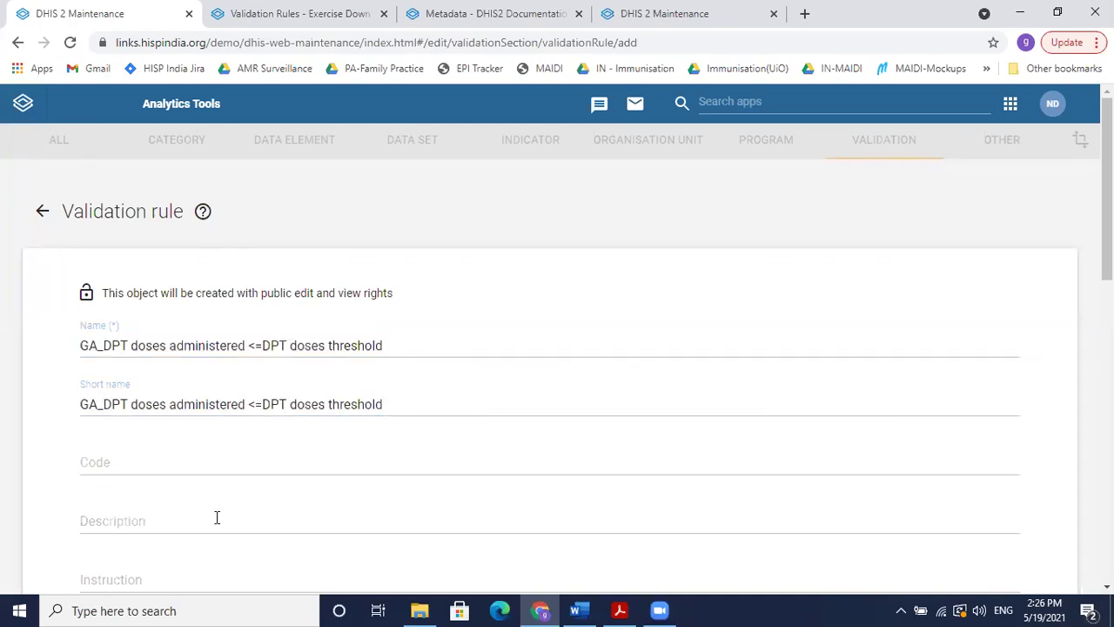
key(ctrl+v)
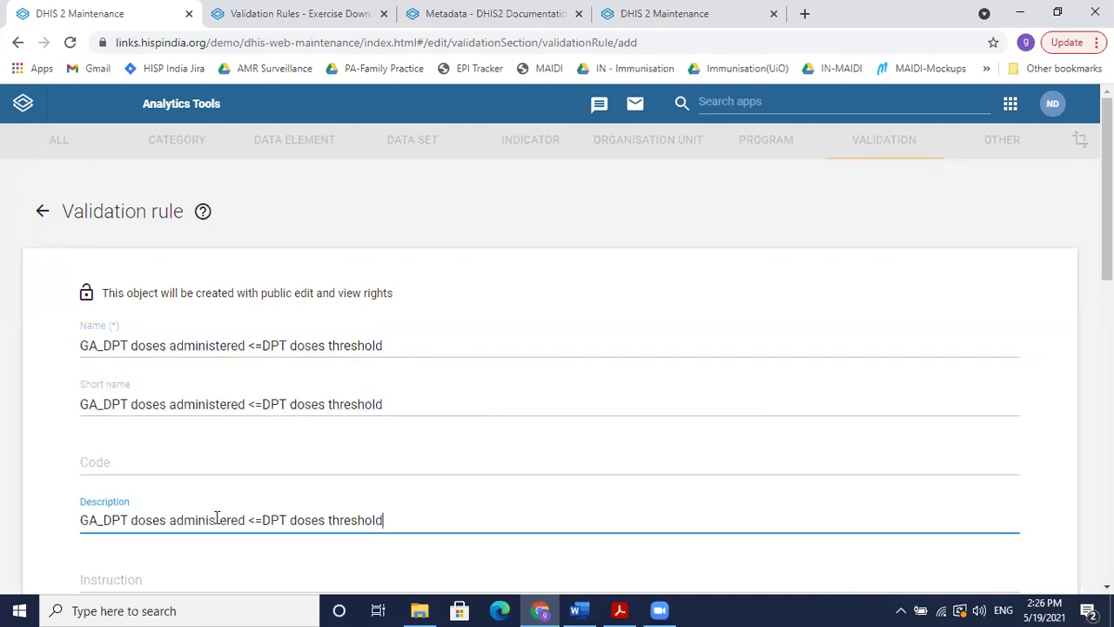
- Remove the "GA_" prefix from the rule's description so it reads "DPT doses administered <=DPT doses threshold"
click(104, 519)
key(BackSpace)
key(BackSpace)
key(BackSpace)
- Enter the instruction "Check with the facility where doses given for DPT exceeds the threshold value"
click(157, 569)
text(Check with t)
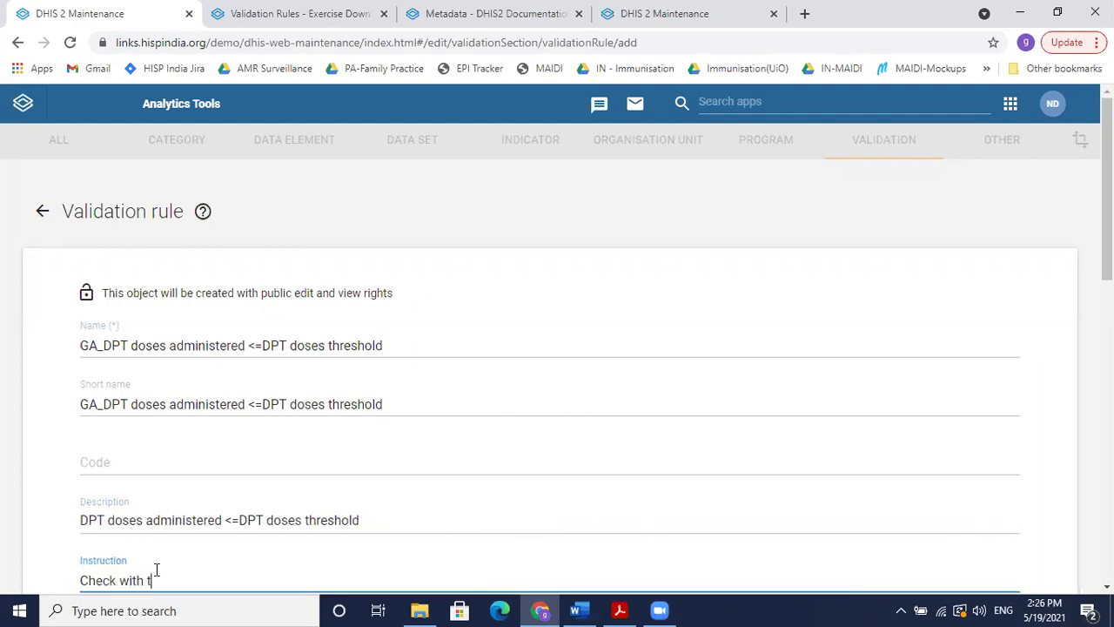
text(he facility where threshol)
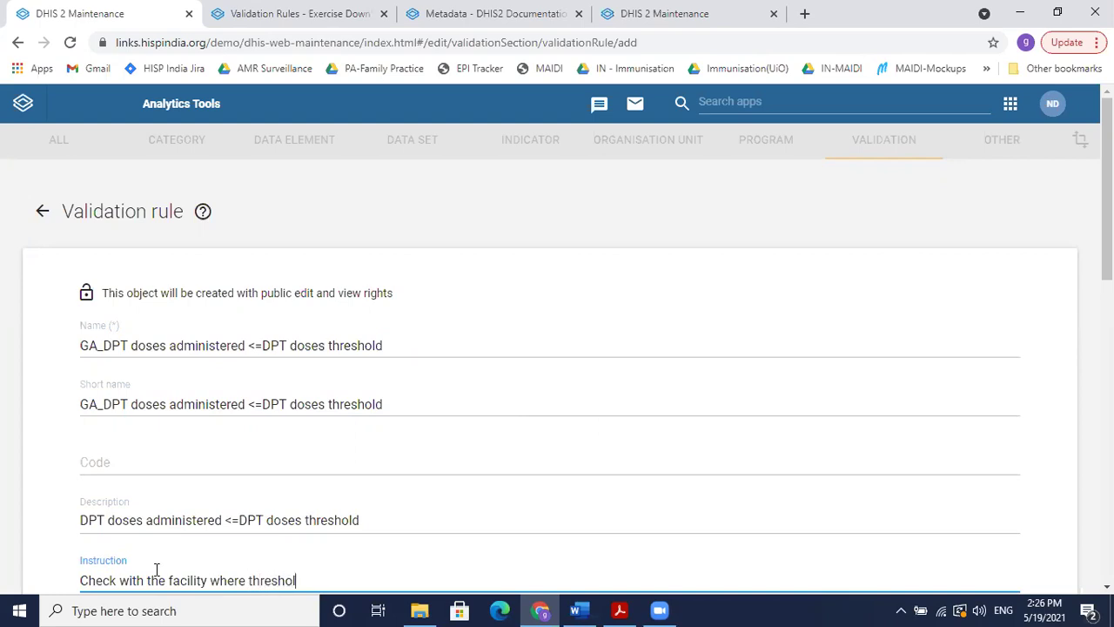
text(d value)
click(250, 578)
text(doses)
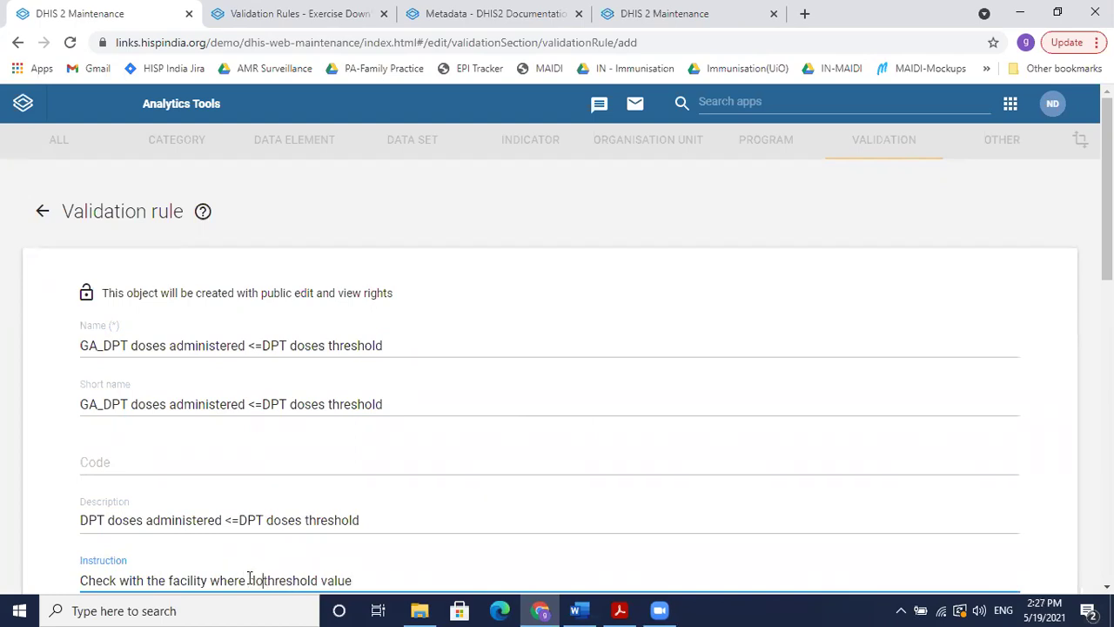
text( given for )
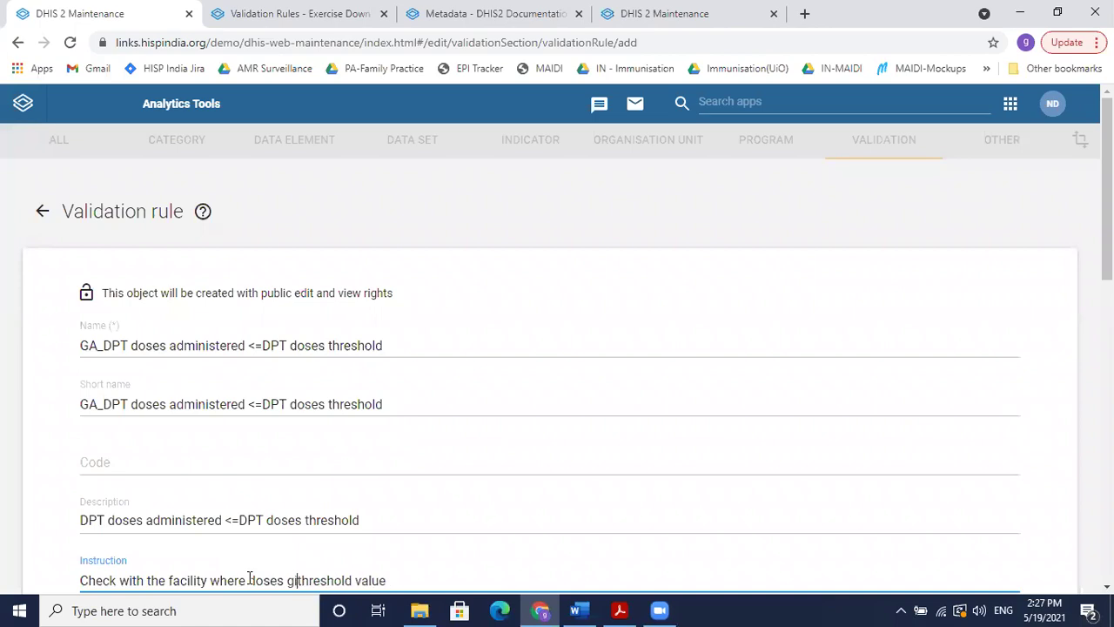
text(DPT exc)
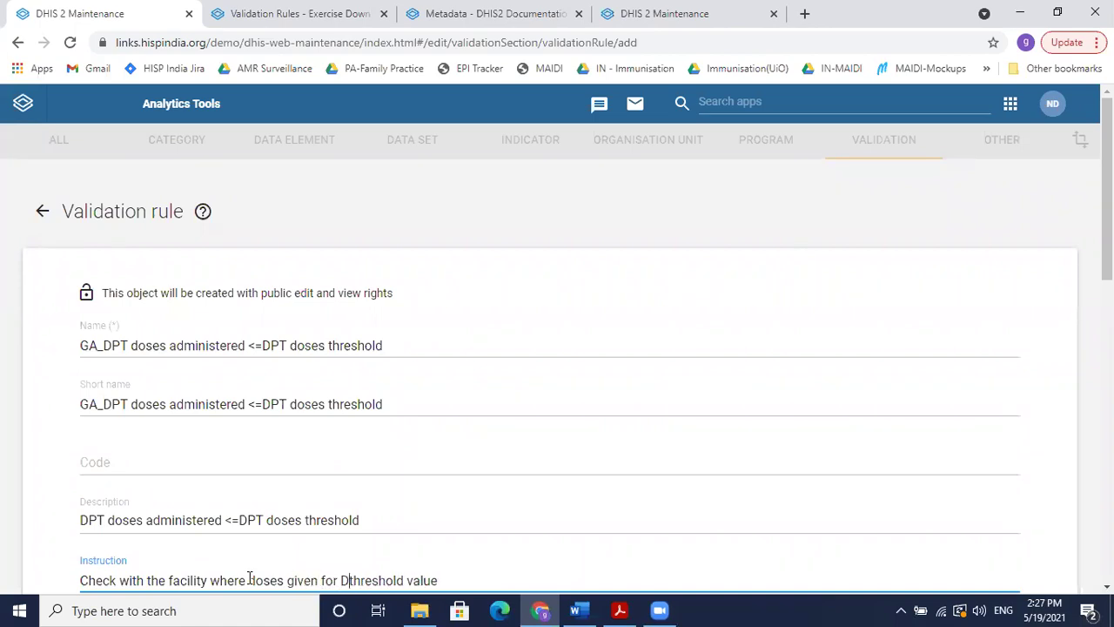
text(eeds the)
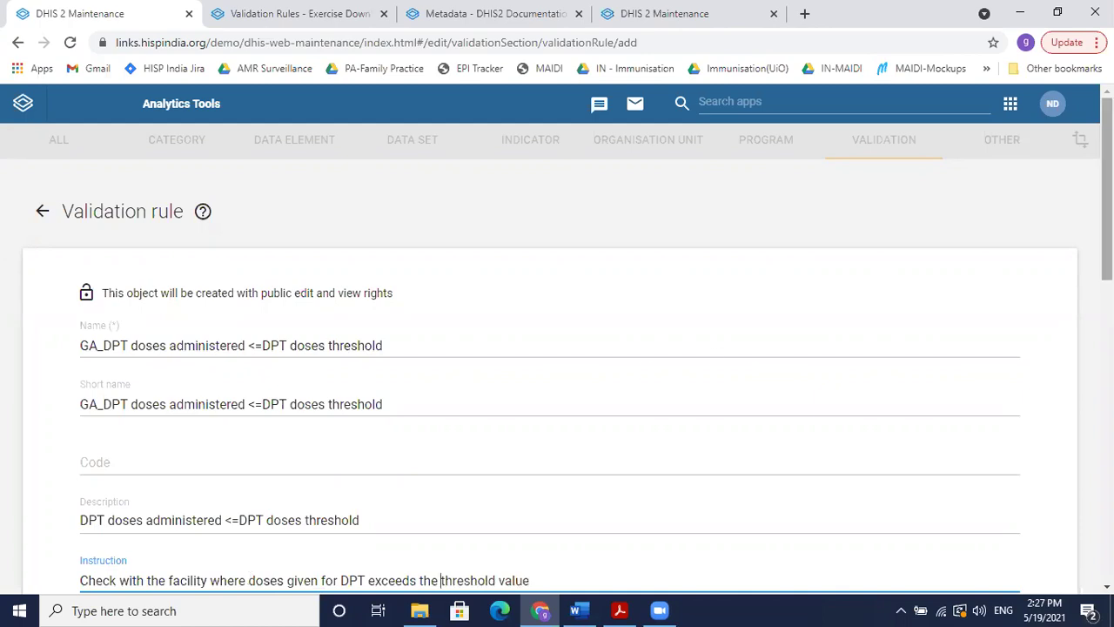
scroll(752, 353, down, 3)
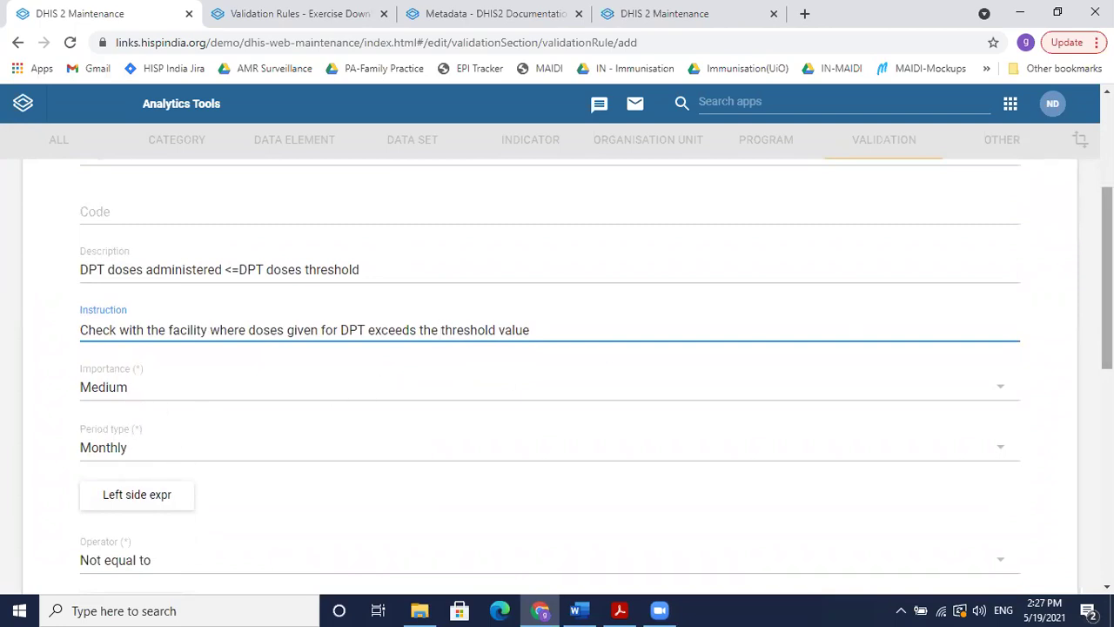
scroll(677, 324, down, 2)
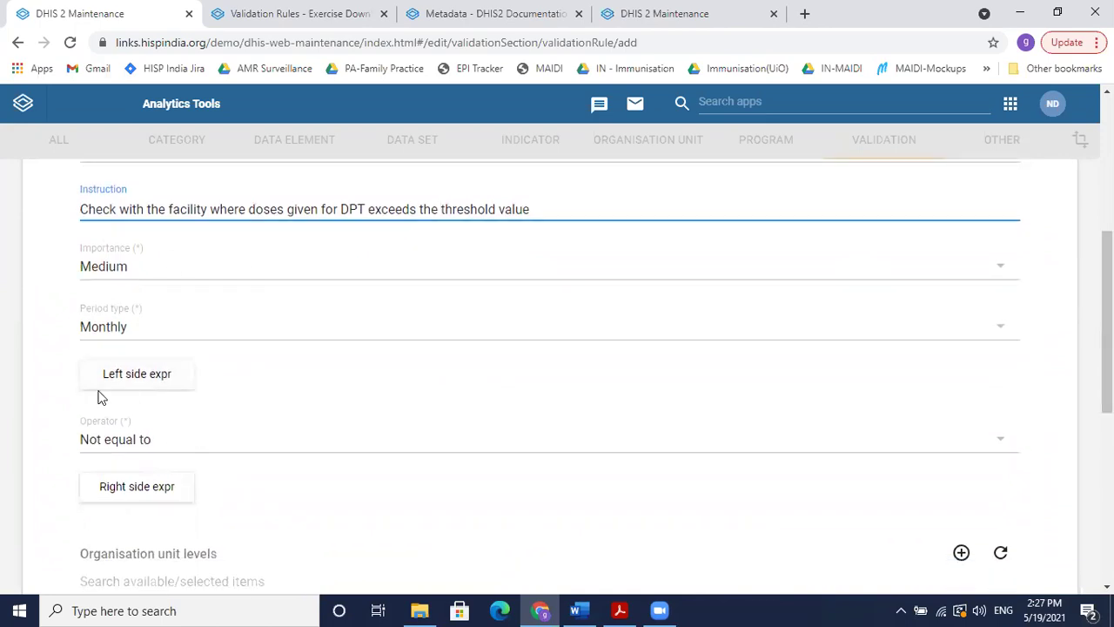
click(148, 388)
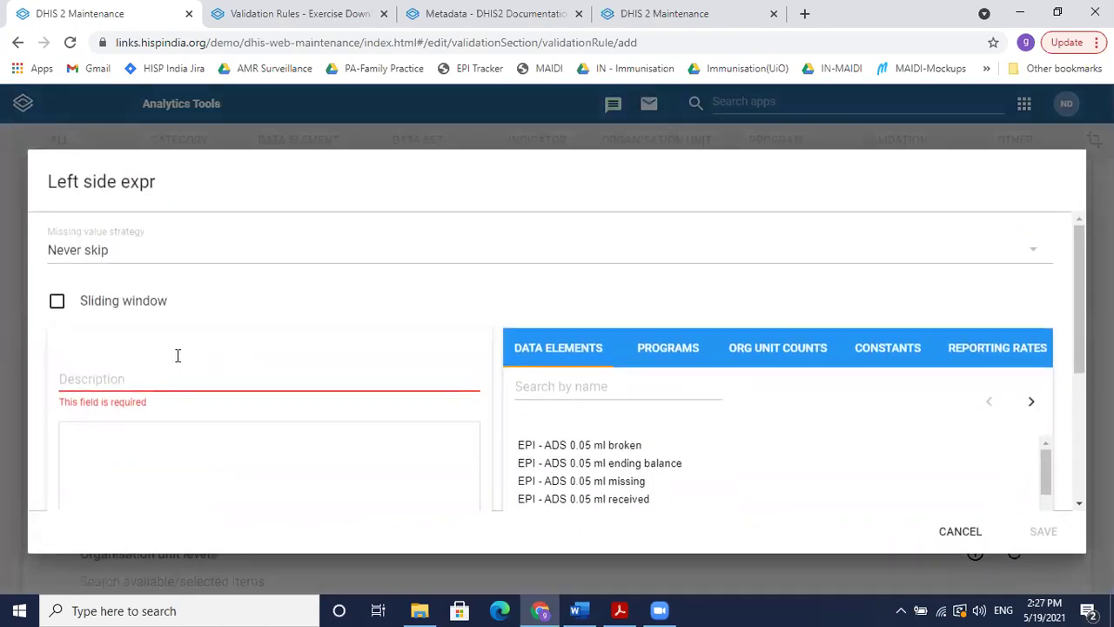
click(972, 537)
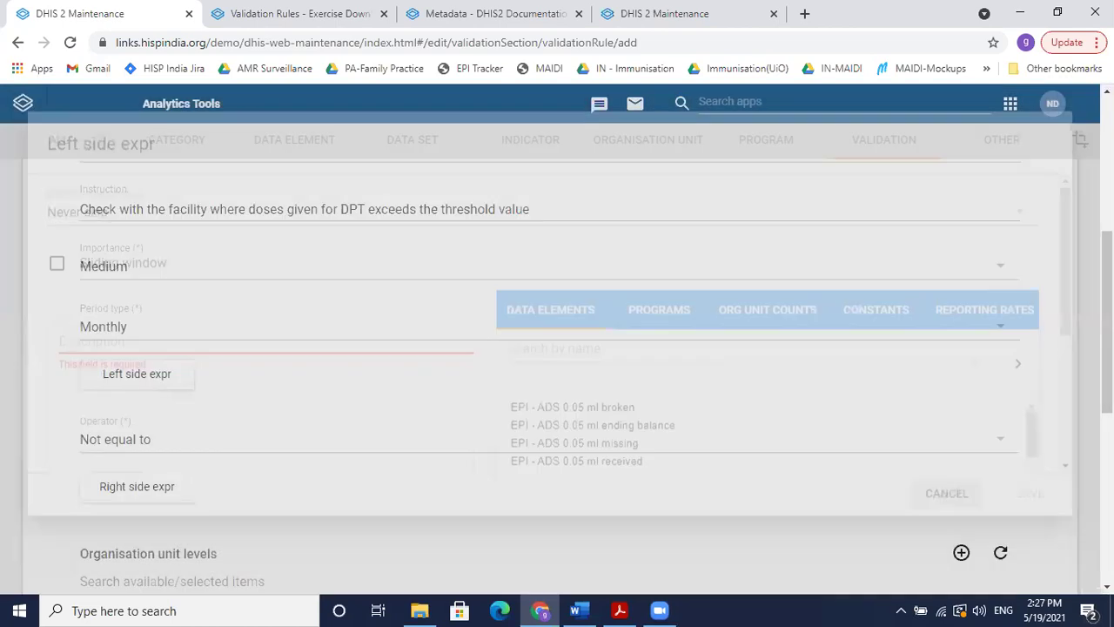
scroll(285, 280, up, 3)
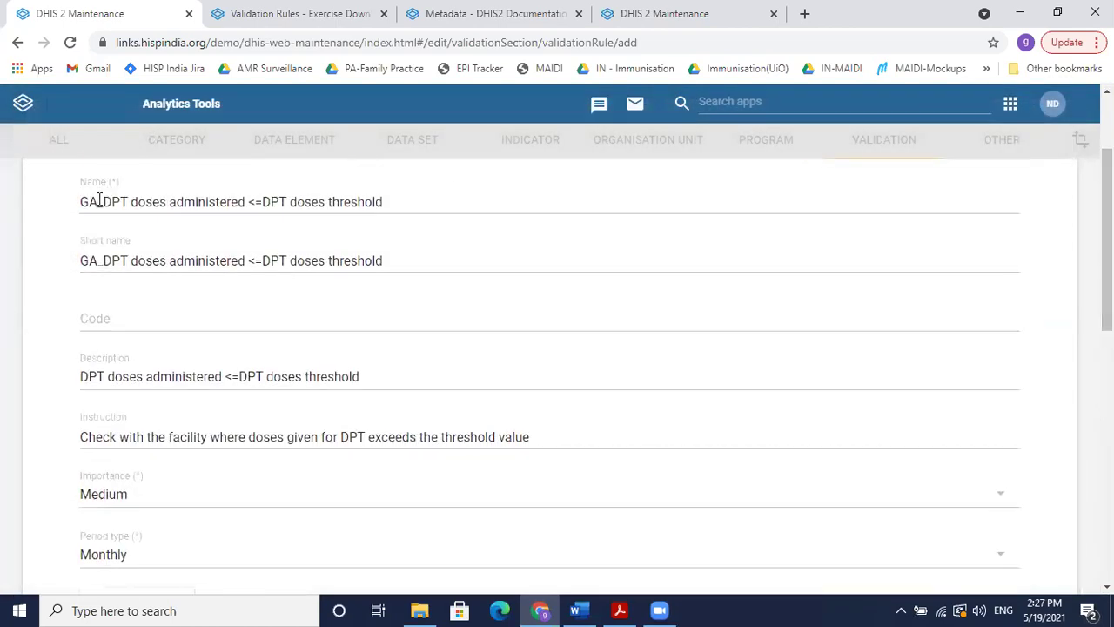
drag(111, 201, 244, 194)
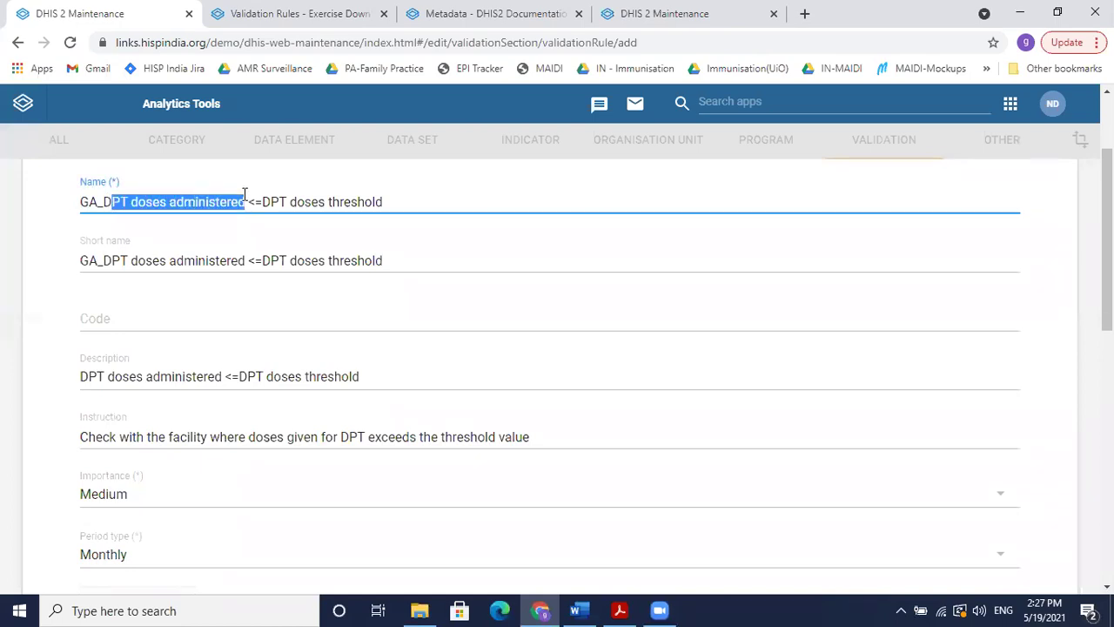
scroll(1106, 244, down, 1)
scroll(578, 374, down, 2)
scroll(1106, 348, up, 1)
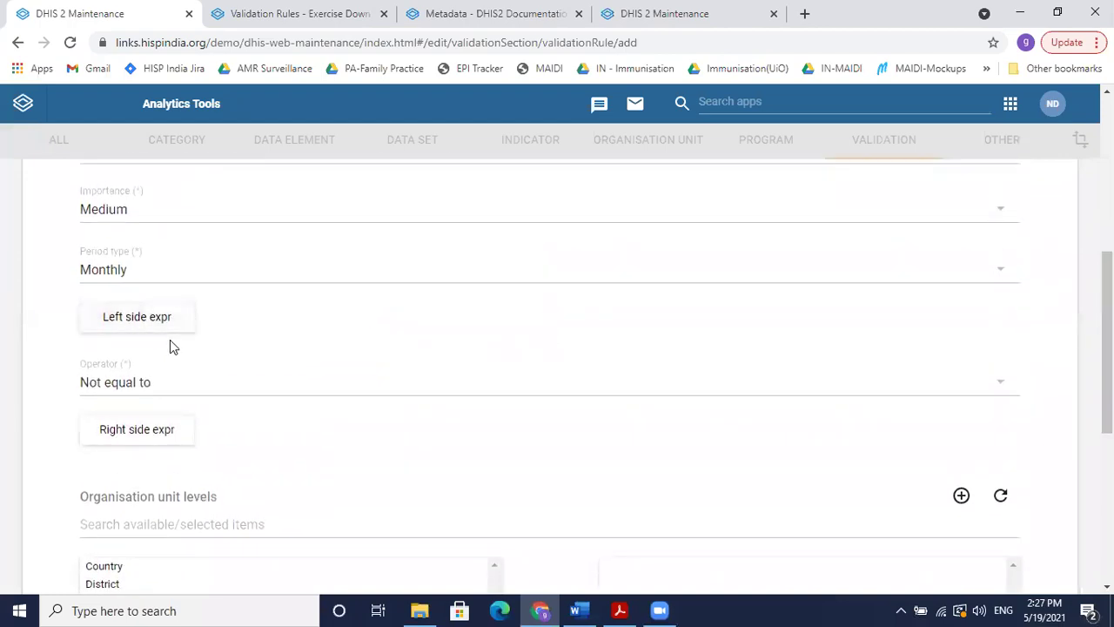
- Open the left side expression and describe it as "DPT doses given"
click(114, 322)
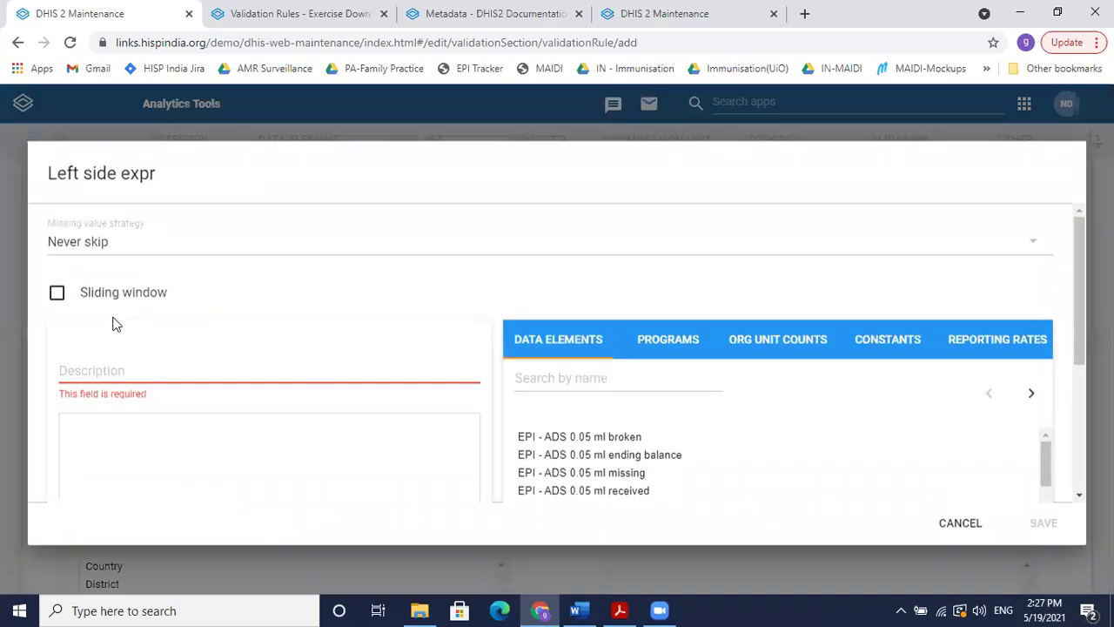
click(124, 382)
text(DPT doses given)
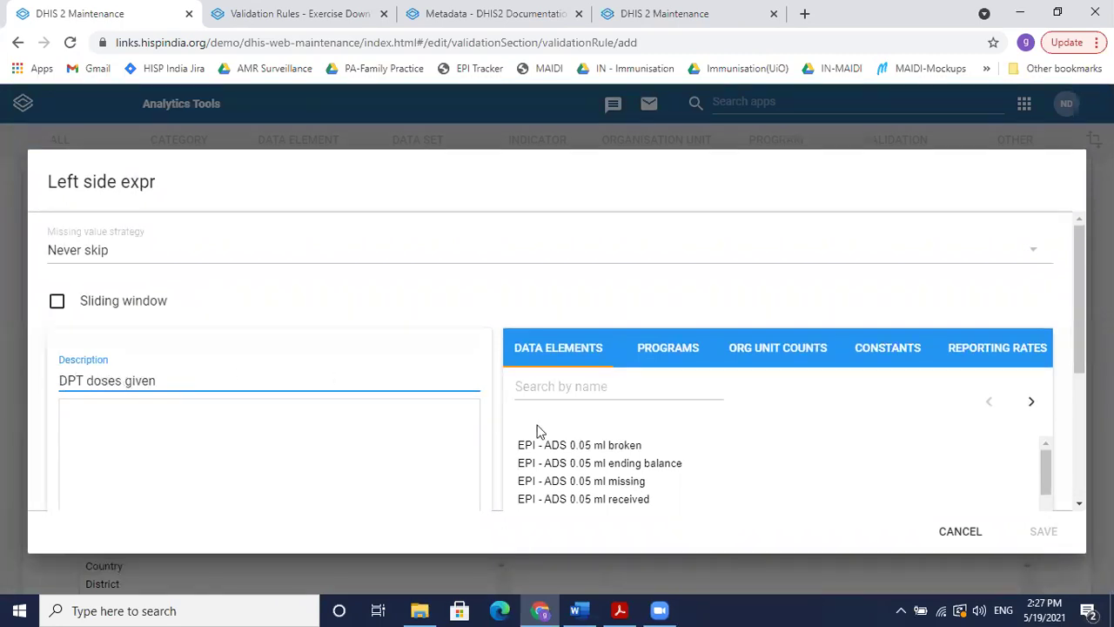
- Build the left side expression as the sum of EPI - DPT-HepB-HIB 1, 2 and 3 doses given, and save it
click(564, 392)
text(DPT)
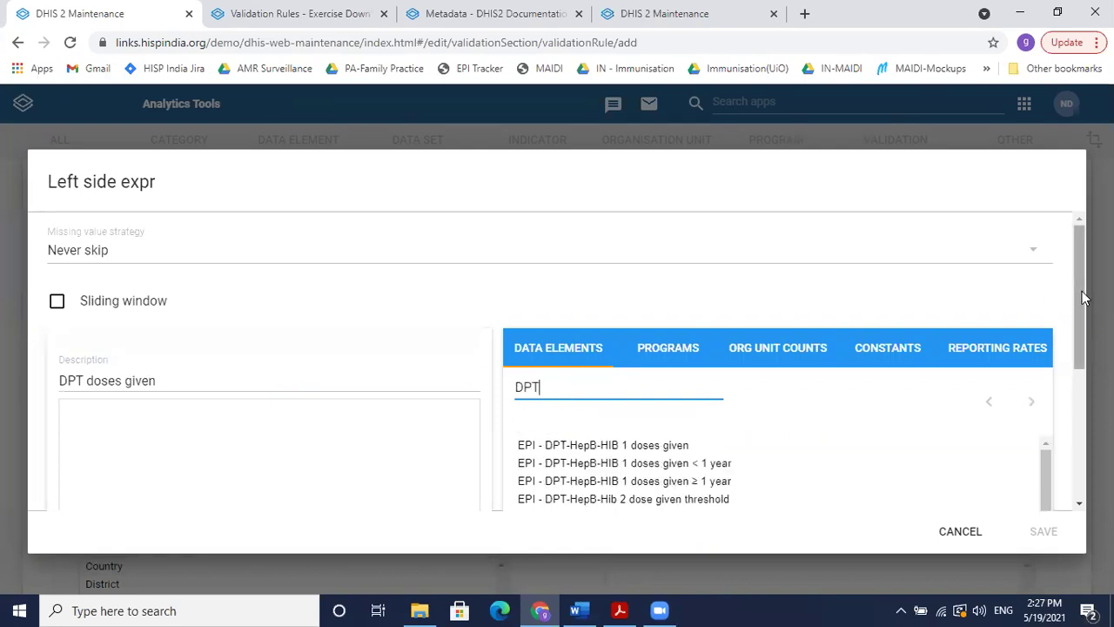
drag(1079, 296, 1079, 348)
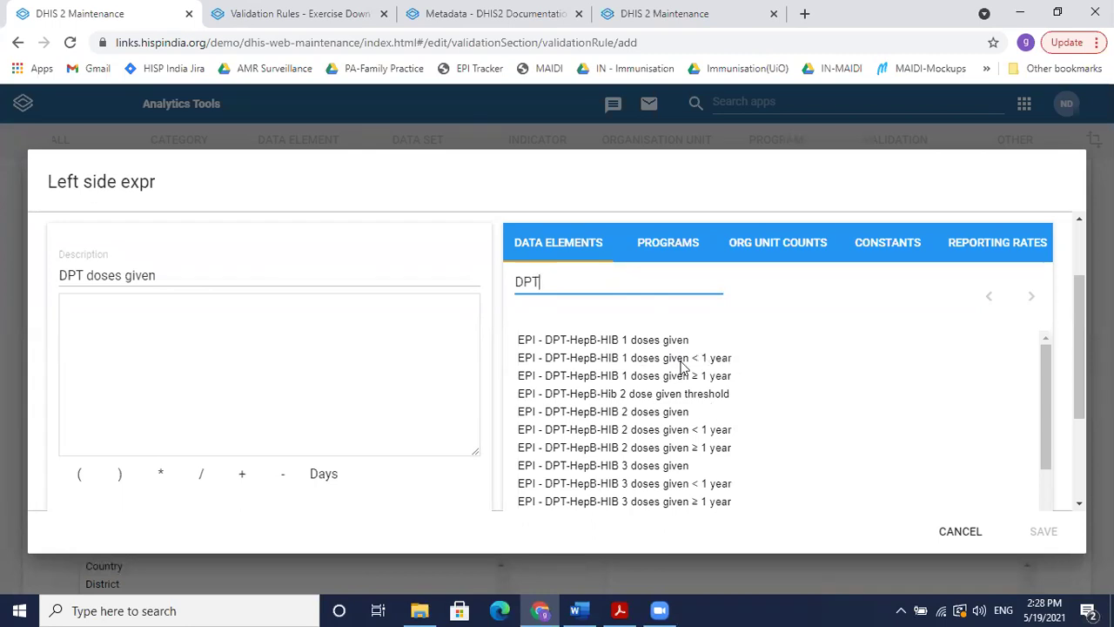
click(647, 343)
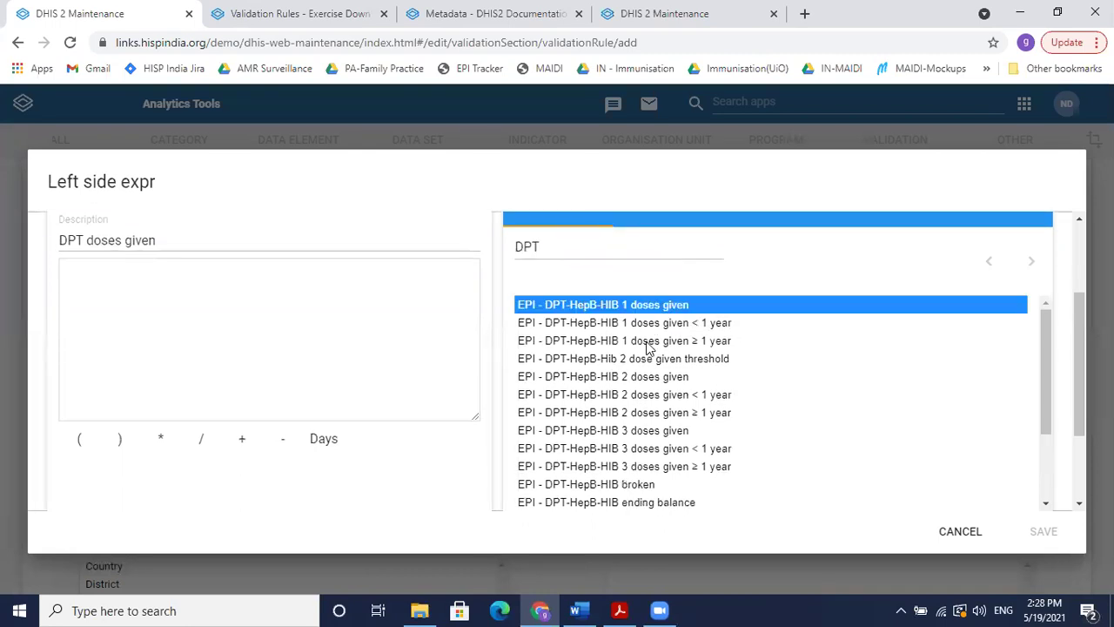
double_click(684, 307)
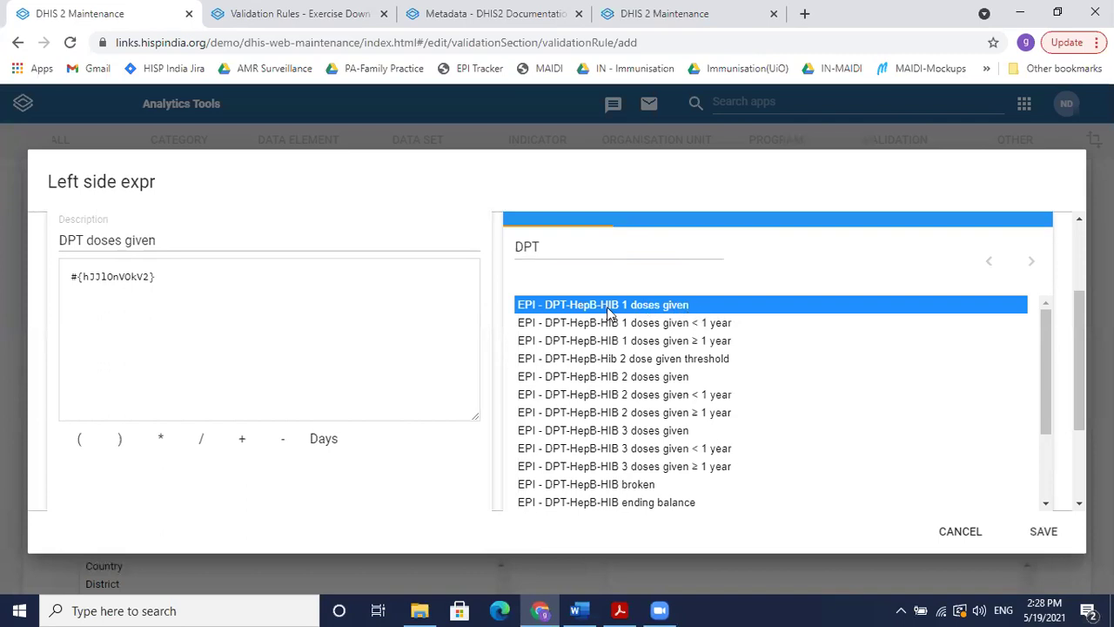
click(242, 438)
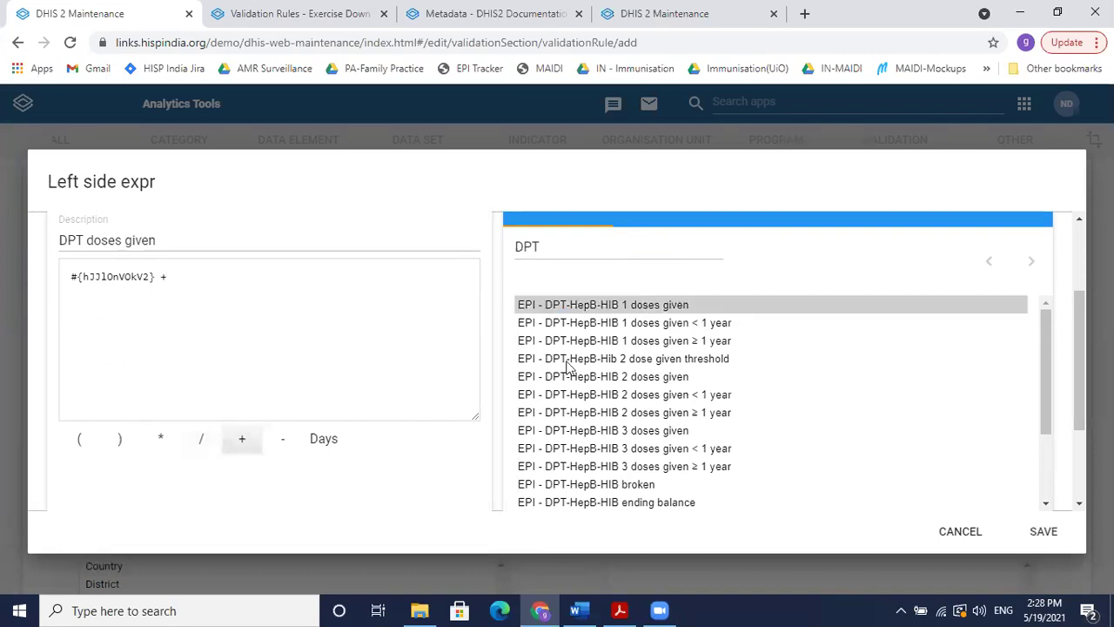
double_click(658, 383)
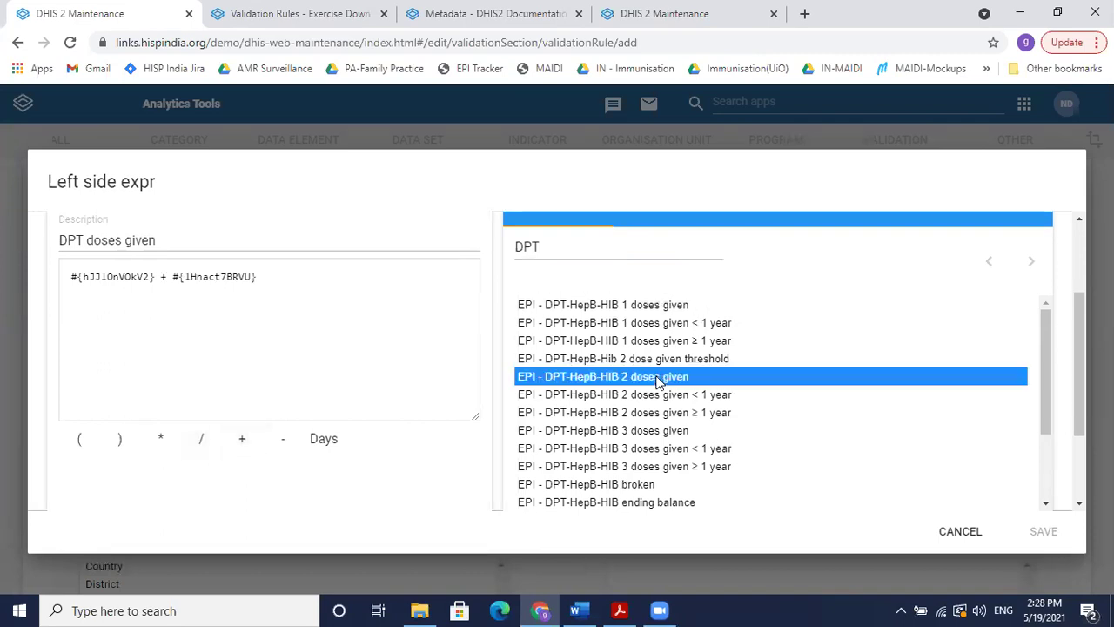
click(242, 440)
double_click(668, 430)
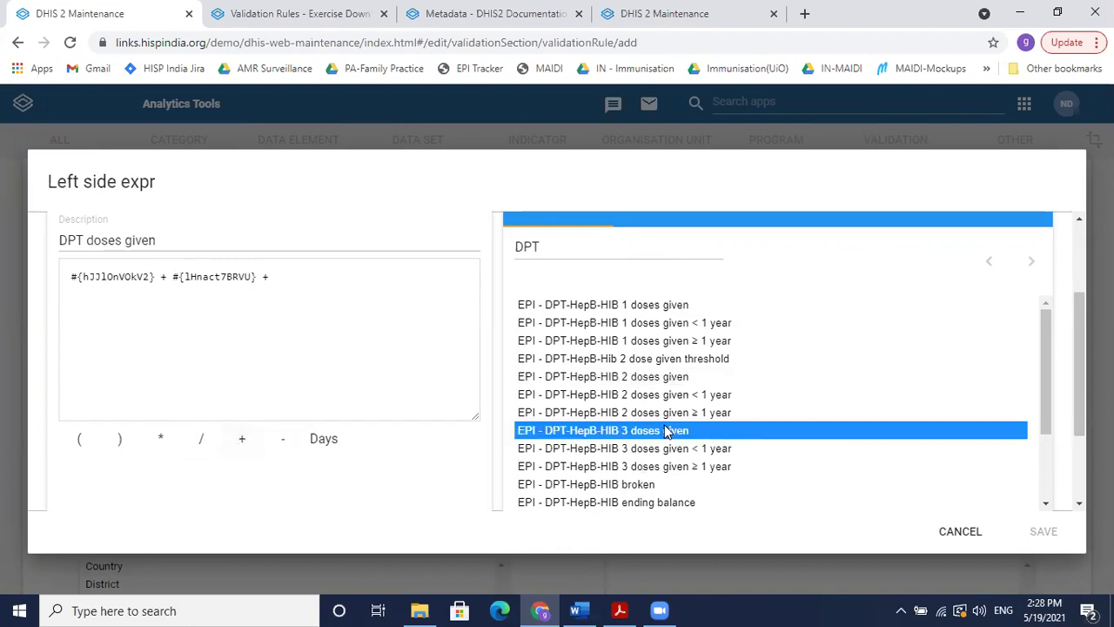
drag(1079, 350, 1074, 457)
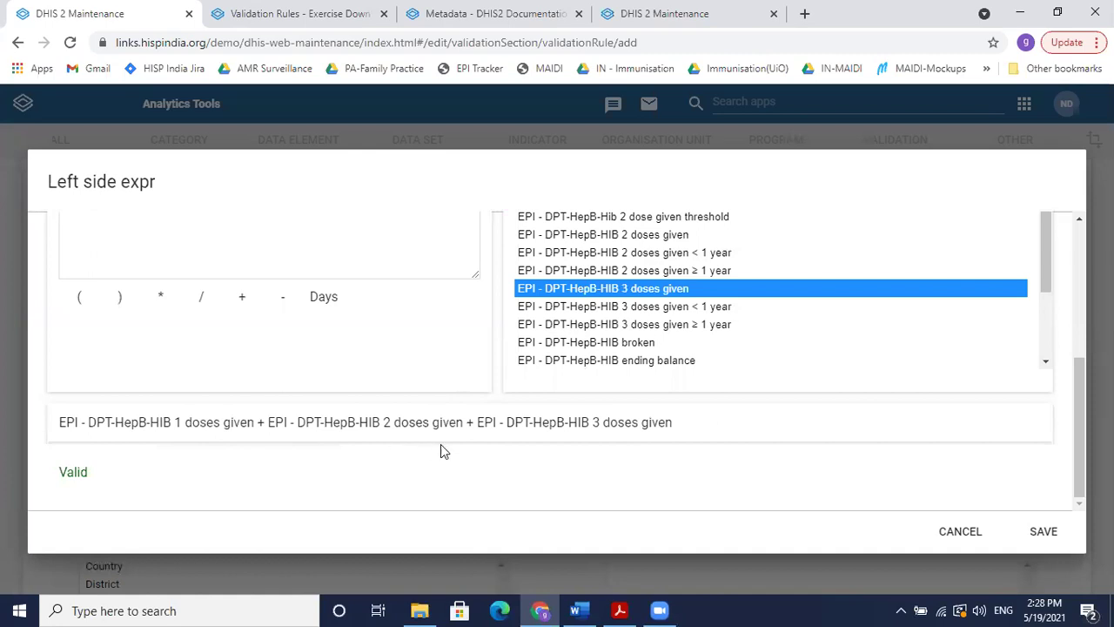
click(1044, 530)
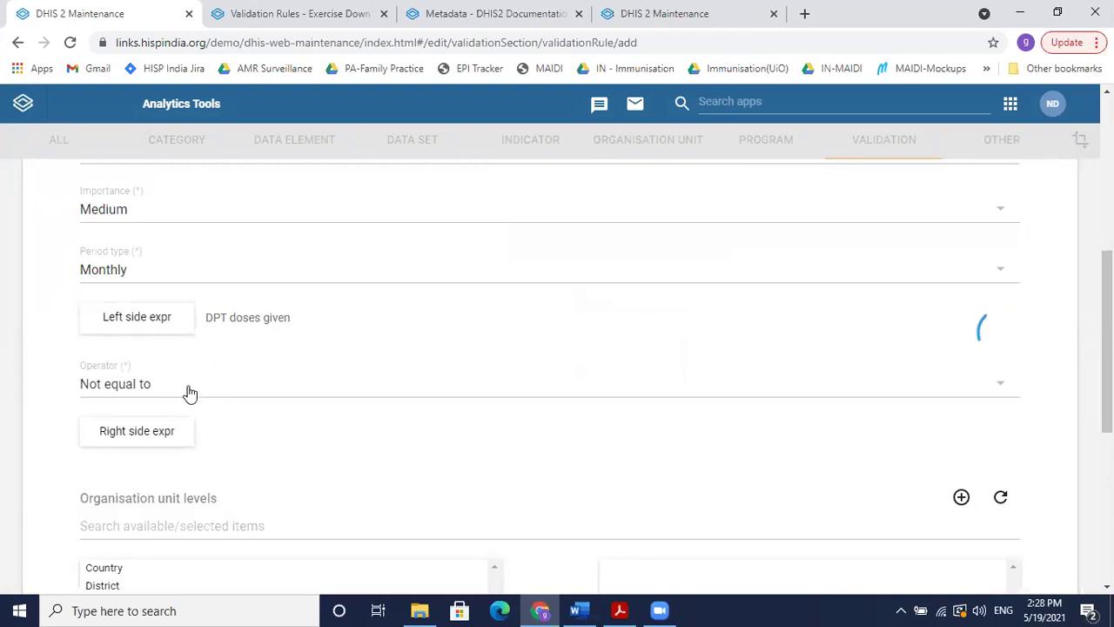
- Set the operator to Less than or equal to and describe the right side expression as "DPT doses threshold"
click(201, 391)
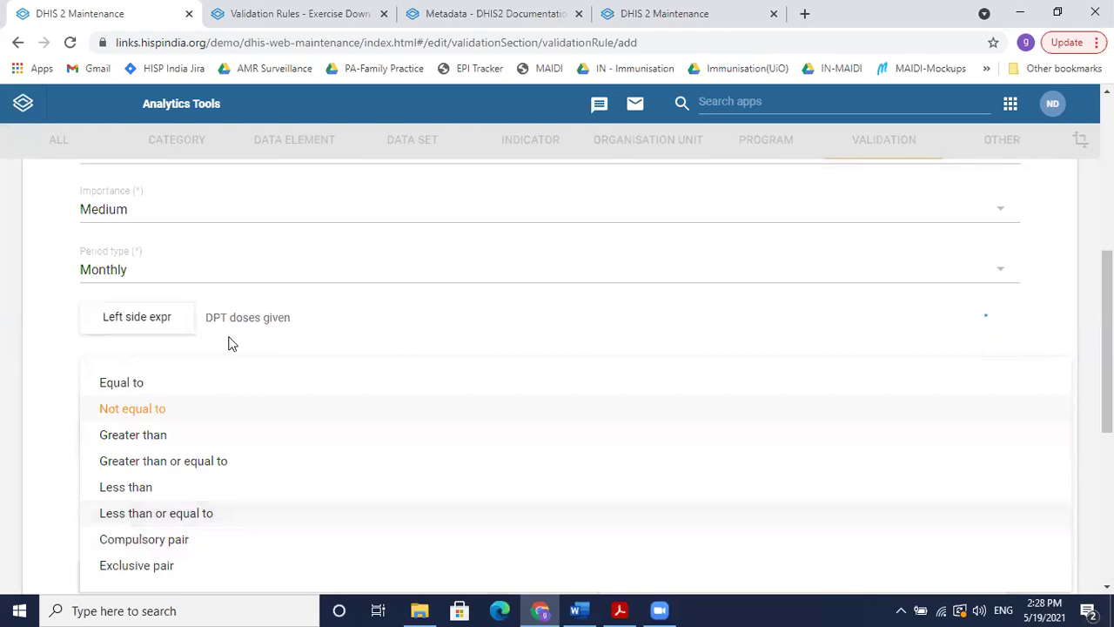
click(235, 522)
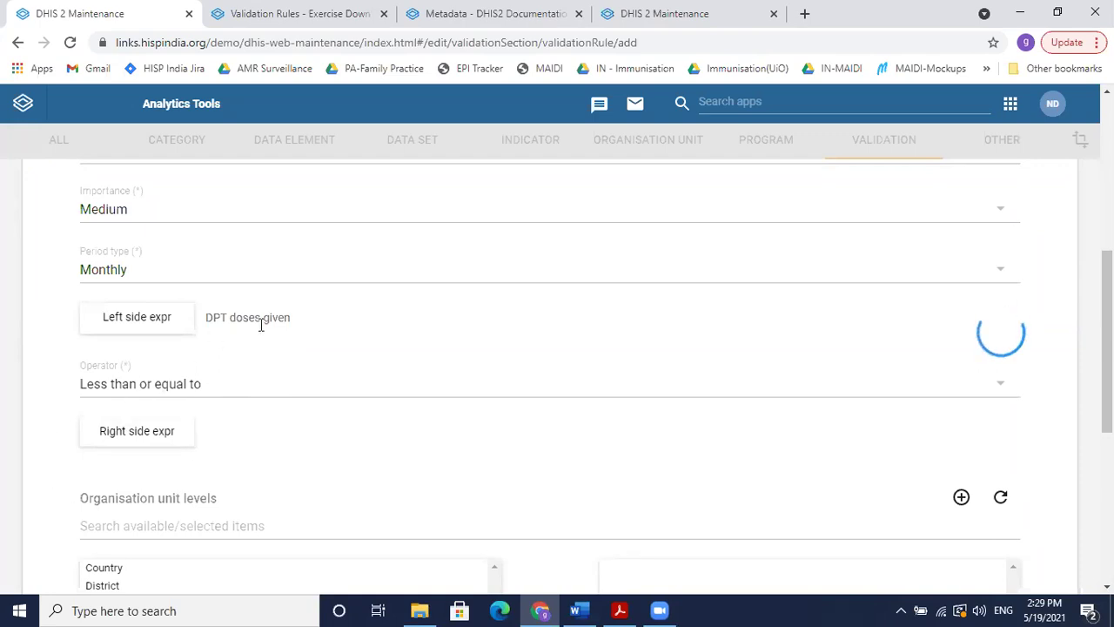
click(161, 438)
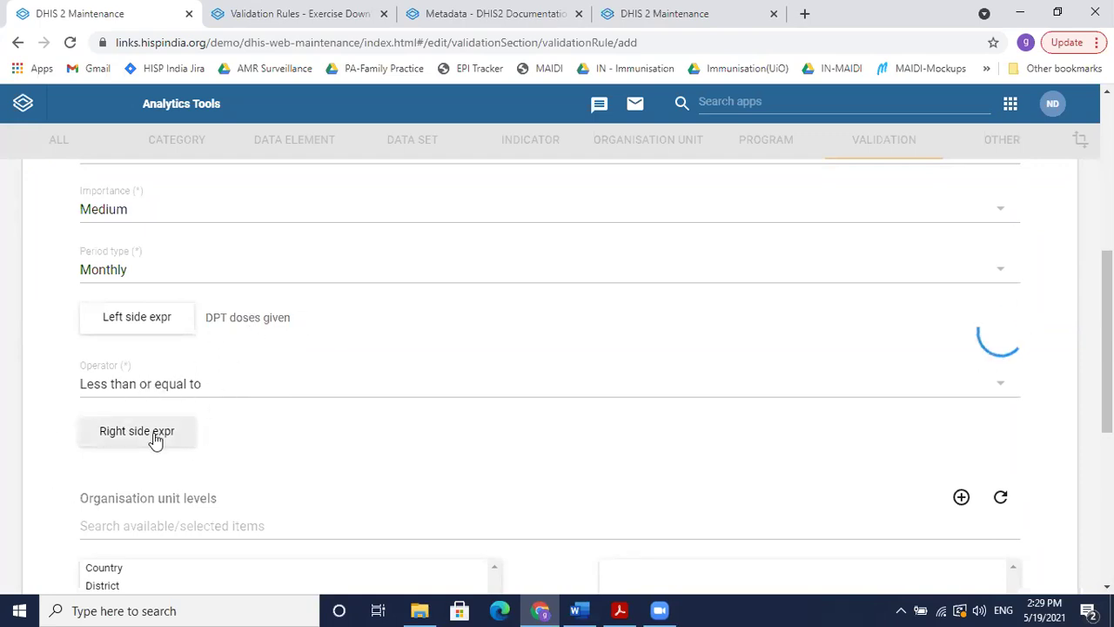
click(228, 371)
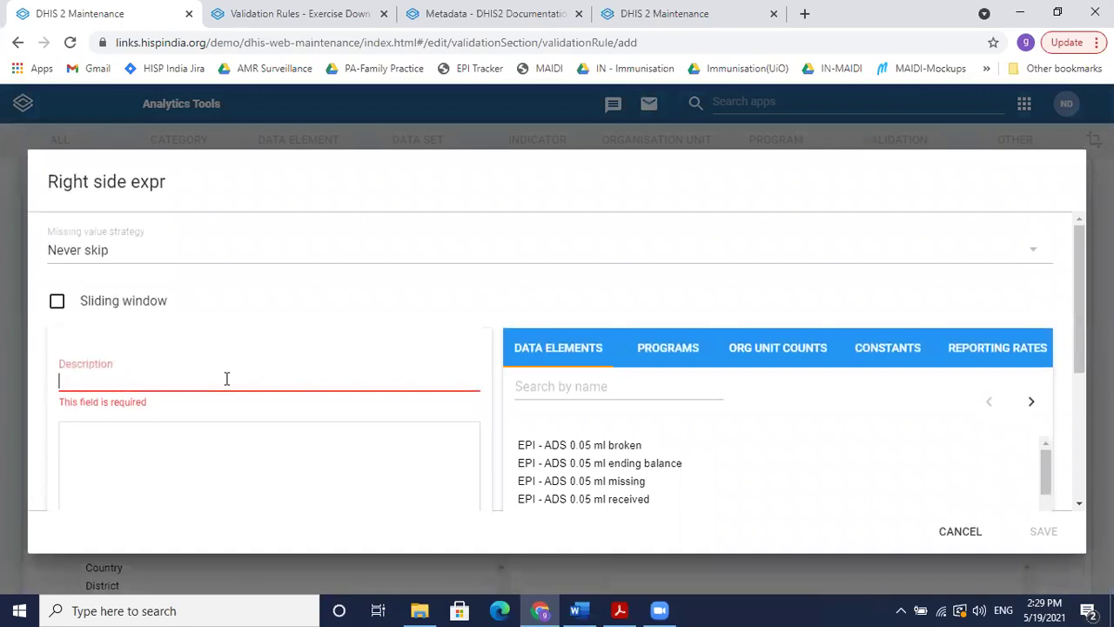
text(DPT)
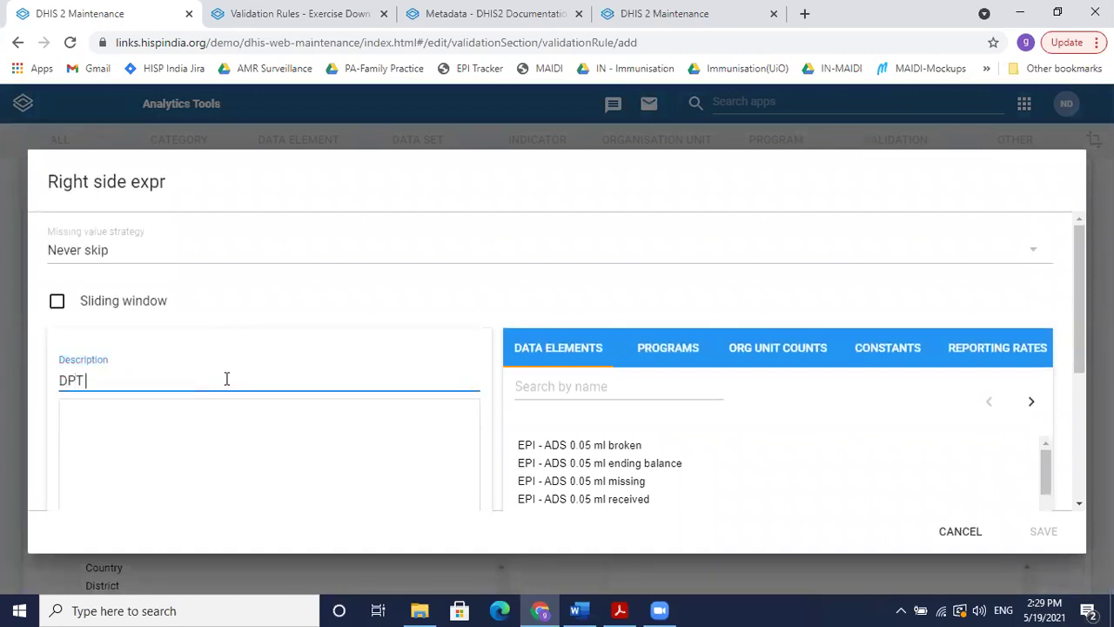
text( doses thre)
key(BackSpace)
text(re)
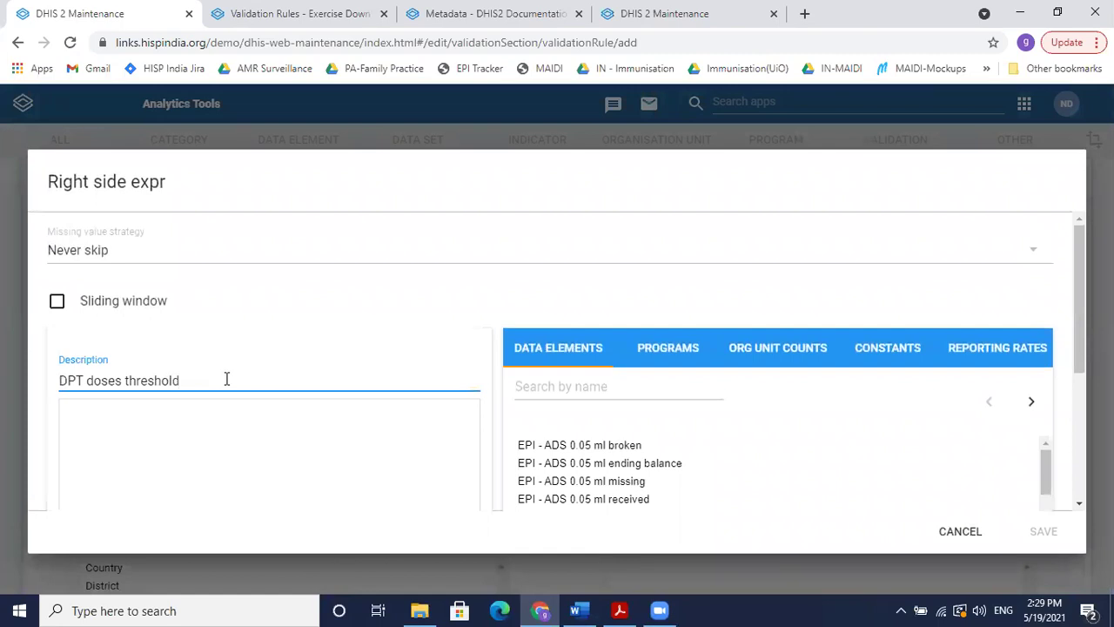
- Search the data elements for DPT and insert EPI - DPT-HepB-Hib 2 dose given threshold into the right side expression
click(603, 394)
text(DPT)
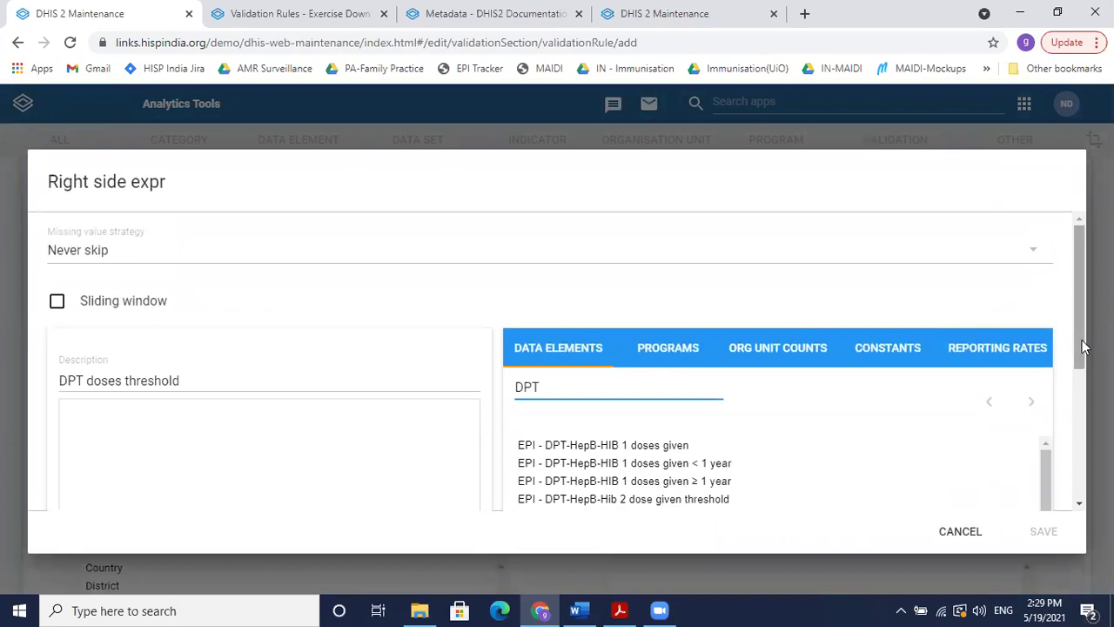
drag(1083, 356, 1076, 413)
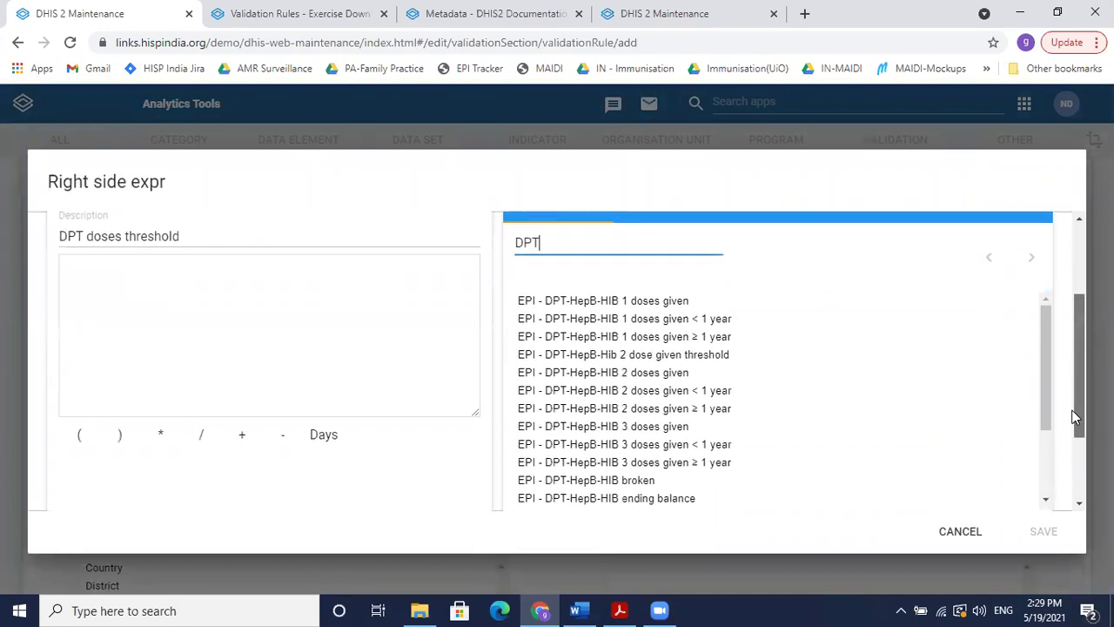
drag(1044, 371, 1044, 373)
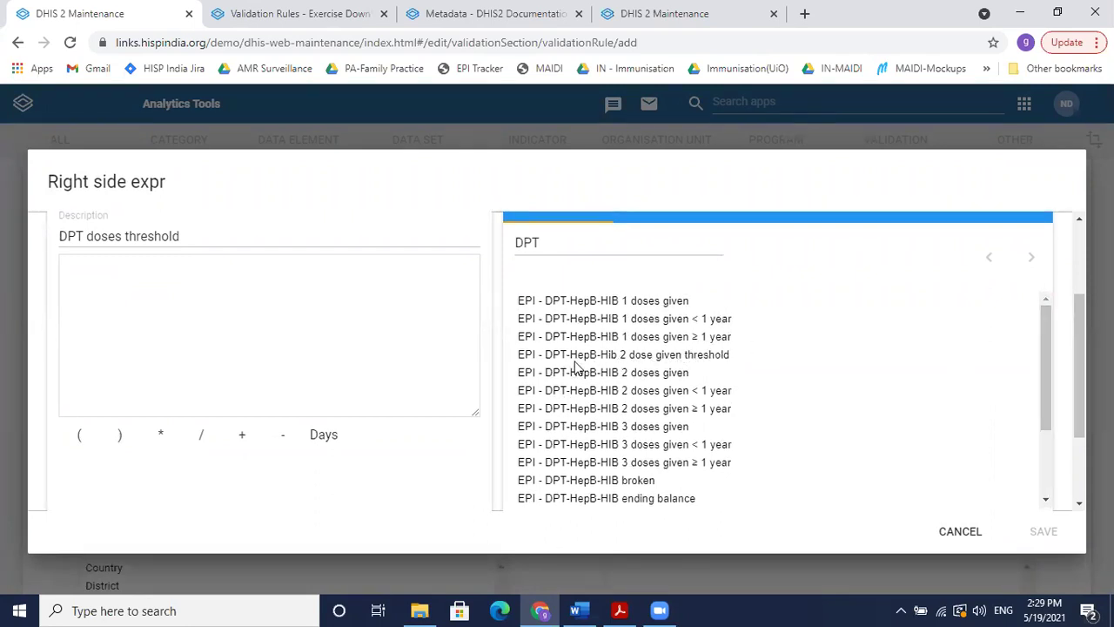
double_click(694, 356)
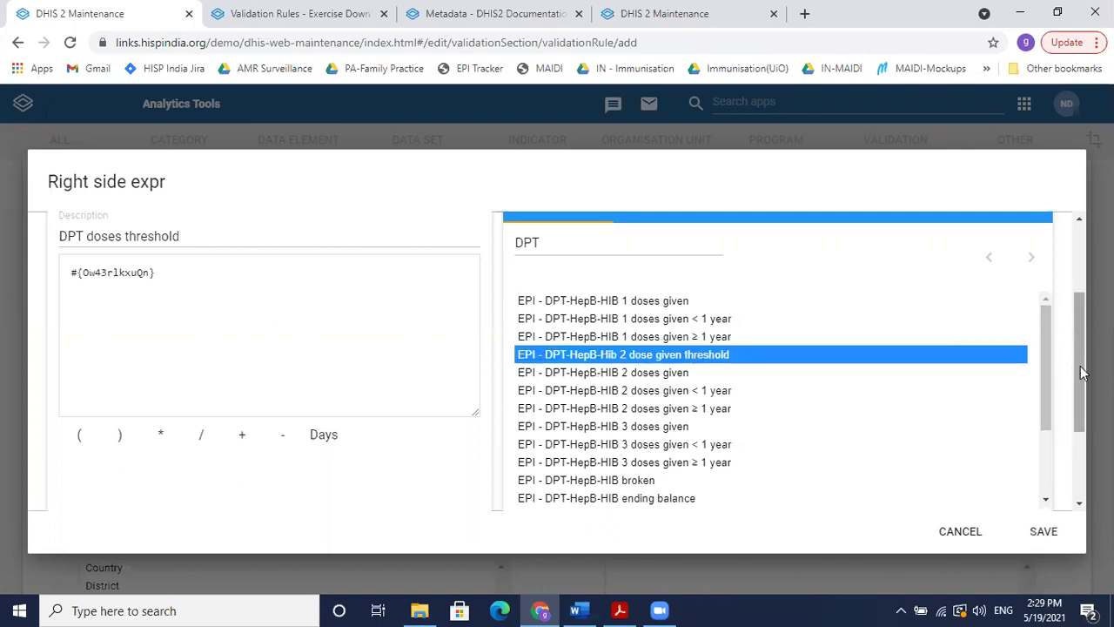
scroll(1080, 373, down, 2)
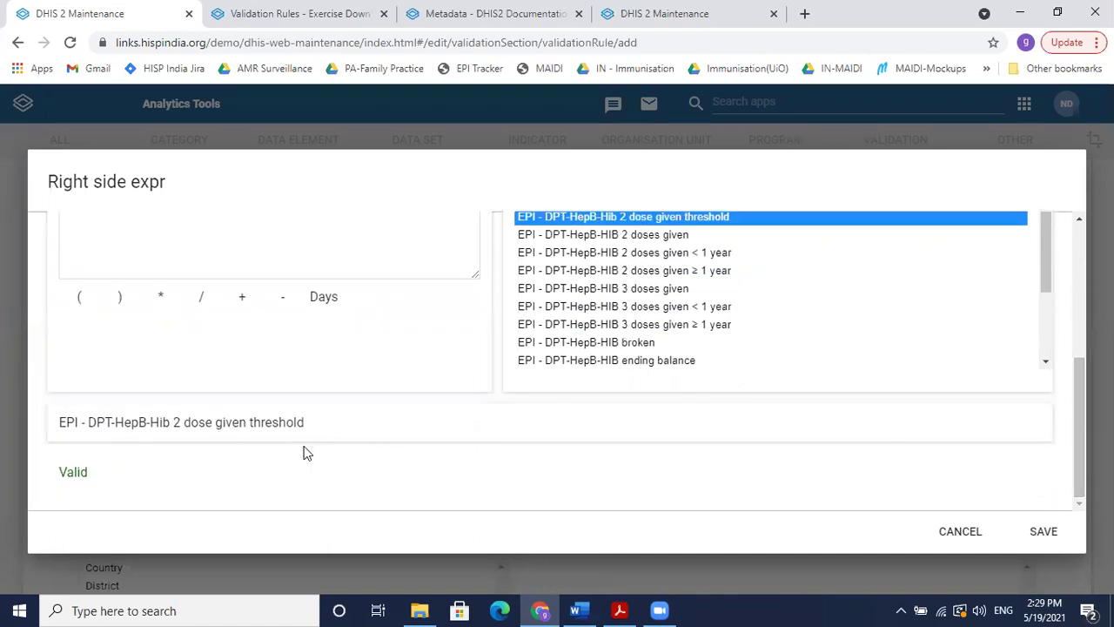
- Save the right side expression and save the new validation rule without assigning organisation unit levels
click(1044, 533)
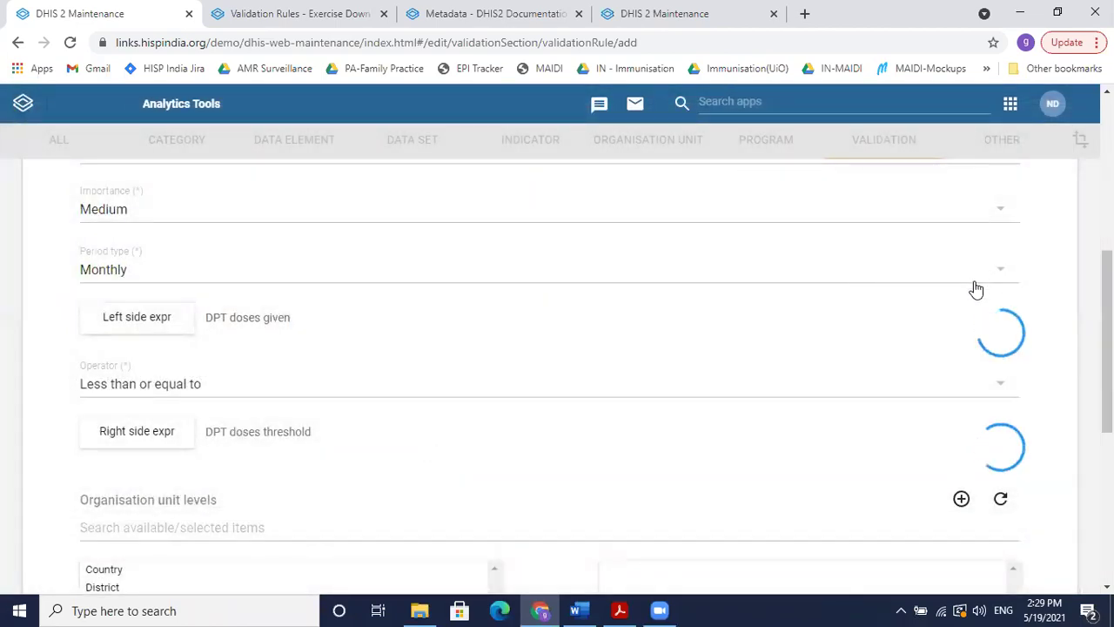
scroll(1107, 348, down, 2)
scroll(557, 365, down, 3)
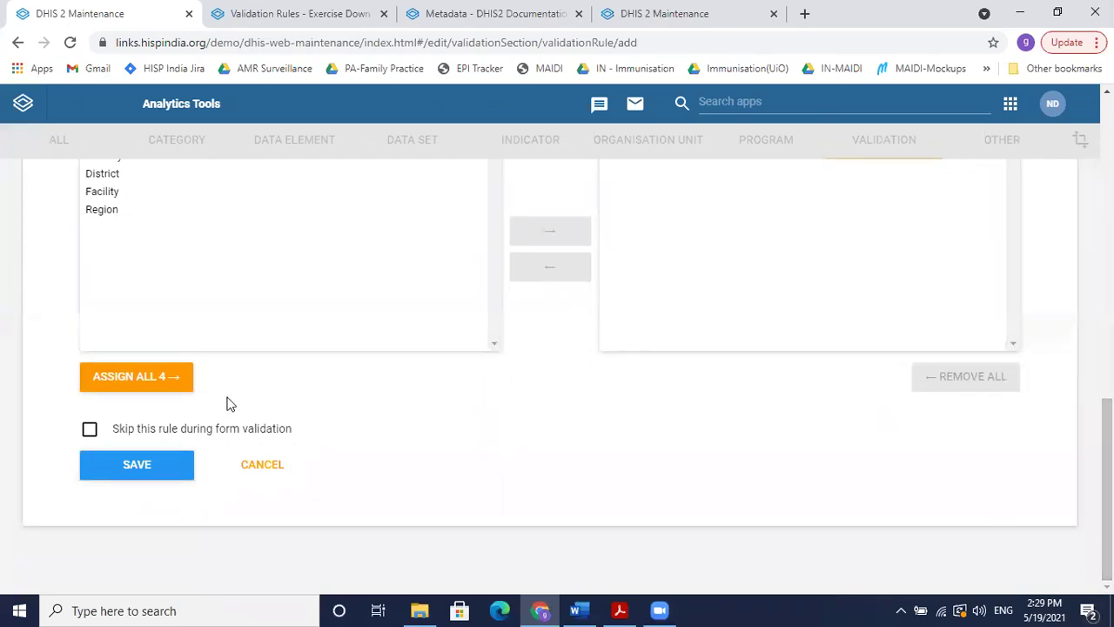
click(129, 464)
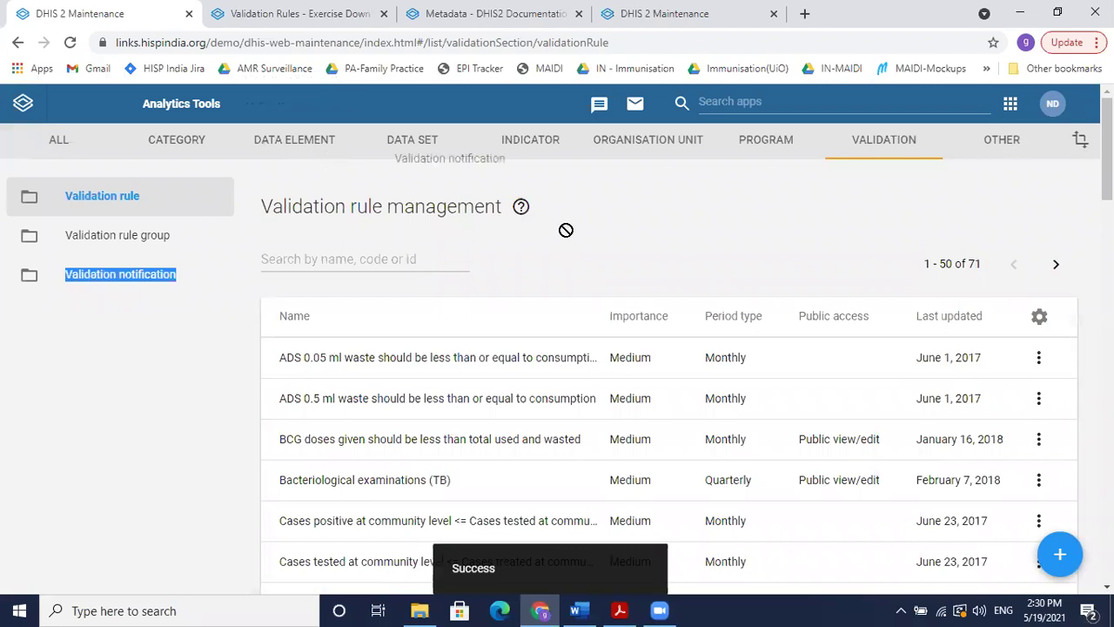
click(601, 249)
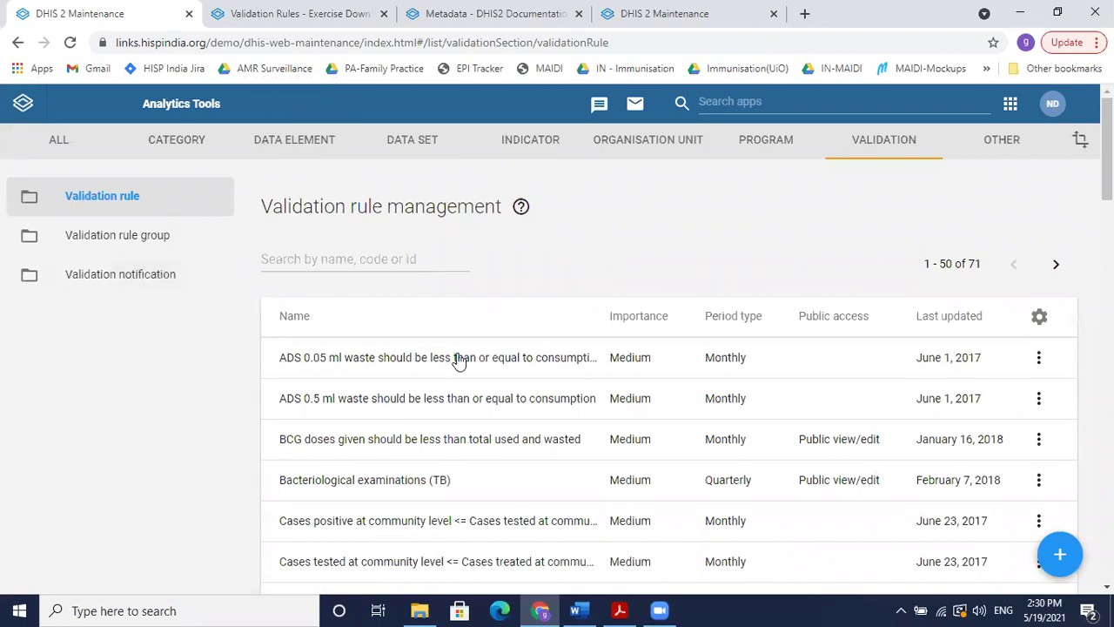
- Start a new validation rule group and name it "GA_Immunisation validations"
click(144, 251)
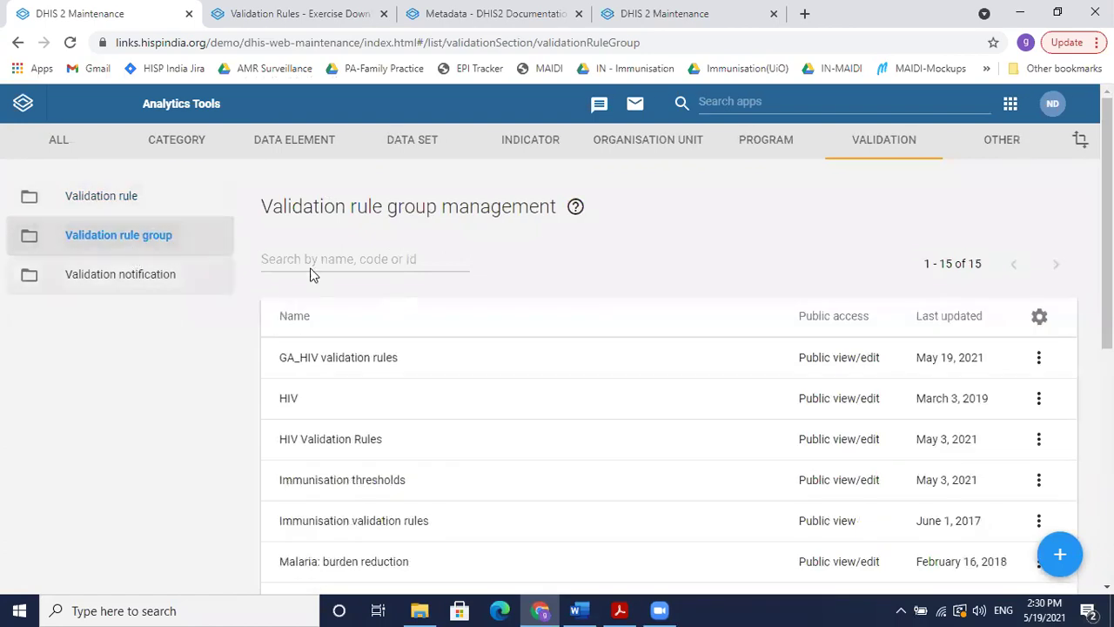
click(1060, 555)
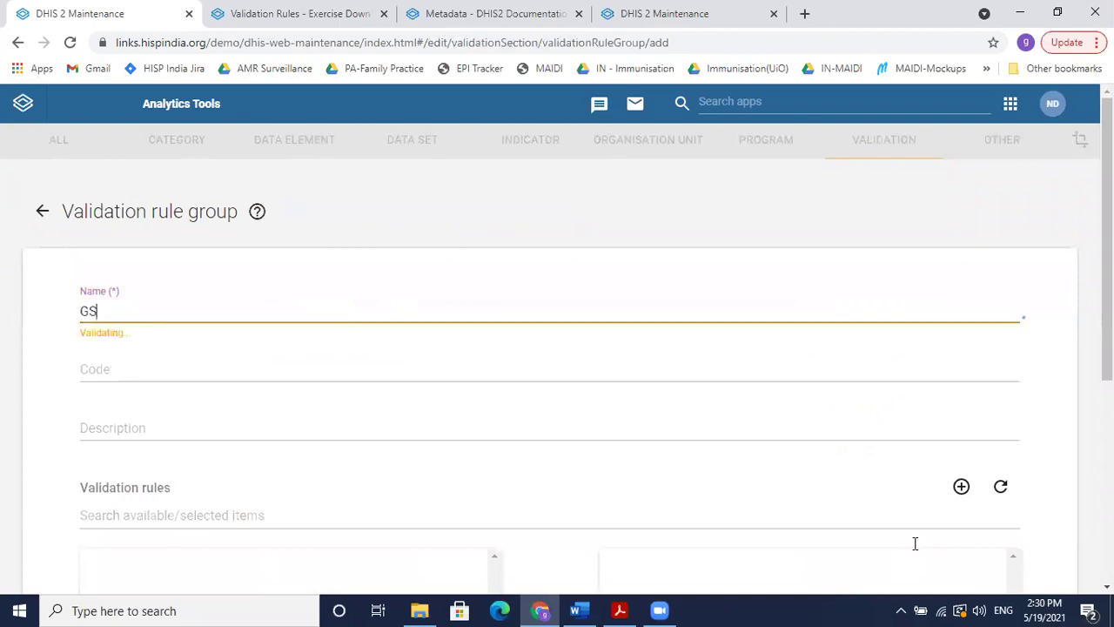
text(A_I)
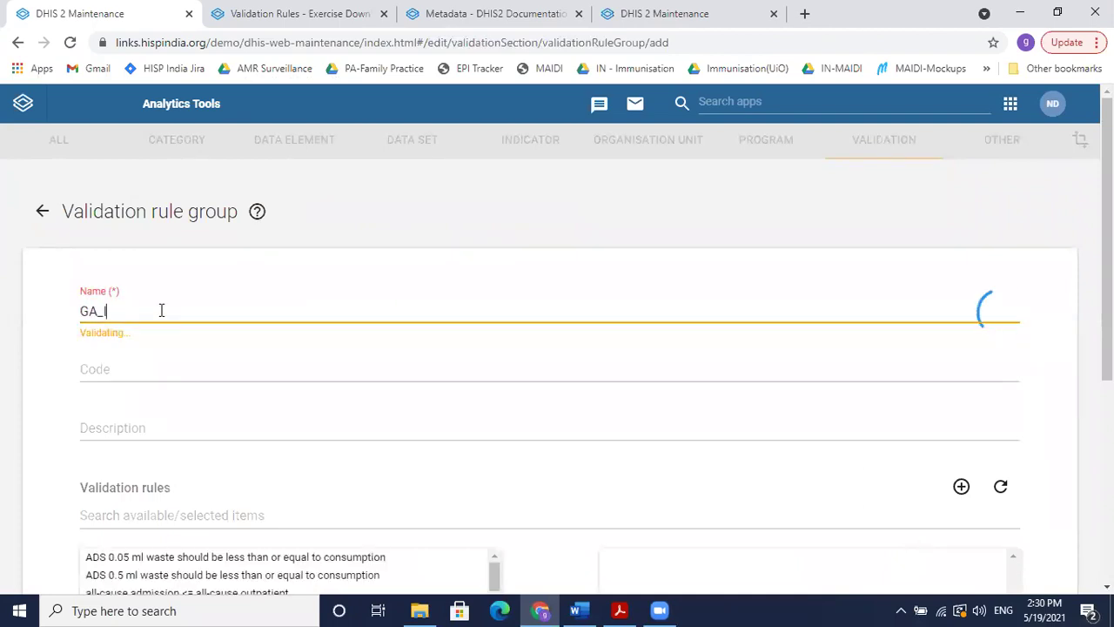
text(mmunisation)
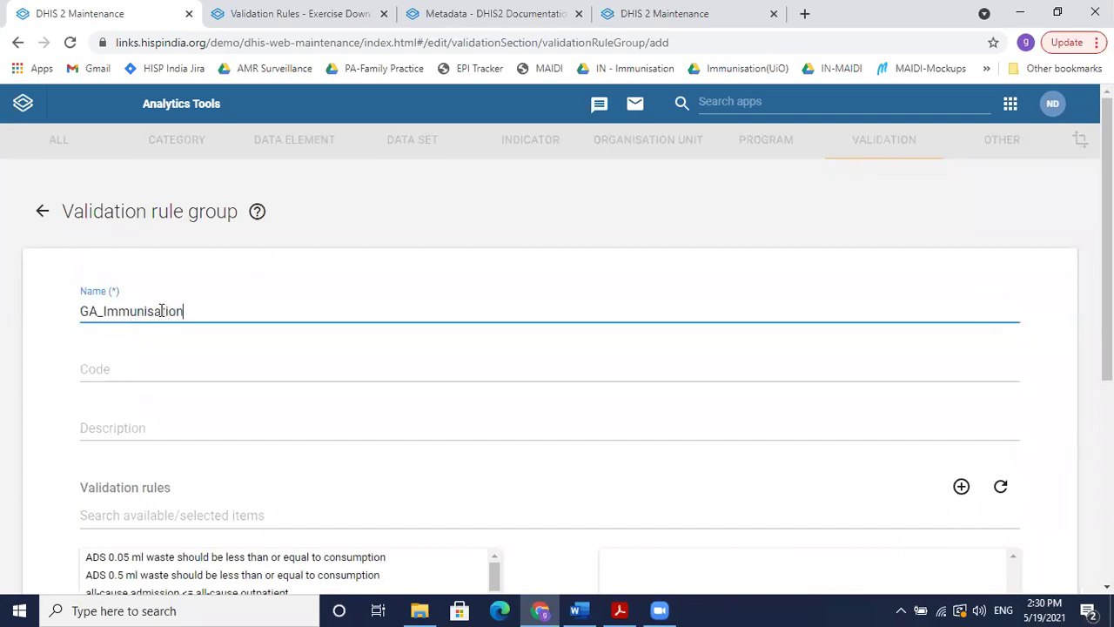
text( Validations)
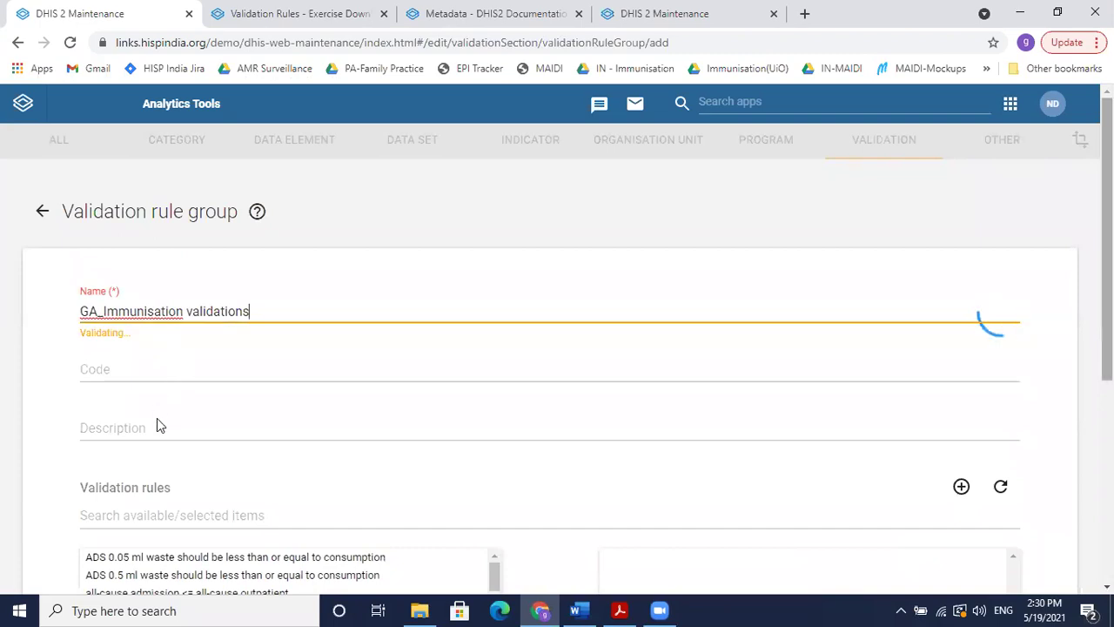
- Filter the validation rules by "GA_", assign the GA_DPT doses administered <=DPT doses threshold rule to the group, and save the group
key(Tab)
key(Tab)
key(Tab)
text(G)
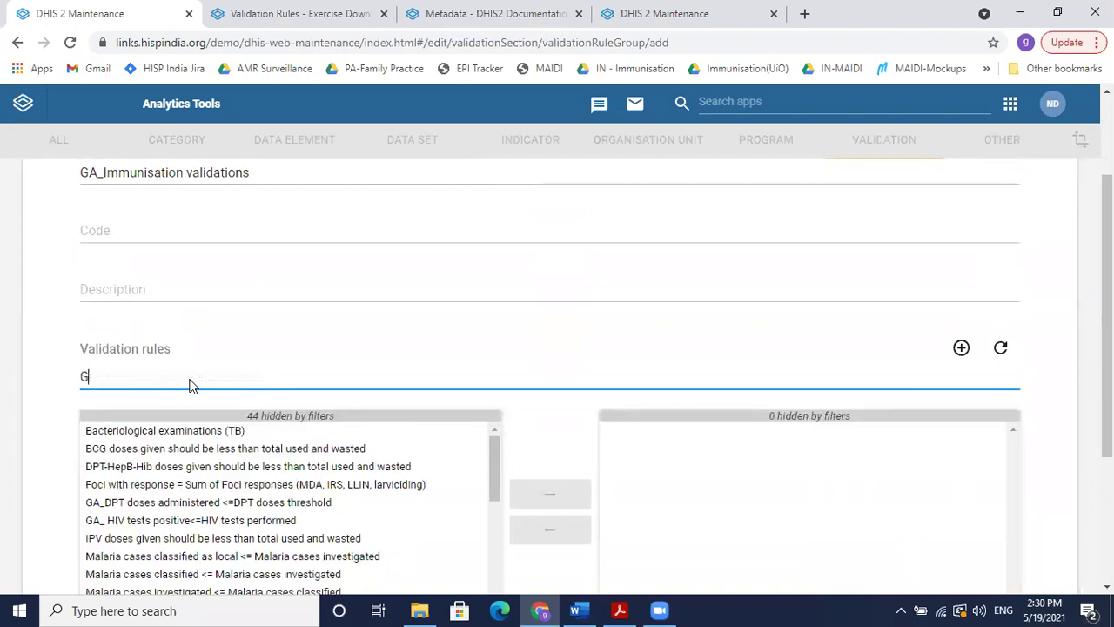
text(A_)
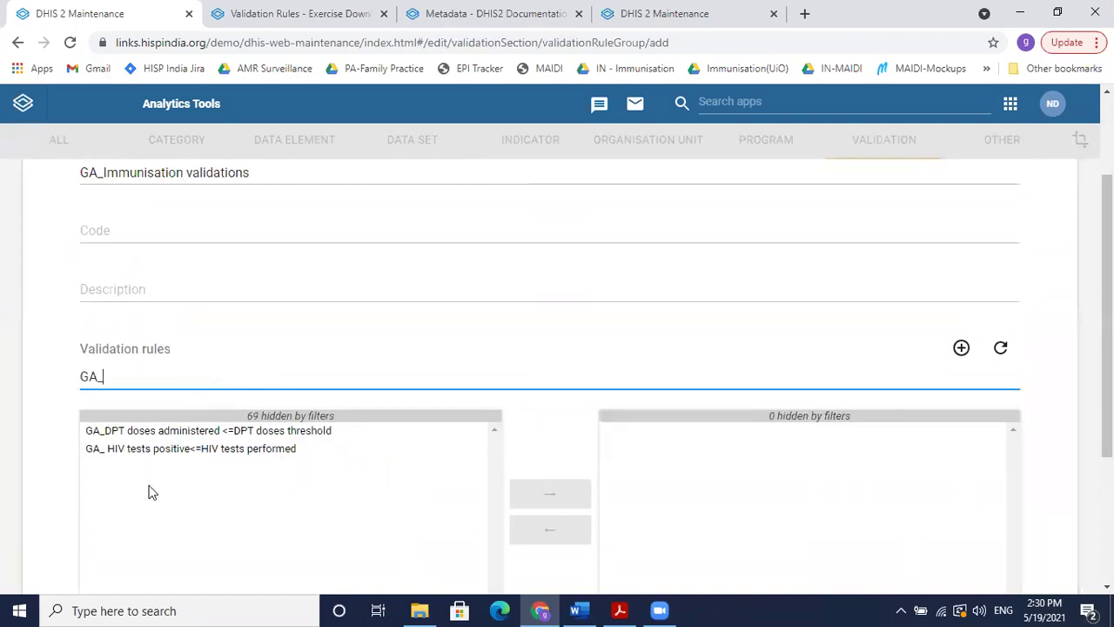
click(209, 430)
click(550, 475)
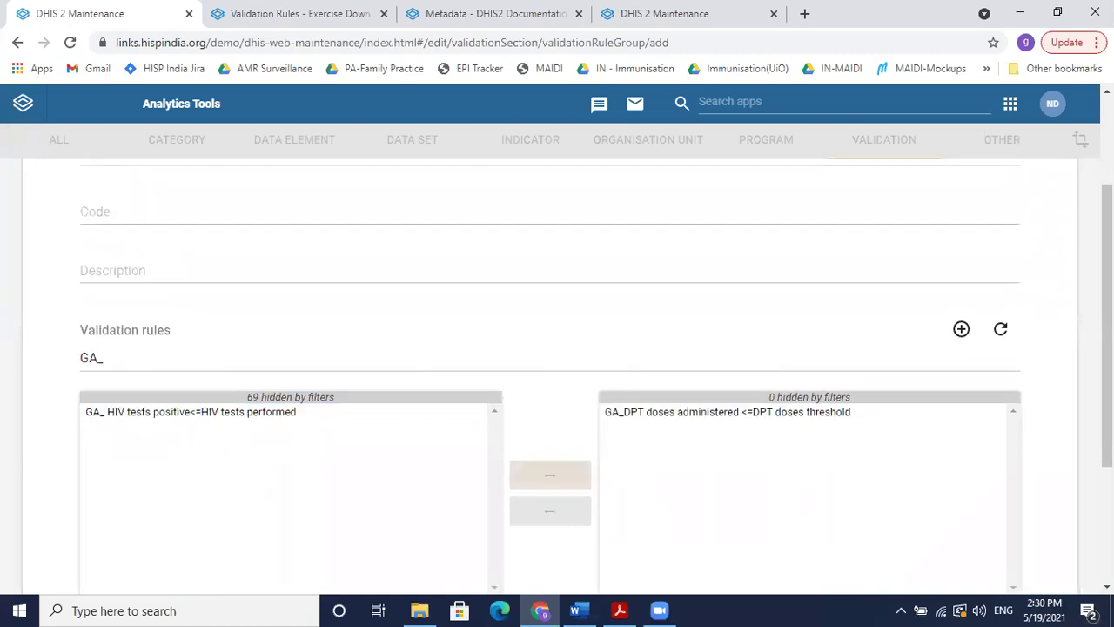
scroll(249, 467, down, 3)
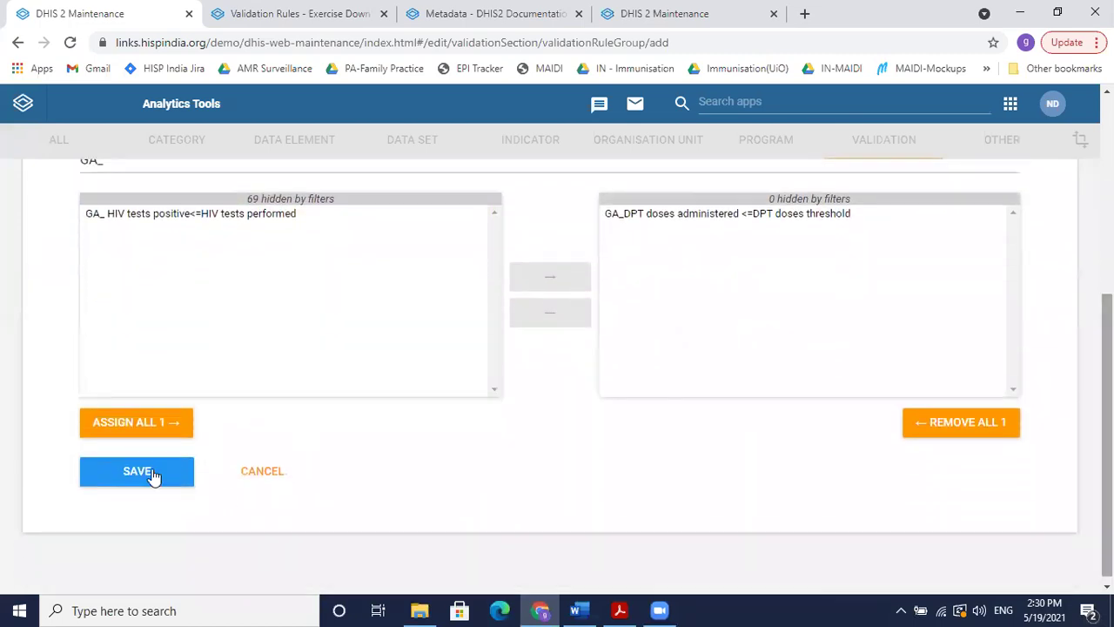
click(154, 473)
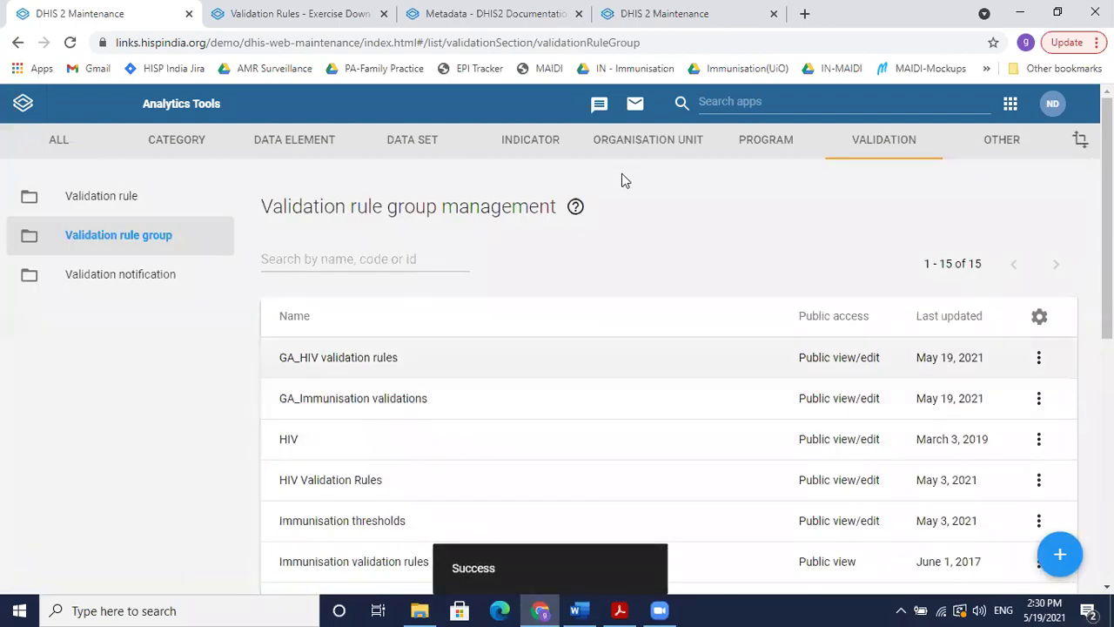
- Search the apps for "data", switch to the Data Quality app and open its Validation Rule Analysis
click(776, 98)
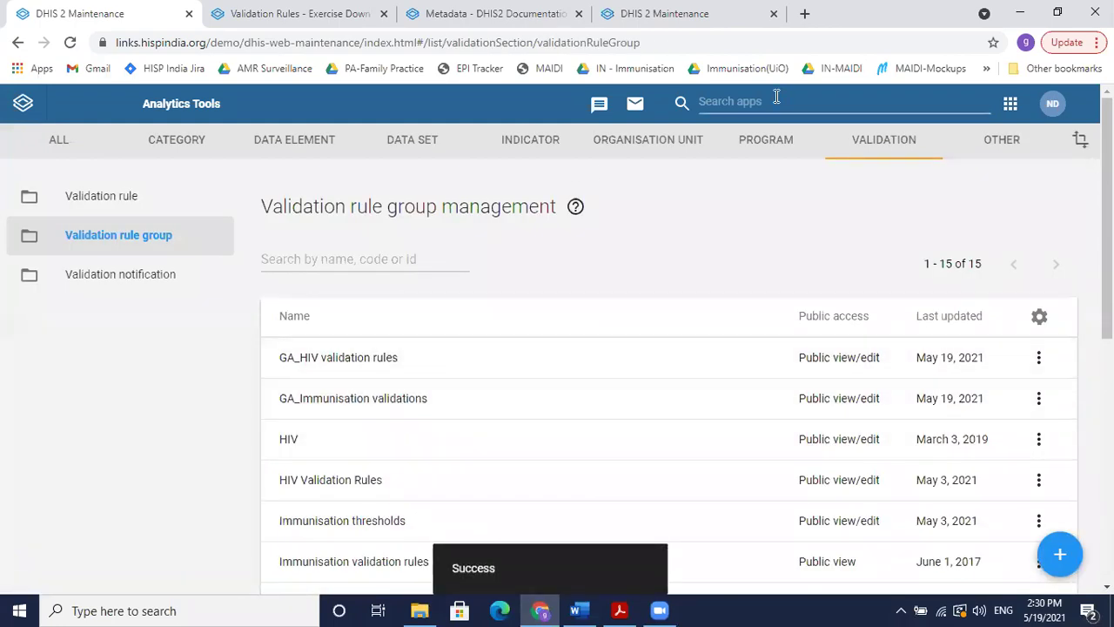
click(776, 100)
text(data)
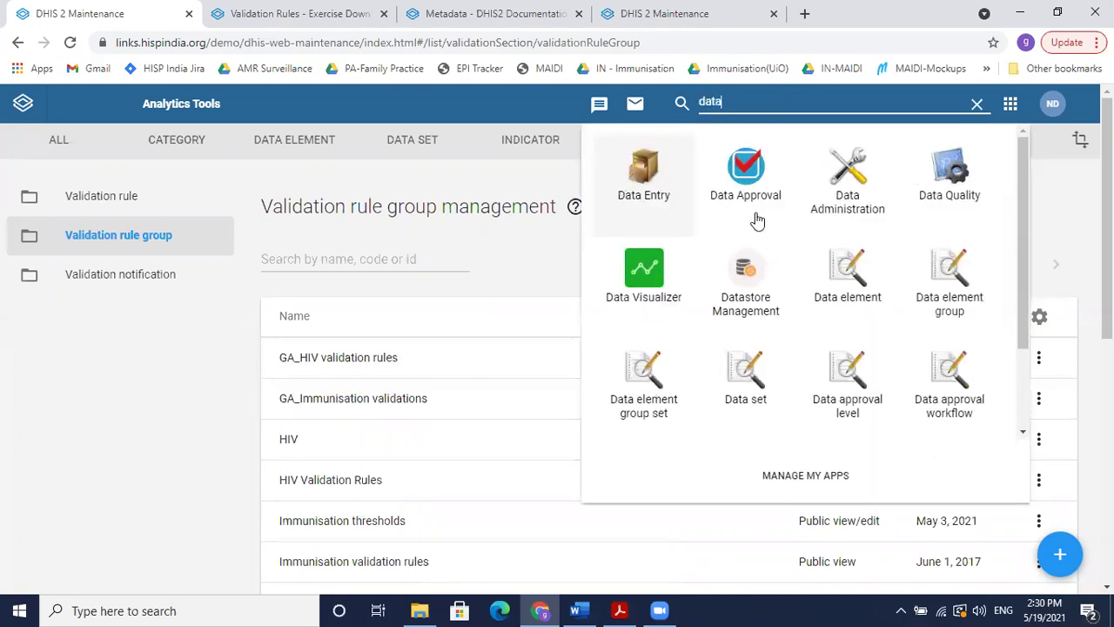
click(931, 197)
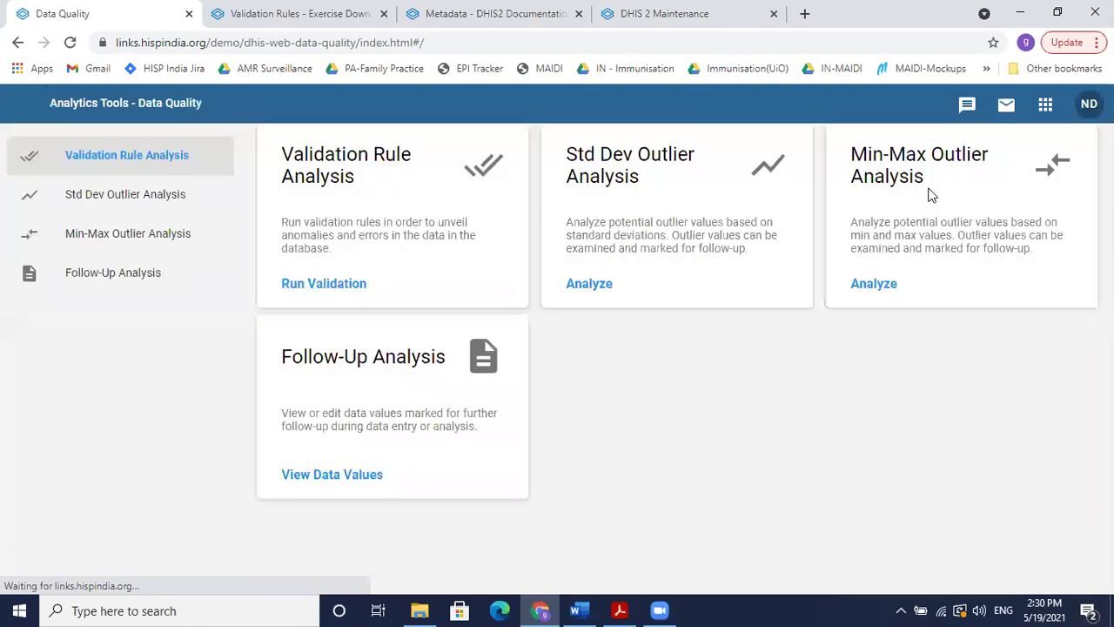
click(338, 295)
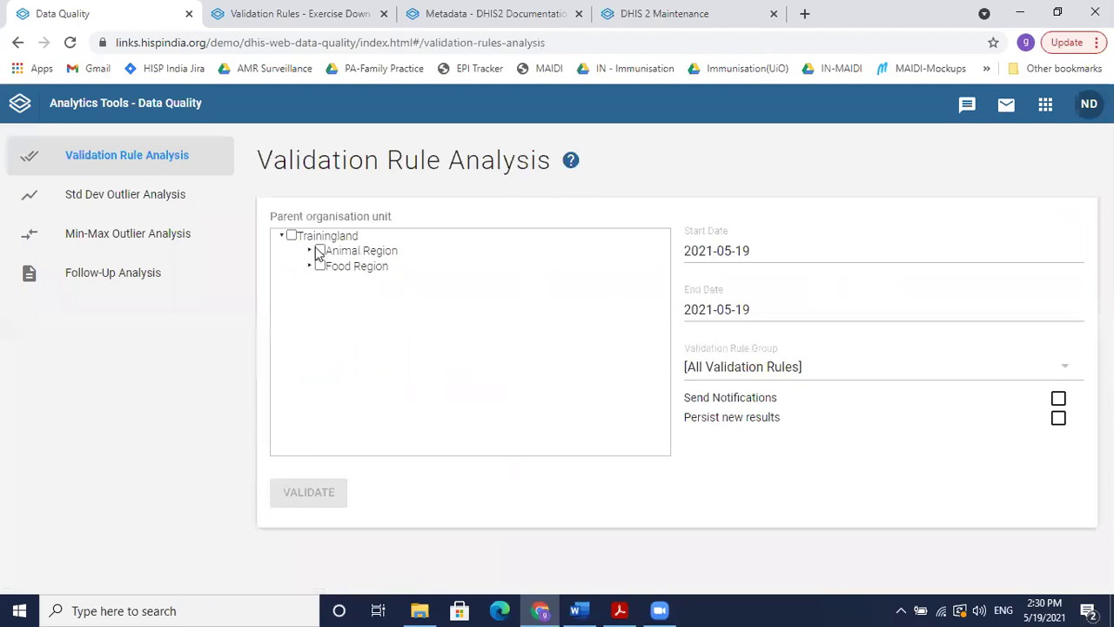
- Select Animal Region as the parent organisation unit and set the analysis start date to 2020-10-01
click(320, 251)
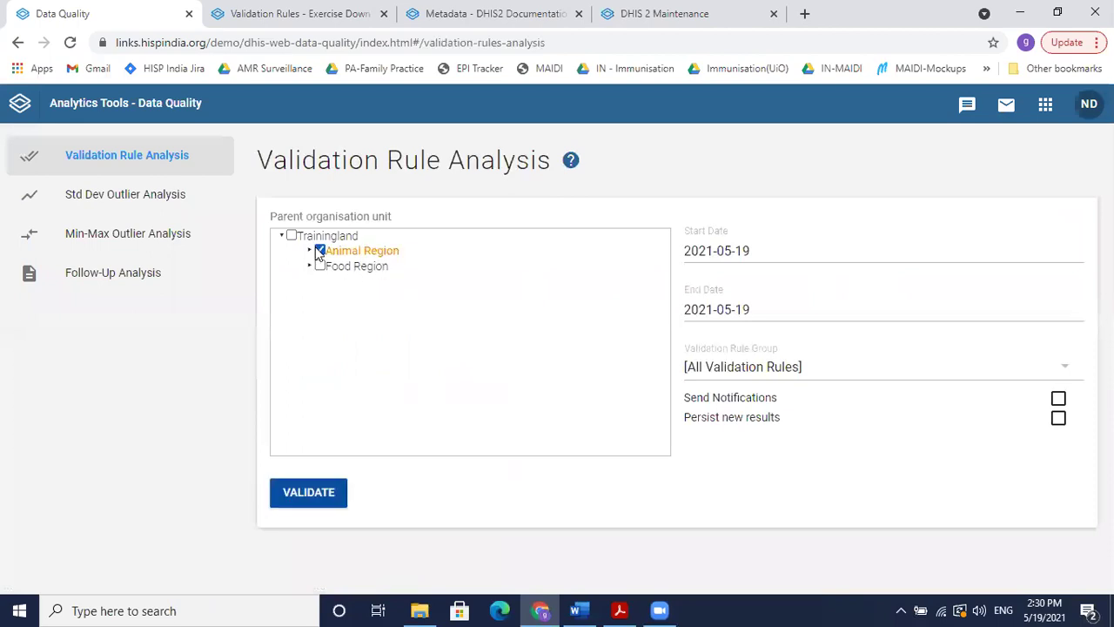
click(780, 252)
click(458, 267)
click(458, 267)
click(457, 267)
click(458, 267)
click(457, 267)
click(457, 267)
click(458, 267)
click(556, 319)
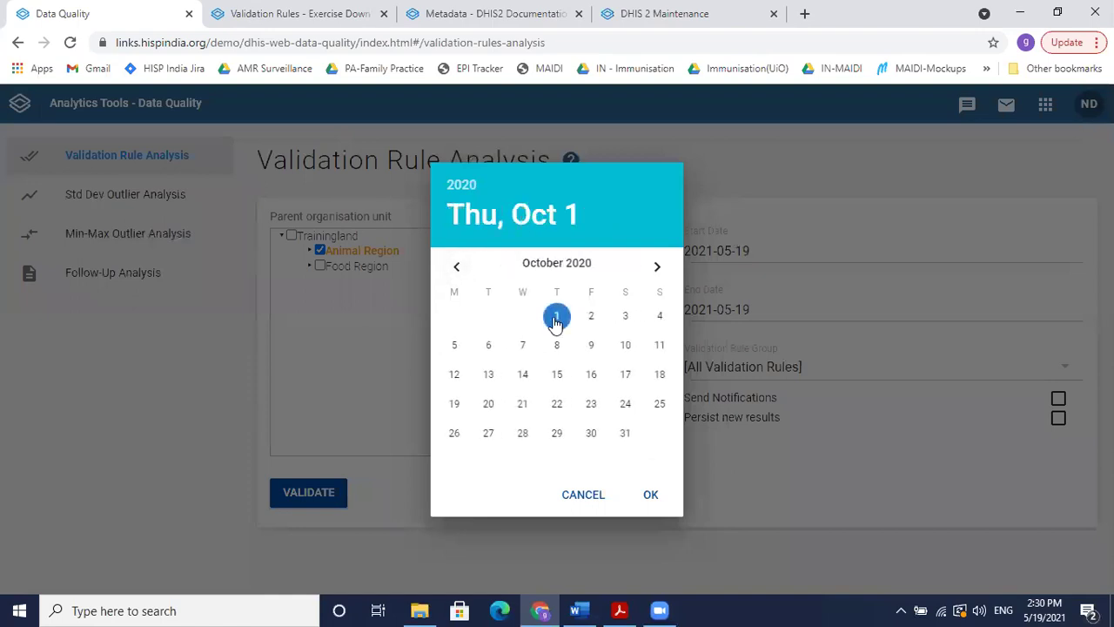
click(651, 496)
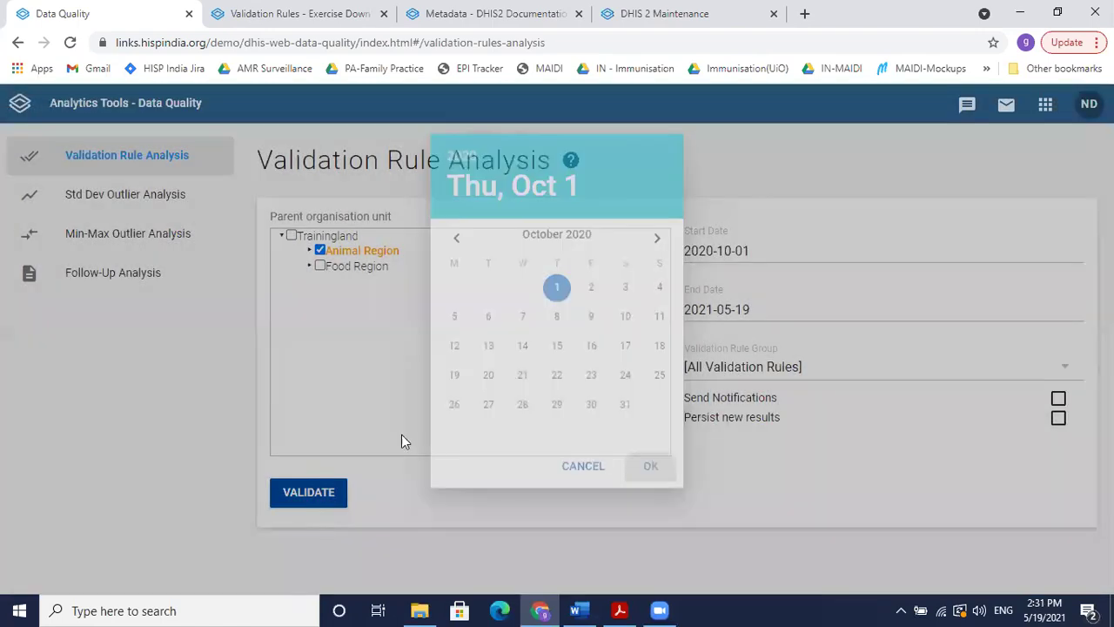
- Choose the GA_Immunisation validations rule group and run the validation
click(772, 373)
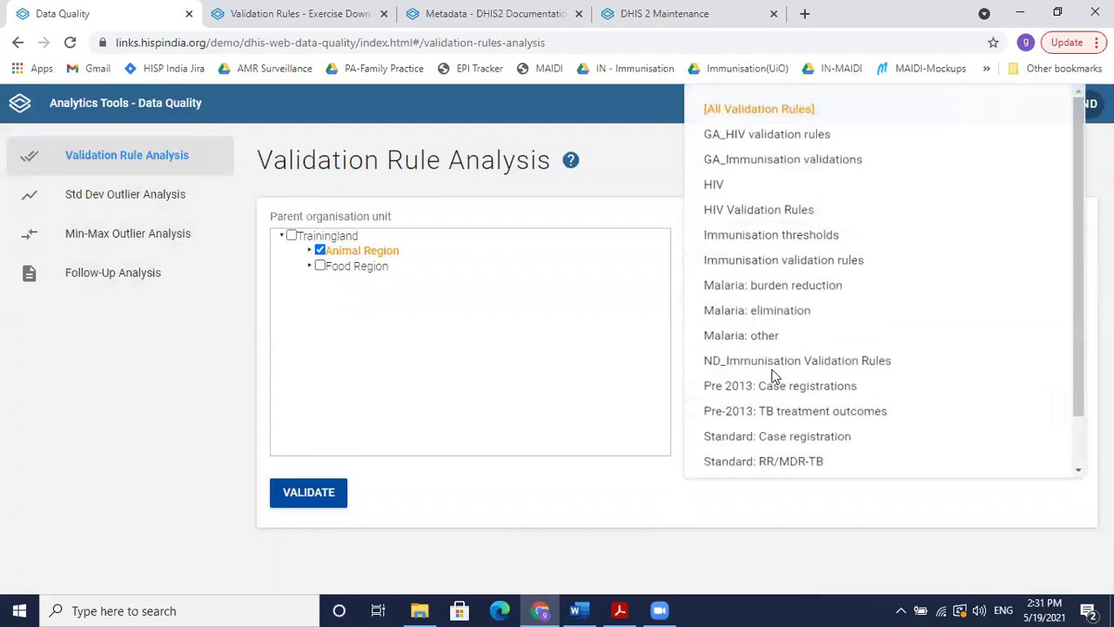
click(838, 163)
click(308, 492)
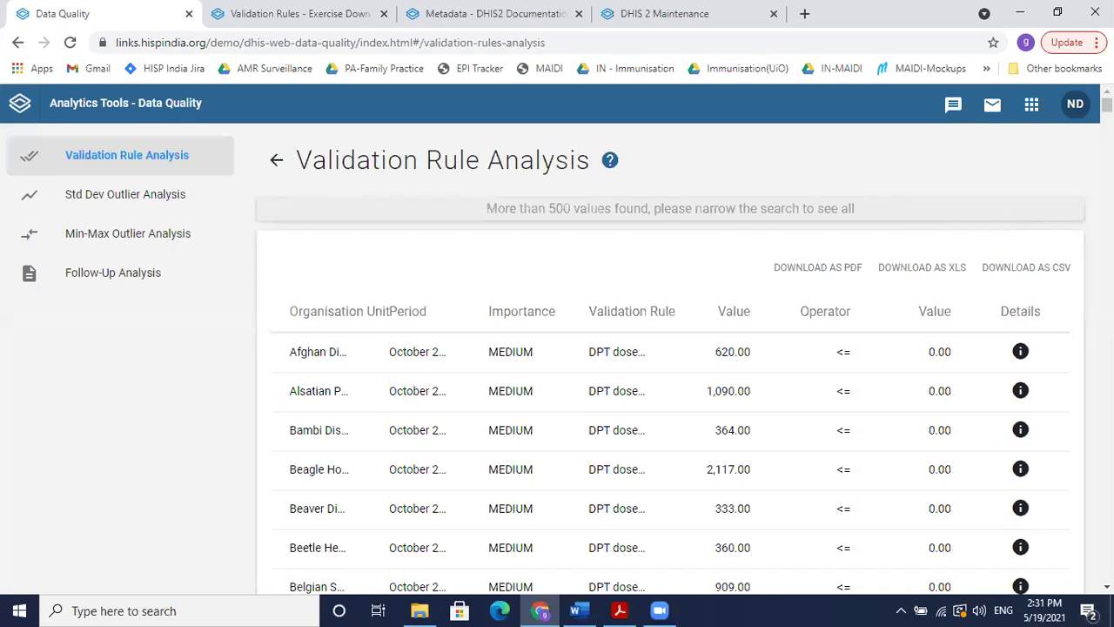
mouse_move(1106, 105)
mouse_down()
mouse_move(1106, 457)
mouse_move(1106, 96)
mouse_up()
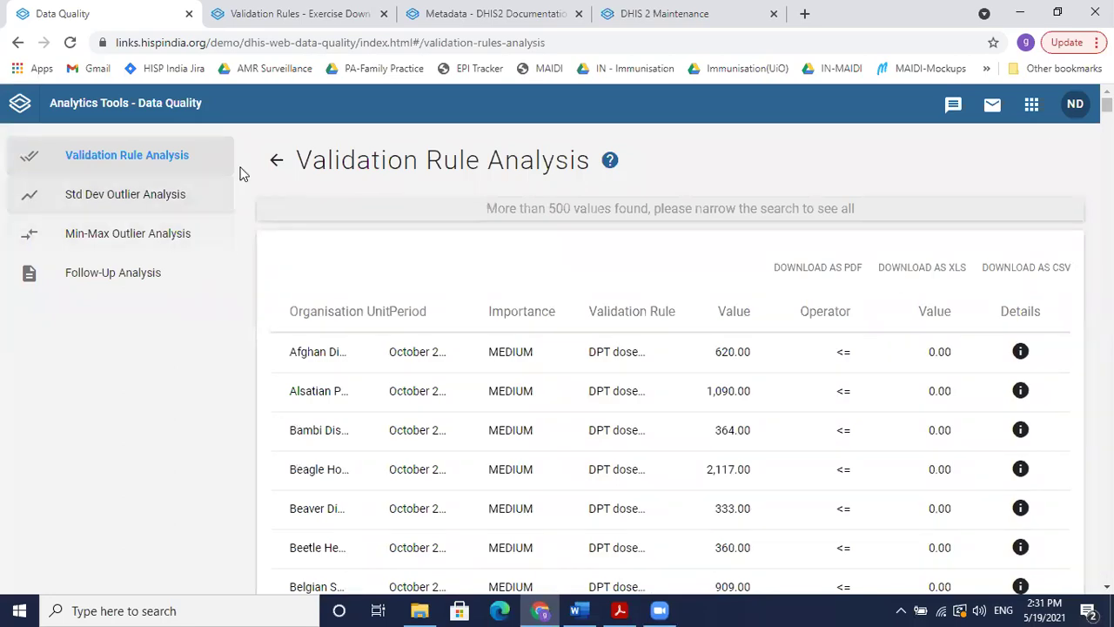
- Return to the analysis settings, set the end date to 2021-01-01, and run the validation again
click(275, 160)
click(762, 304)
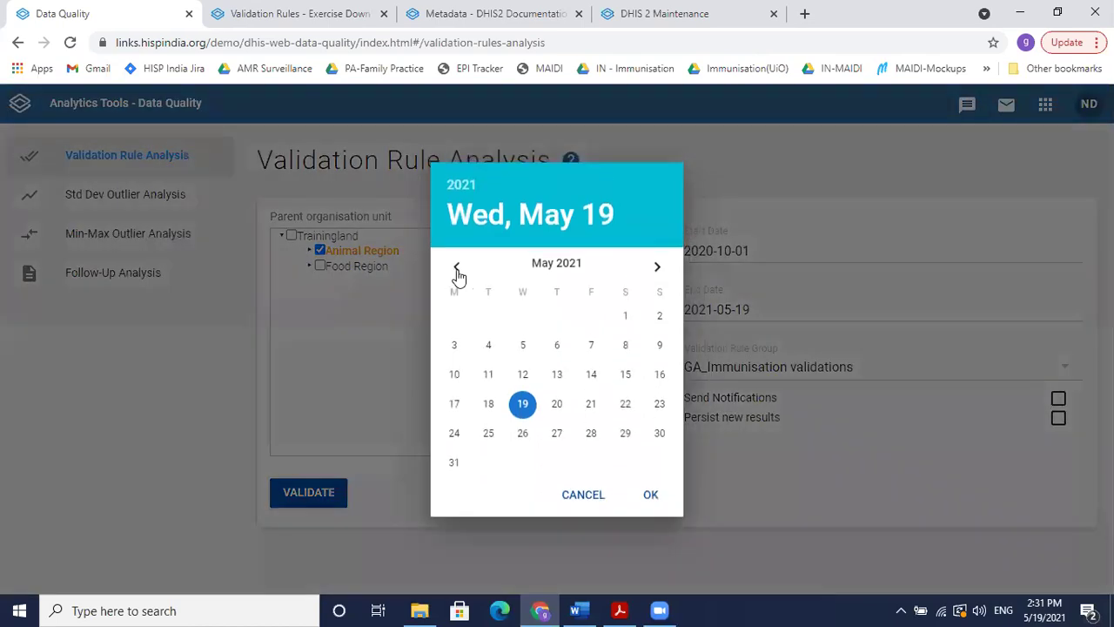
click(457, 270)
click(457, 270)
click(457, 270)
click(457, 270)
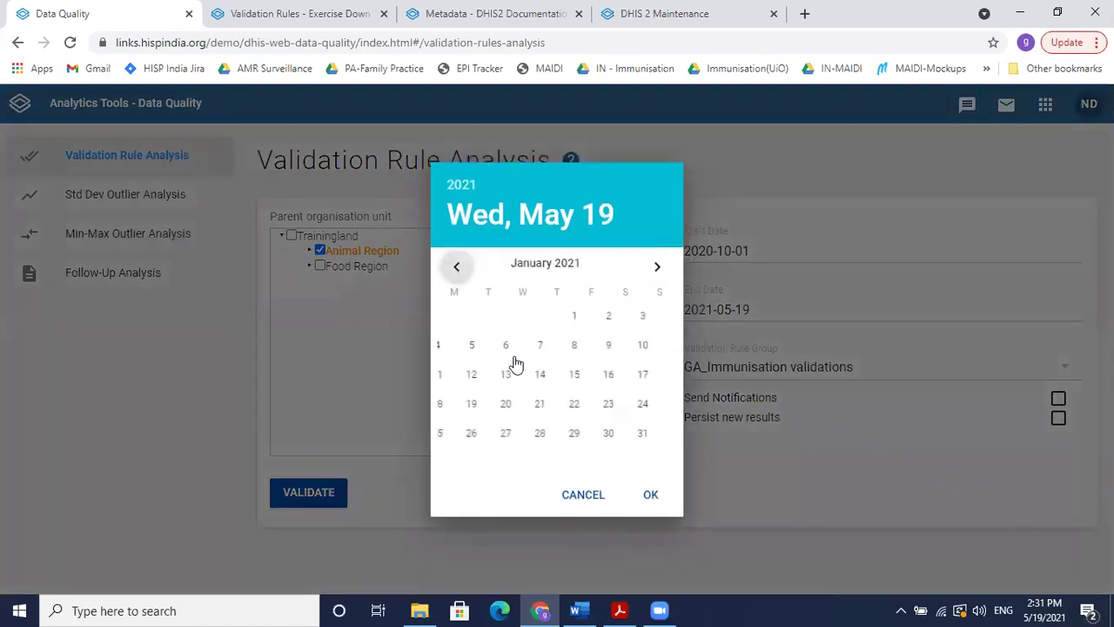
click(592, 318)
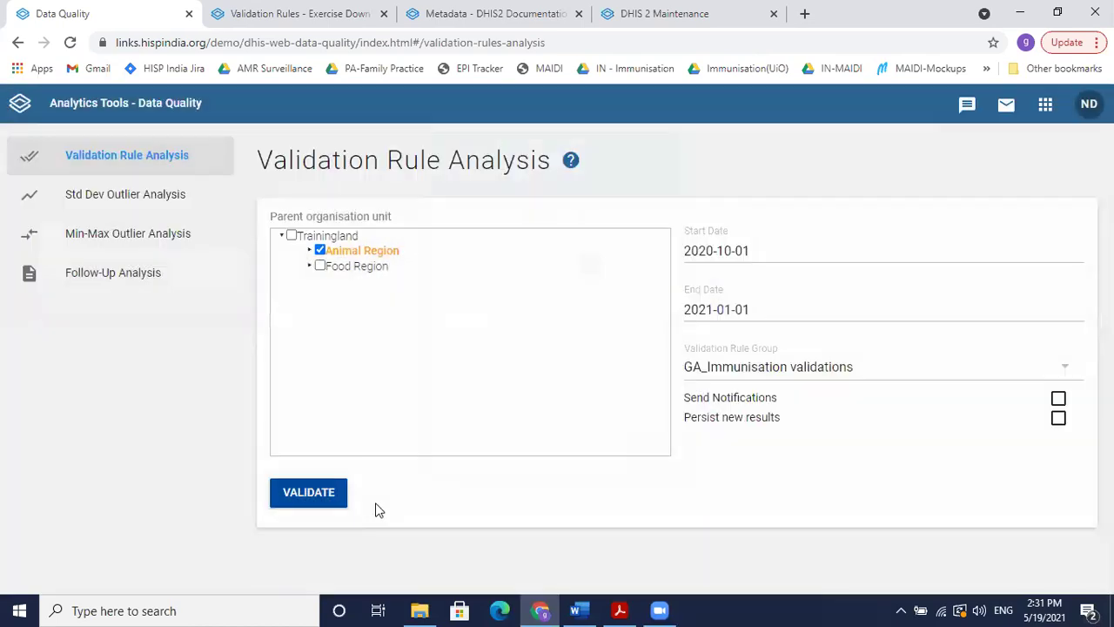
click(309, 495)
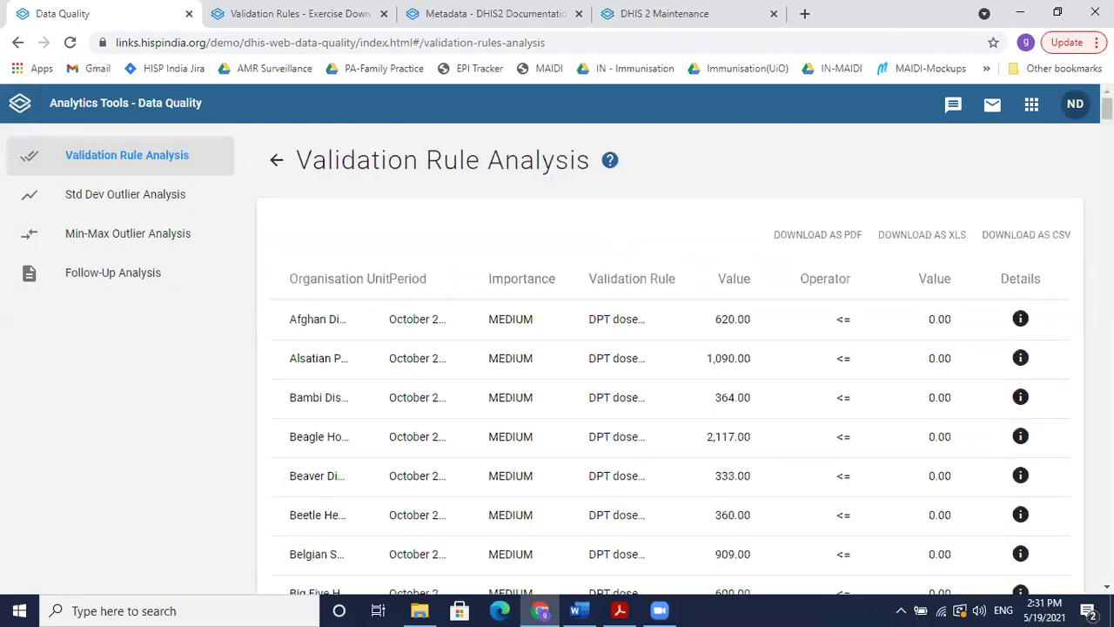
- Examine the validation results list, comparing the DPT doses given with the threshold values by organisation unit and period
scroll(670, 348, down, 2)
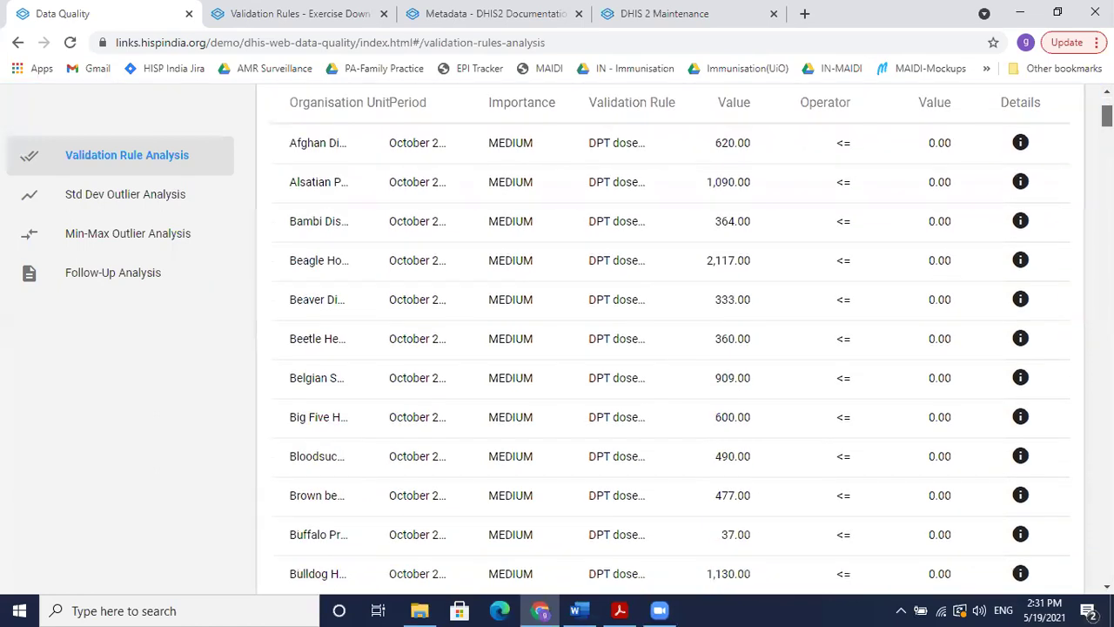
scroll(670, 348, down, 3)
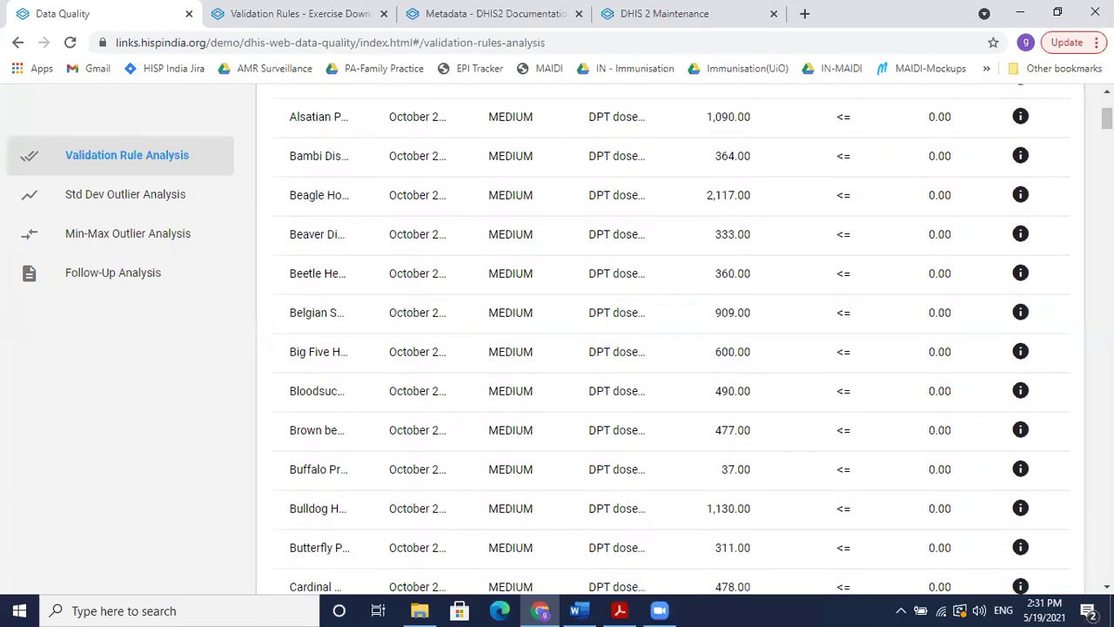
scroll(670, 348, down, 3)
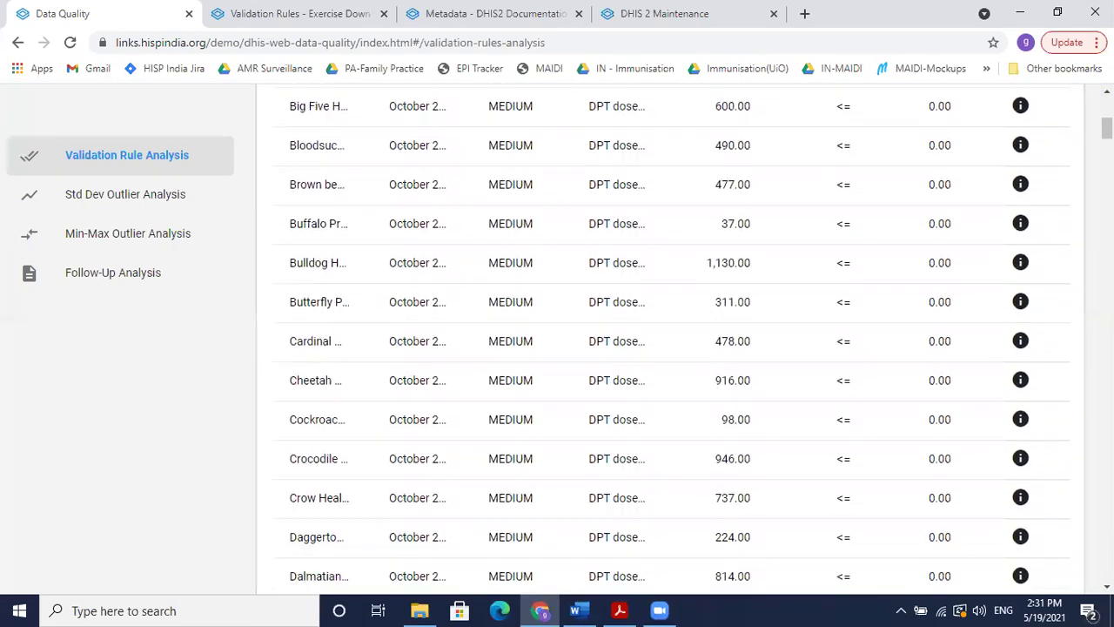
scroll(670, 348, down, 4)
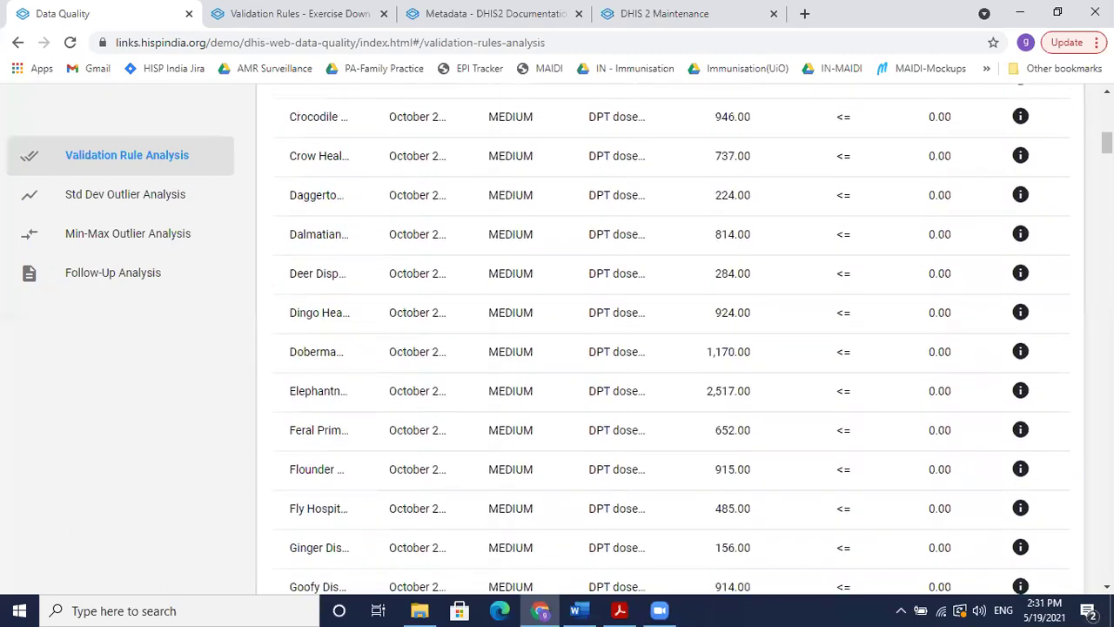
scroll(670, 348, down, 3)
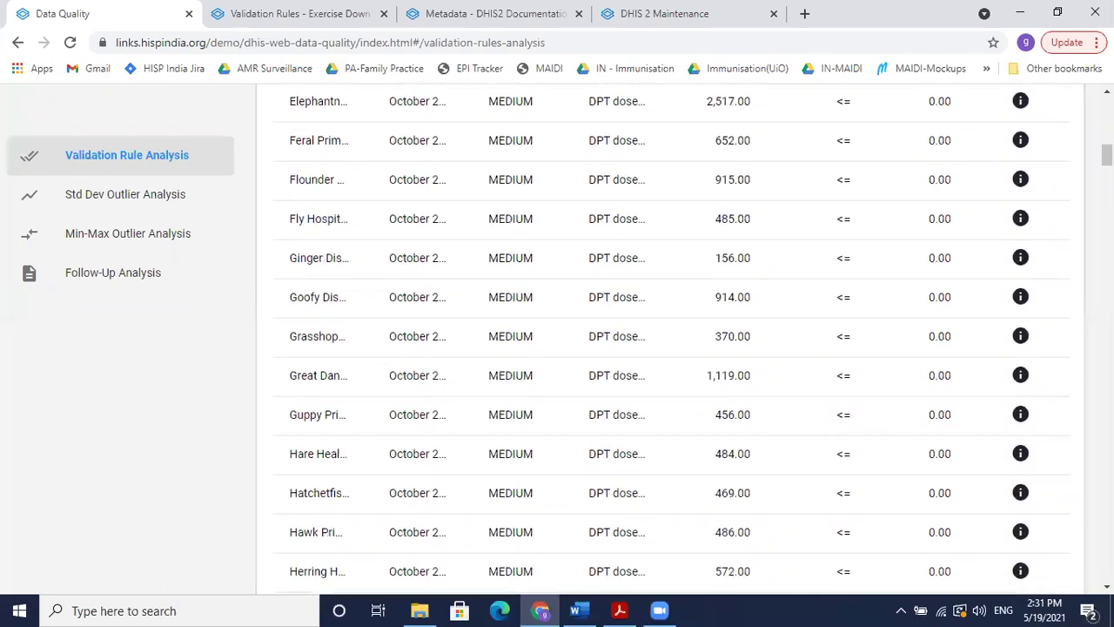
scroll(670, 349, down, 3)
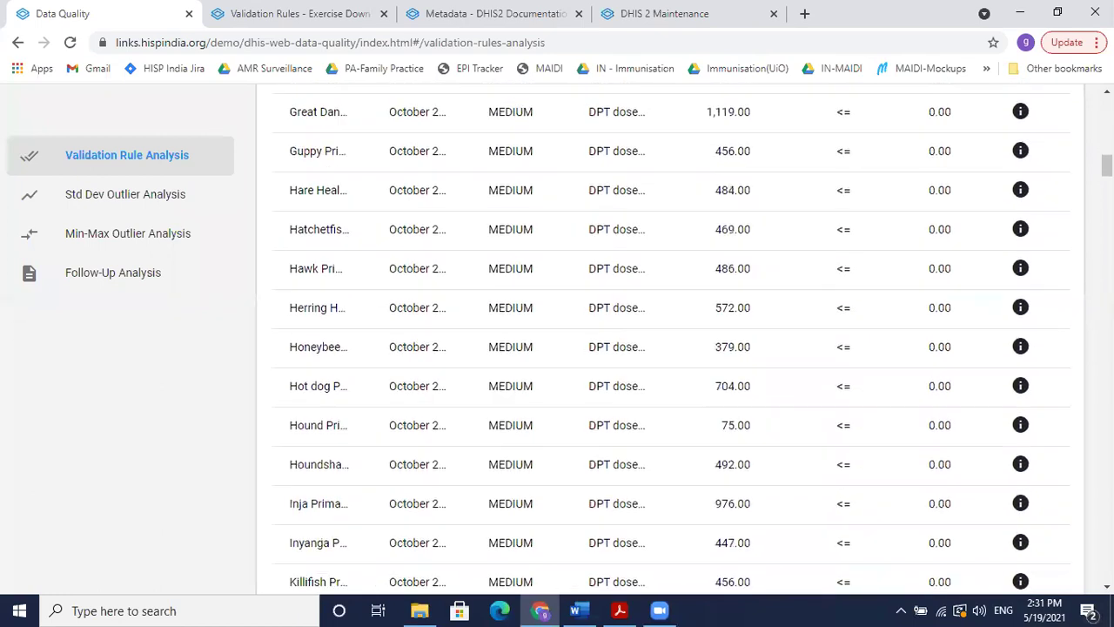
scroll(670, 348, down, 2)
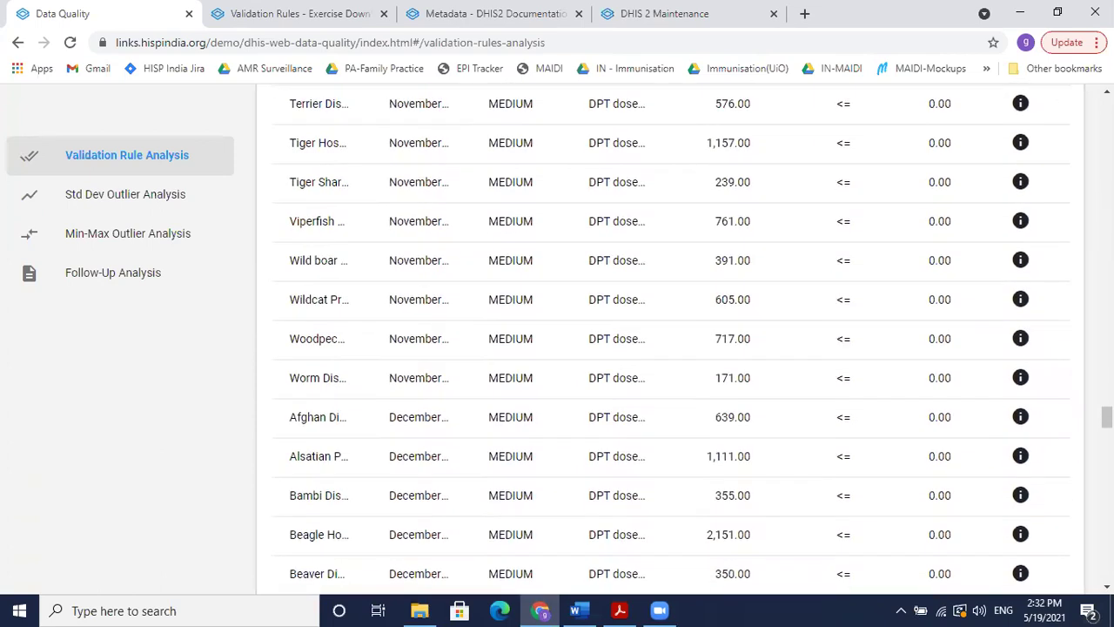
- Review the remaining November and December violations through to the end of the validation results
scroll(670, 340, down, 4)
scroll(670, 340, down, 12)
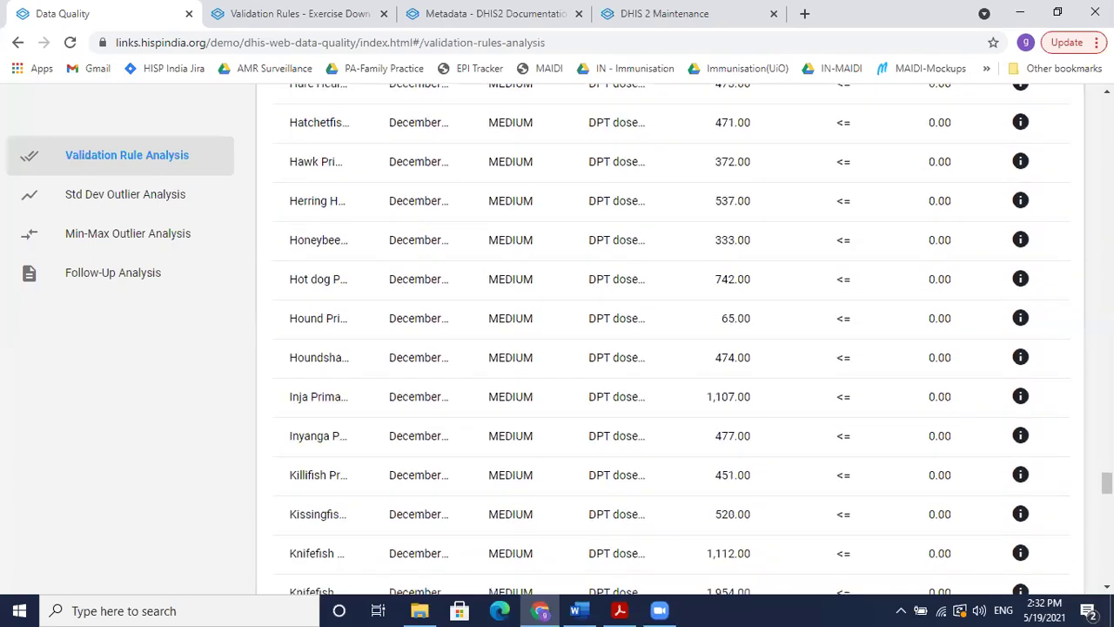
scroll(670, 340, down, 6)
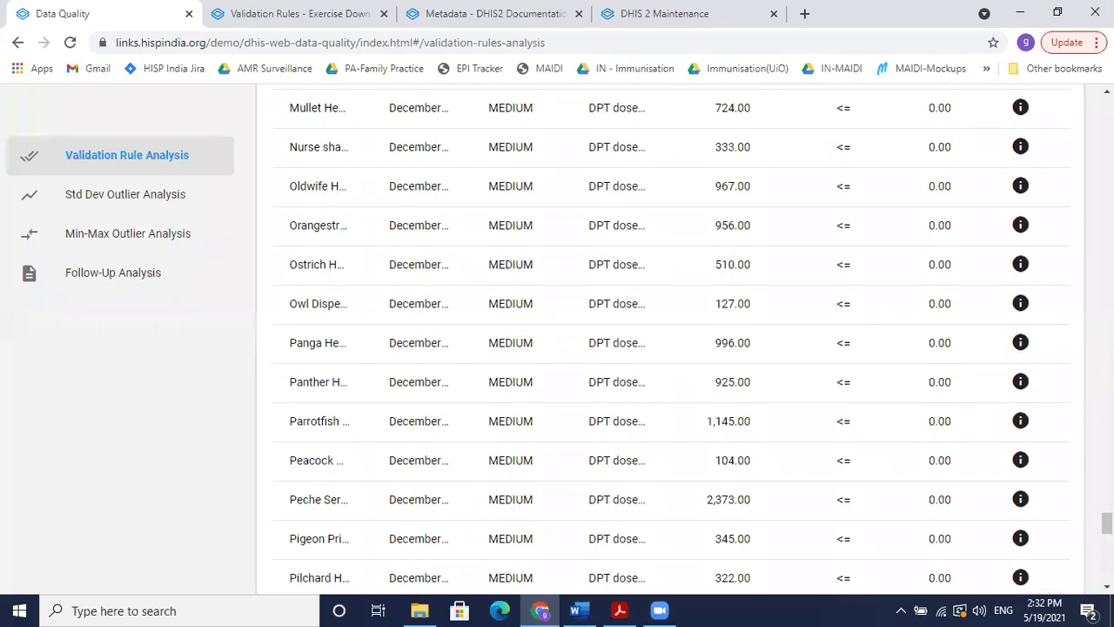
scroll(670, 340, down, 11)
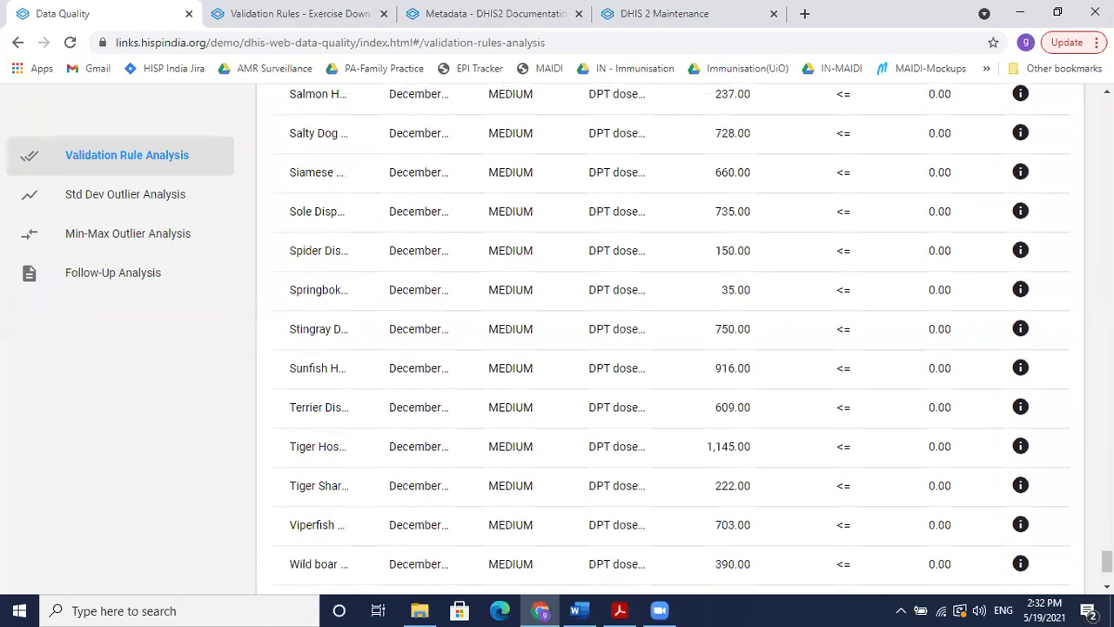
scroll(670, 339, down, 3)
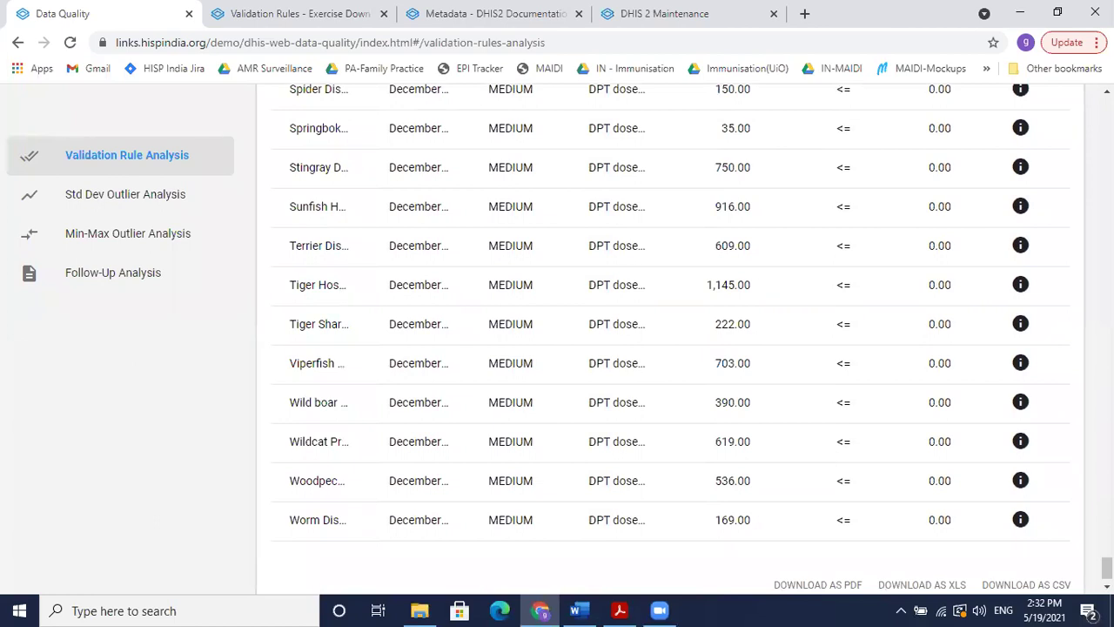
- Return to the analysis settings, set the end date to 2021-01-31, and run the validation again
drag(1106, 567, 1106, 106)
click(279, 161)
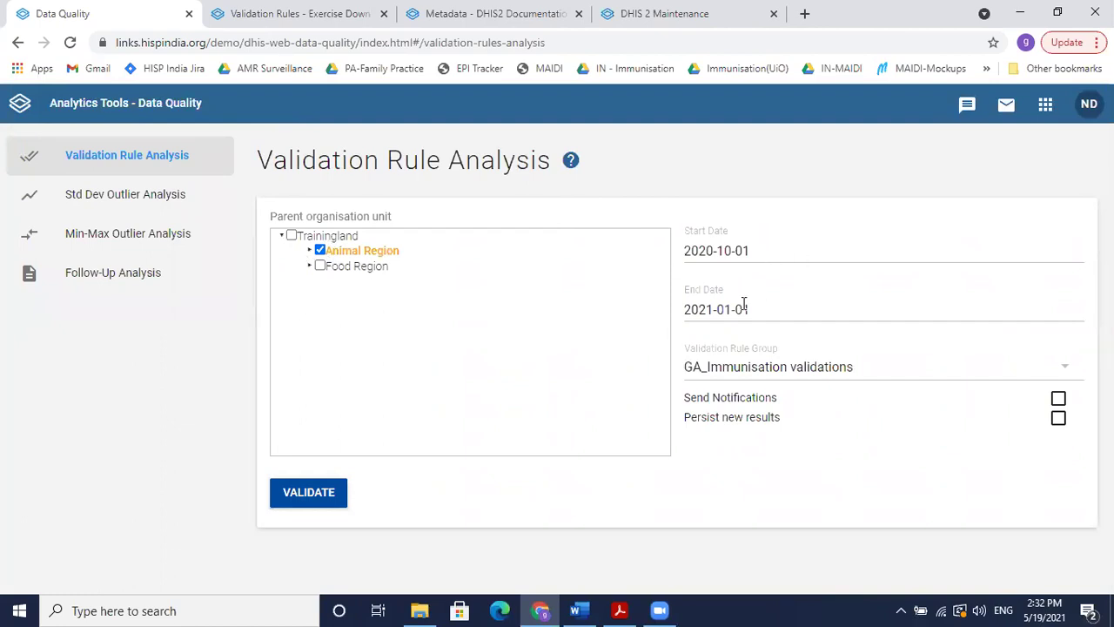
click(773, 250)
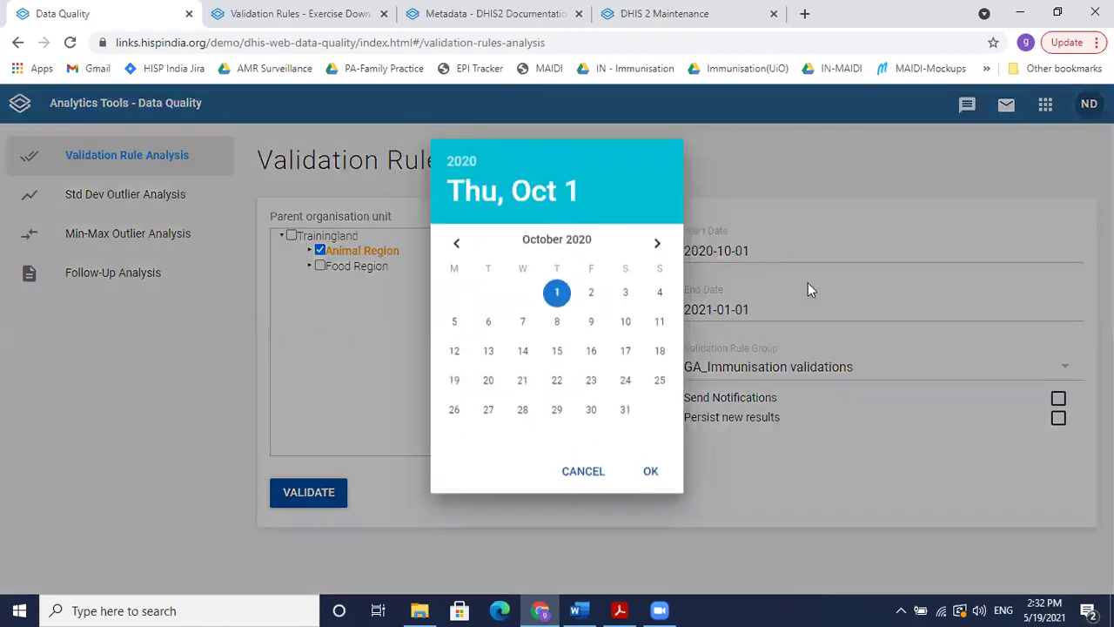
click(726, 318)
click(757, 314)
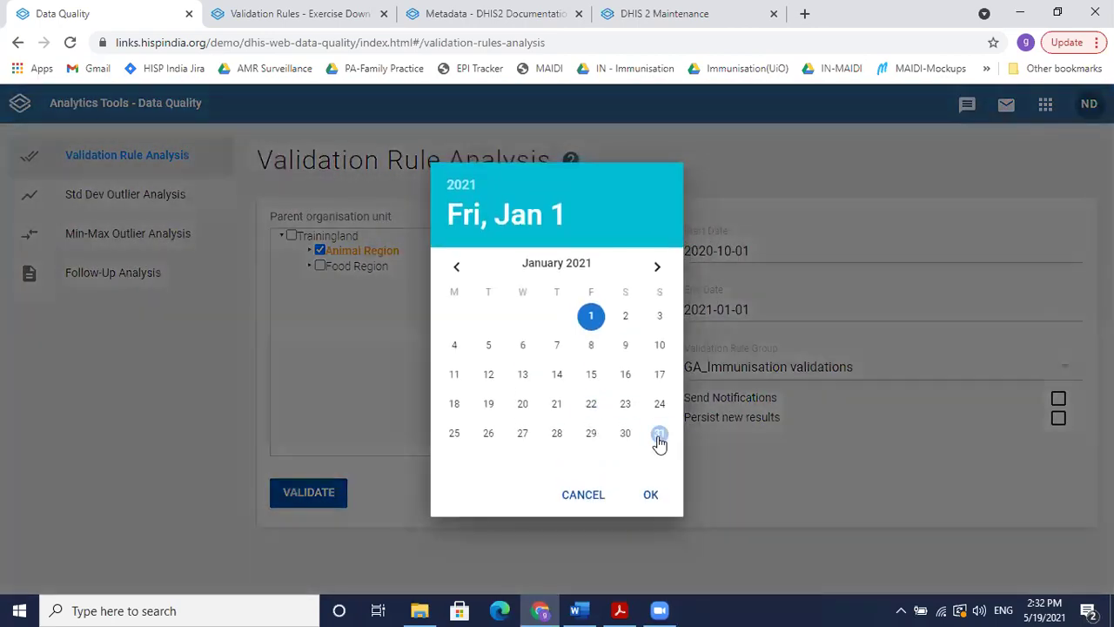
click(658, 437)
click(655, 495)
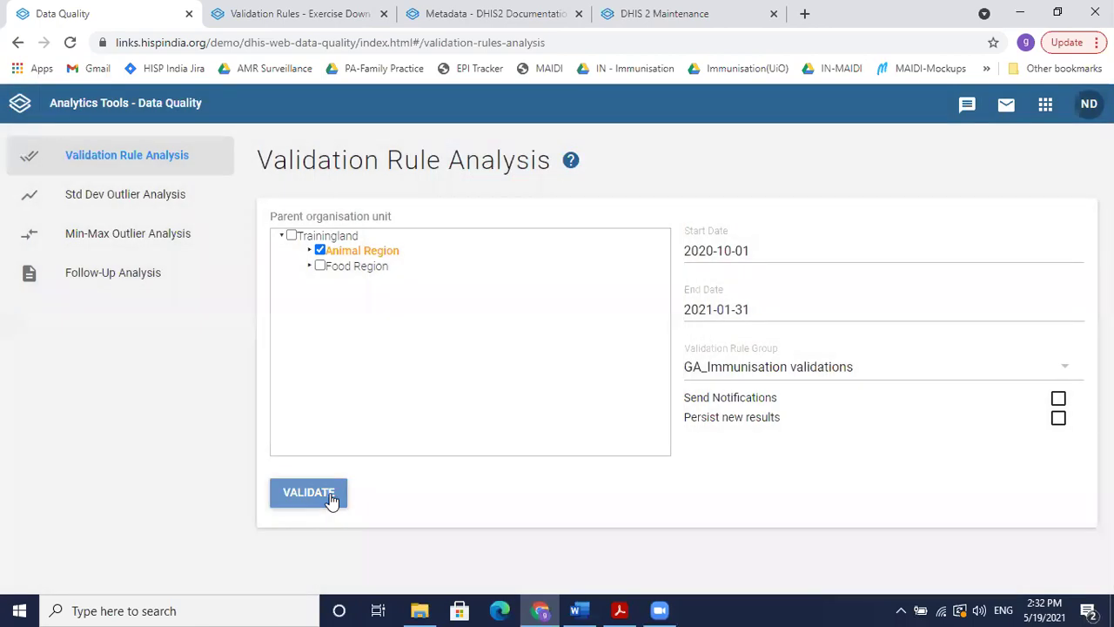
click(331, 500)
- Search the validation results page for 700, then clear and close the search
key(ctrl+f)
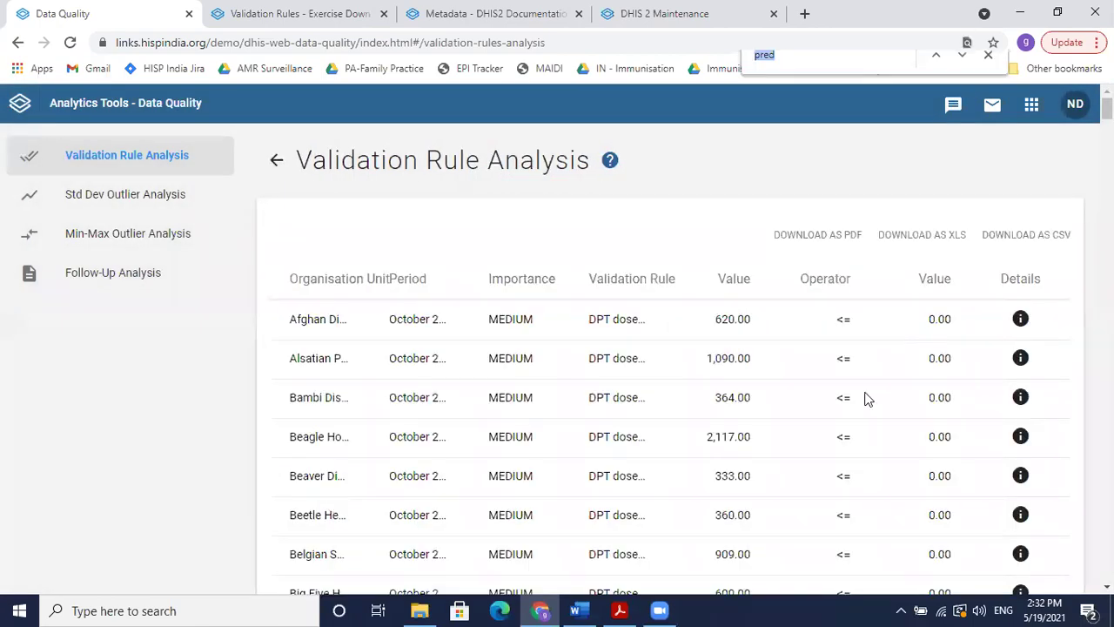
text(700)
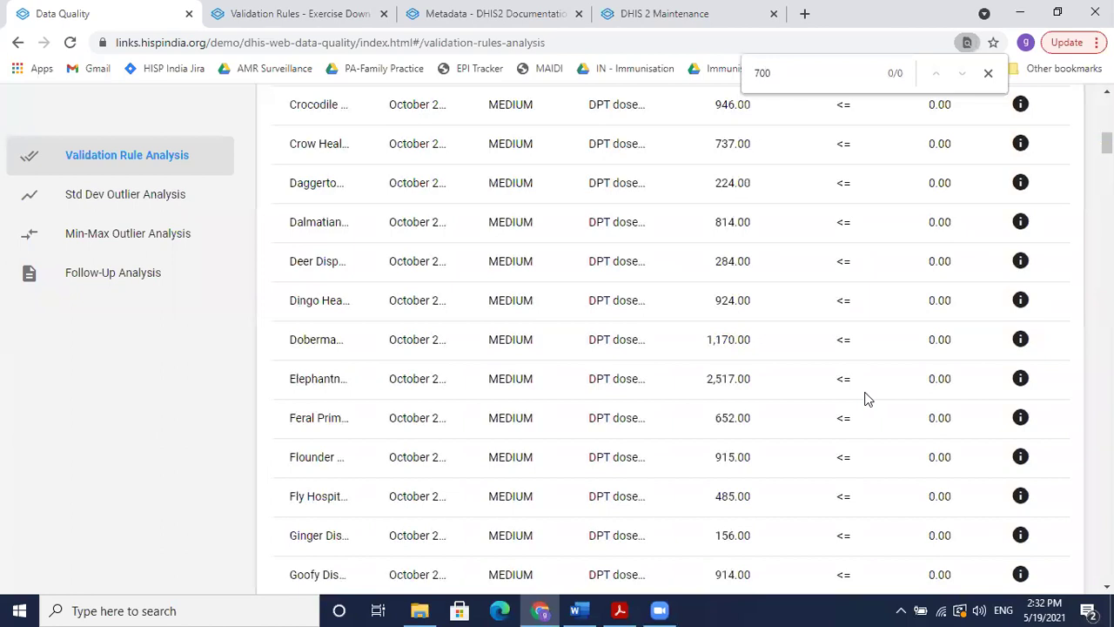
key(BackSpace)
key(BackSpace)
key(BackSpace)
click(987, 73)
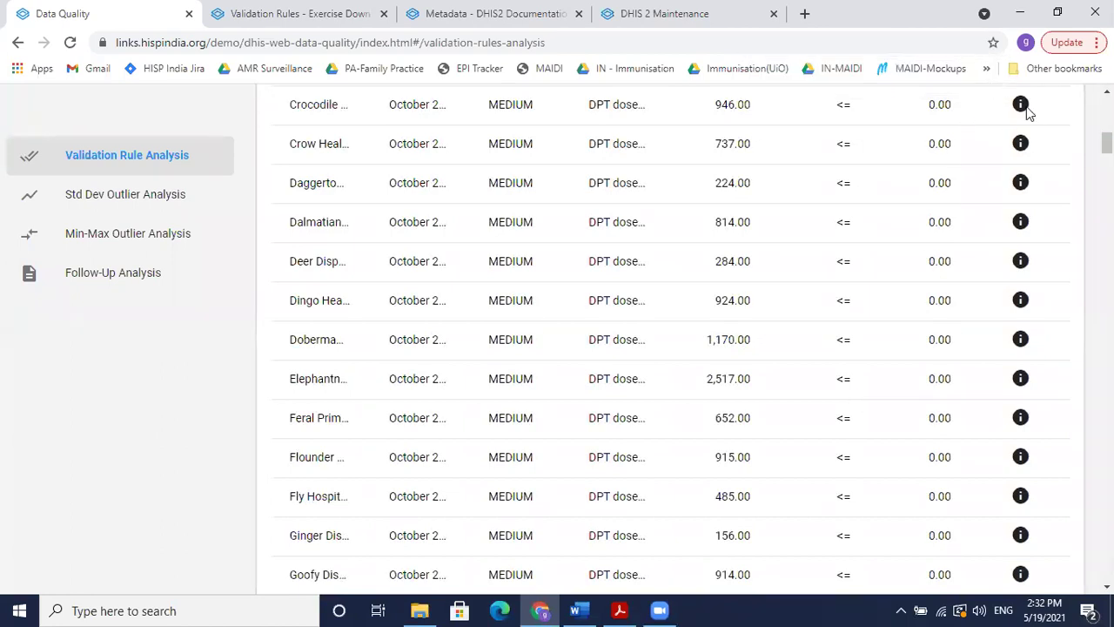
- Examine the October violations in the new results list, comparing DPT doses with the threshold values
scroll(1027, 112, down, 5)
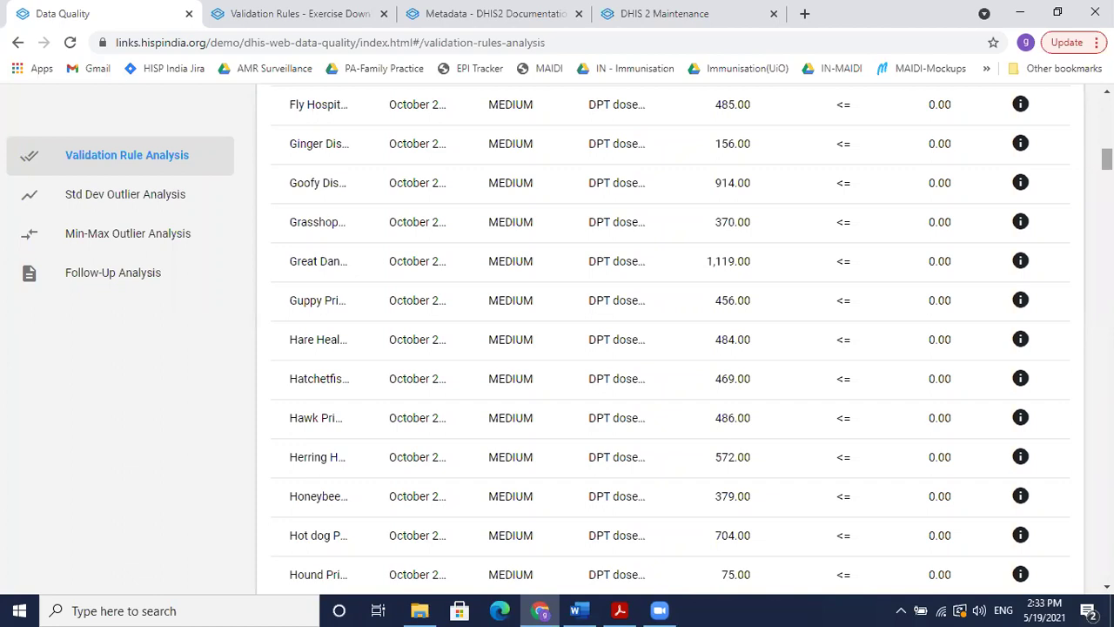
drag(1106, 160, 1079, 95)
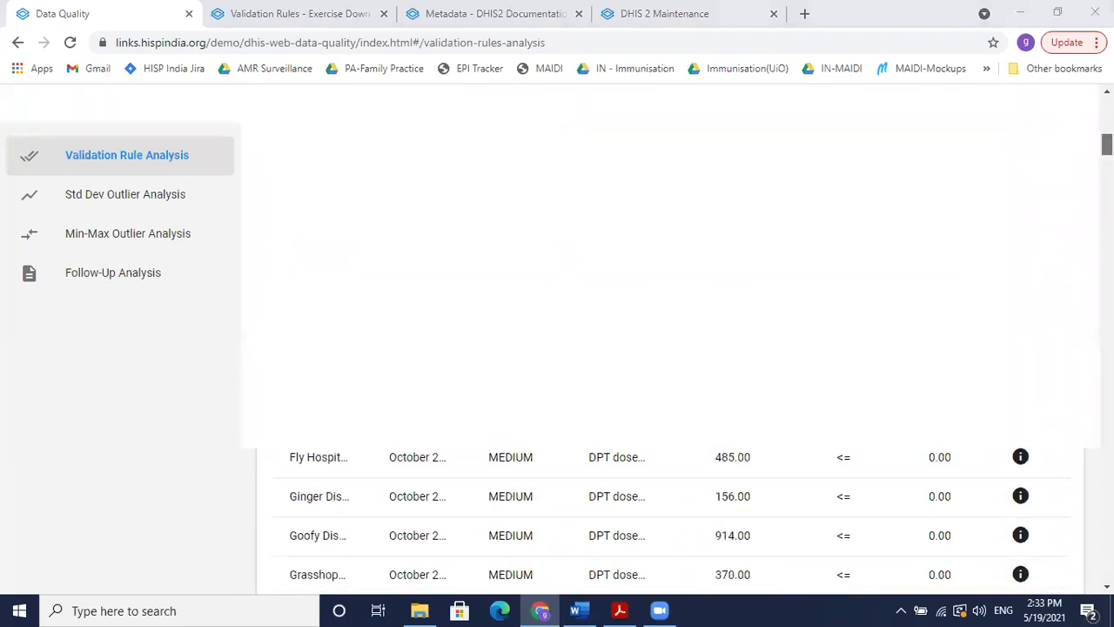
scroll(773, 284, down, 10)
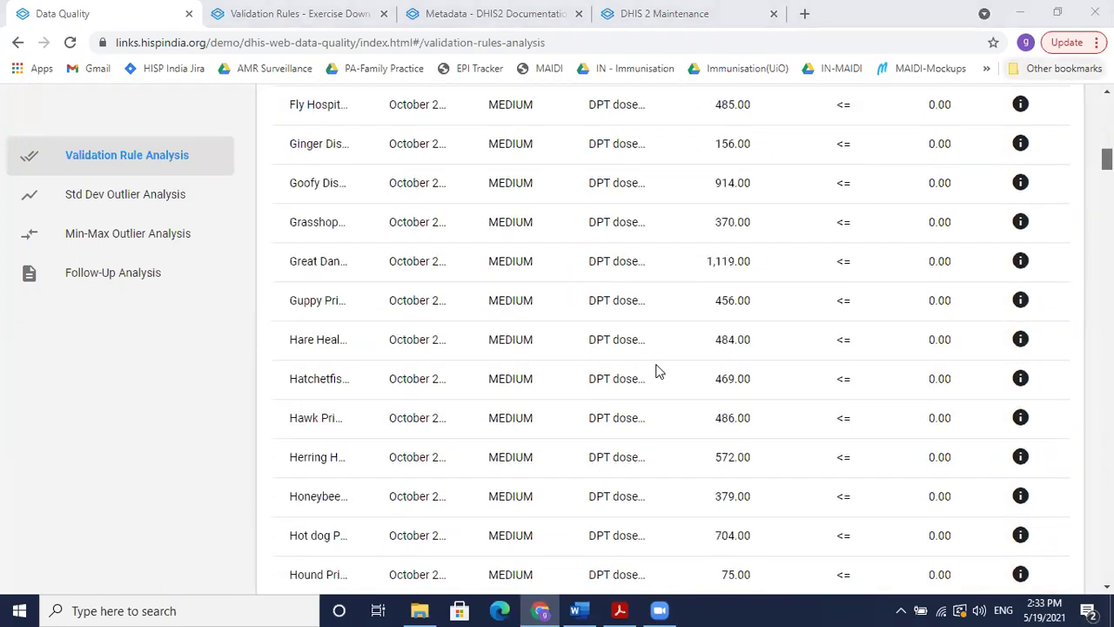